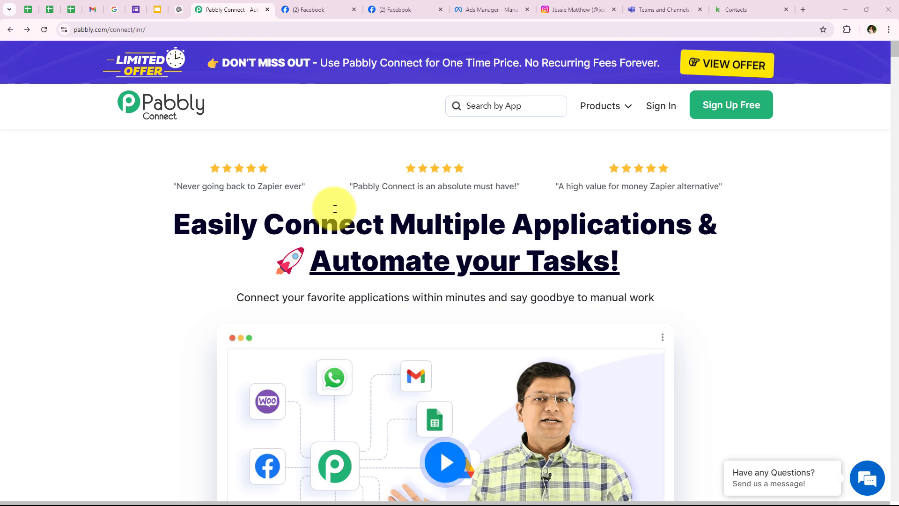
Switch from the Pabbly Connect site to the Sports Elite Training Centre Facebook tab.
click(334, 9)
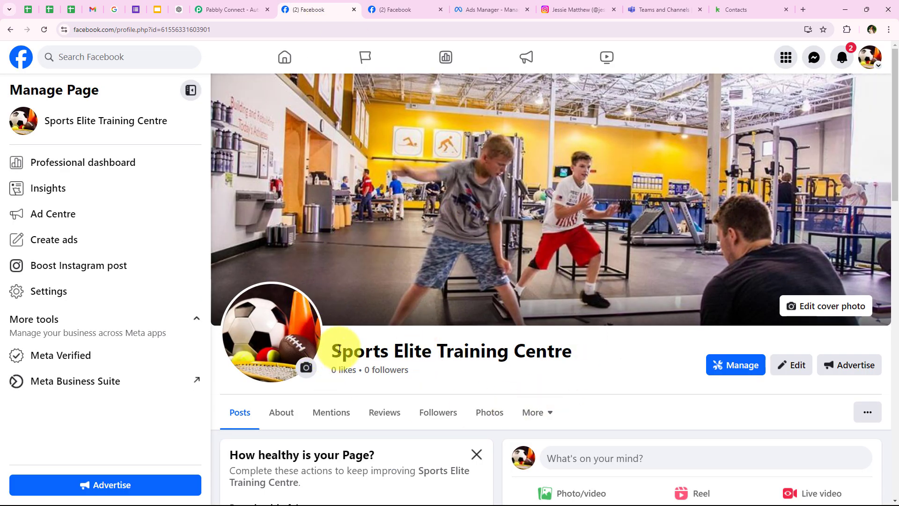
Highlight the Sports Elite Training Centre page name on the Facebook page.
drag(337, 349, 568, 354)
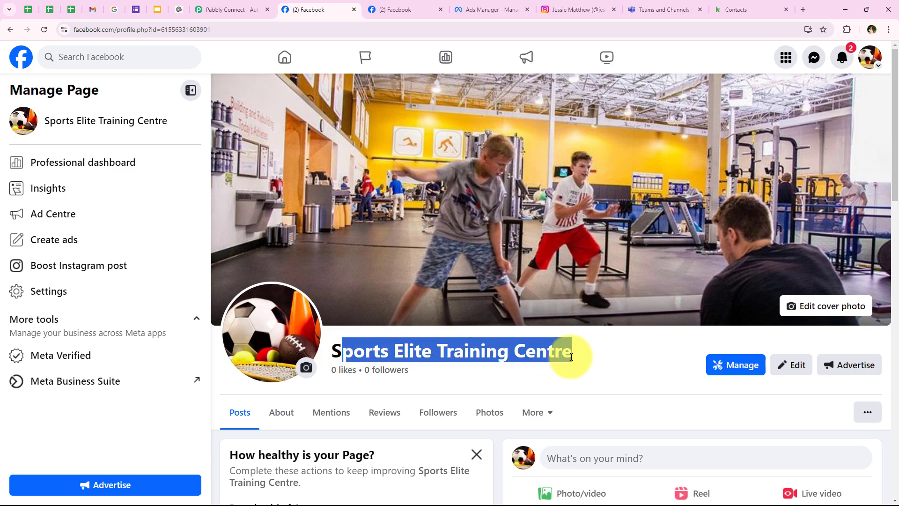
click(580, 355)
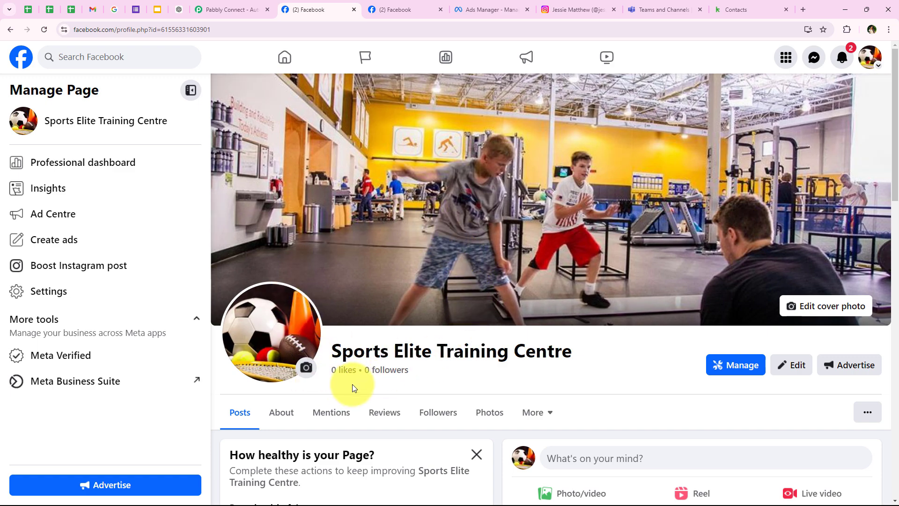
double_click(344, 352)
shift+click(564, 355)
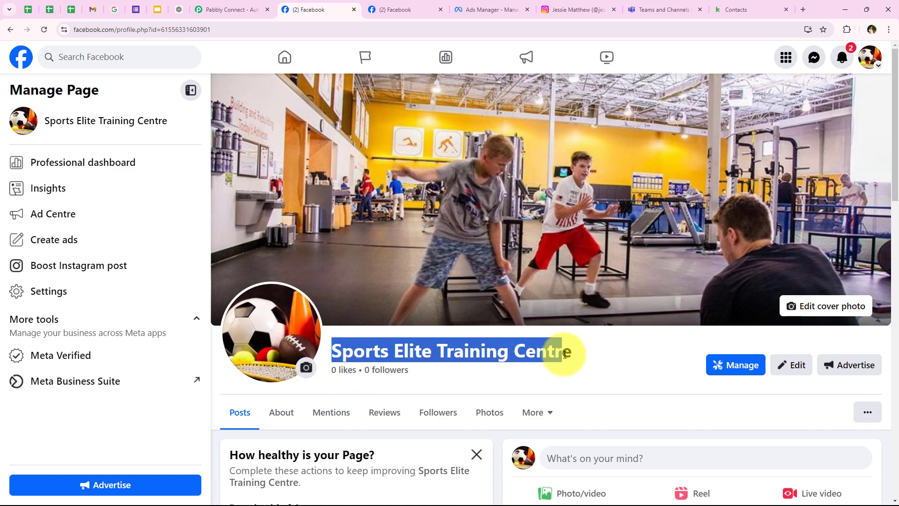
Check the connected Instagram profile and settings, then view the New Leads Ad in Ads Manager.
click(572, 10)
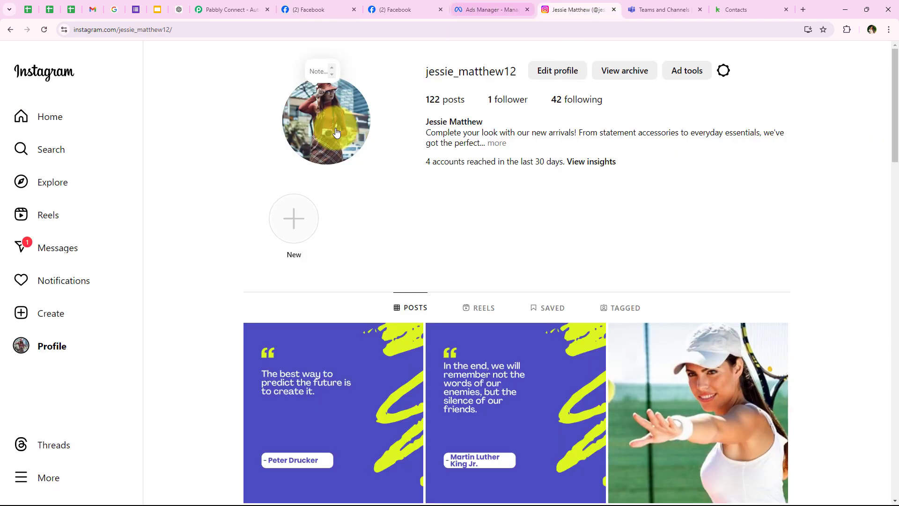
click(396, 5)
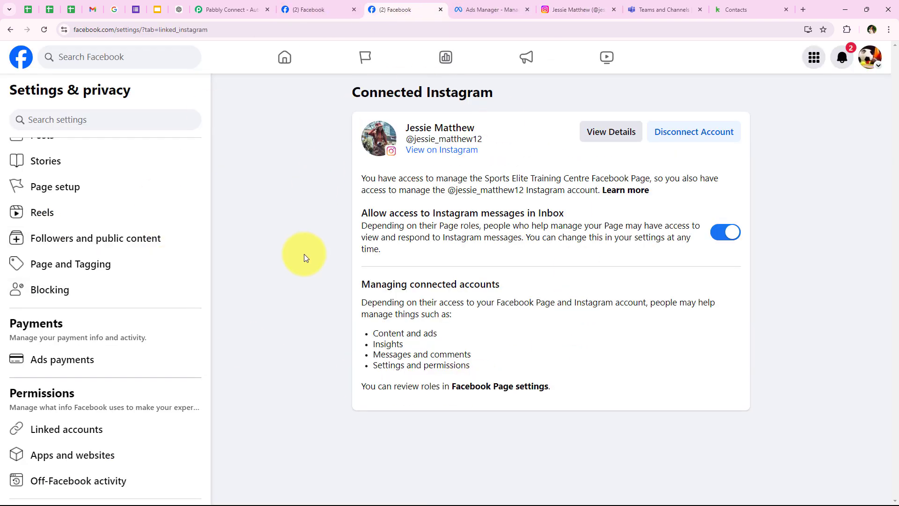
click(517, 5)
scroll(271, 347, down, 2)
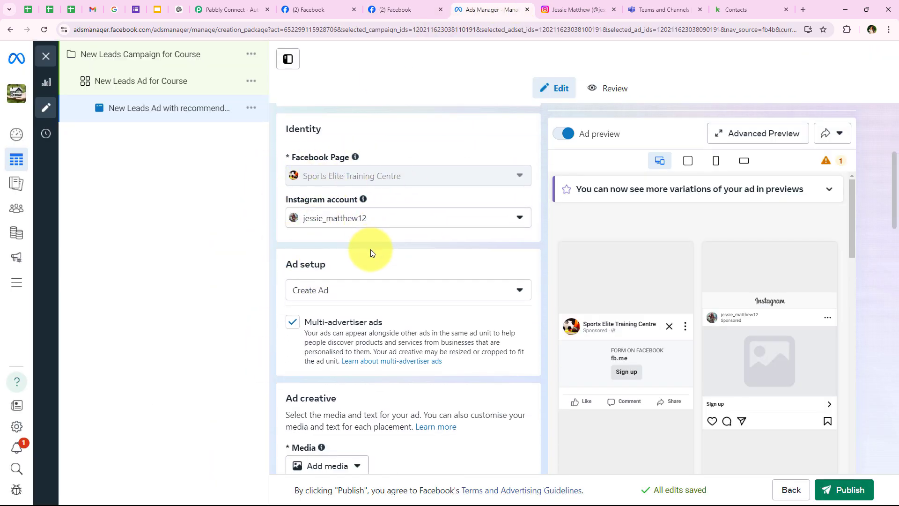
Review the lead ad's Identity and Instant form (Lead Form New) sections.
scroll(372, 327, up, 1)
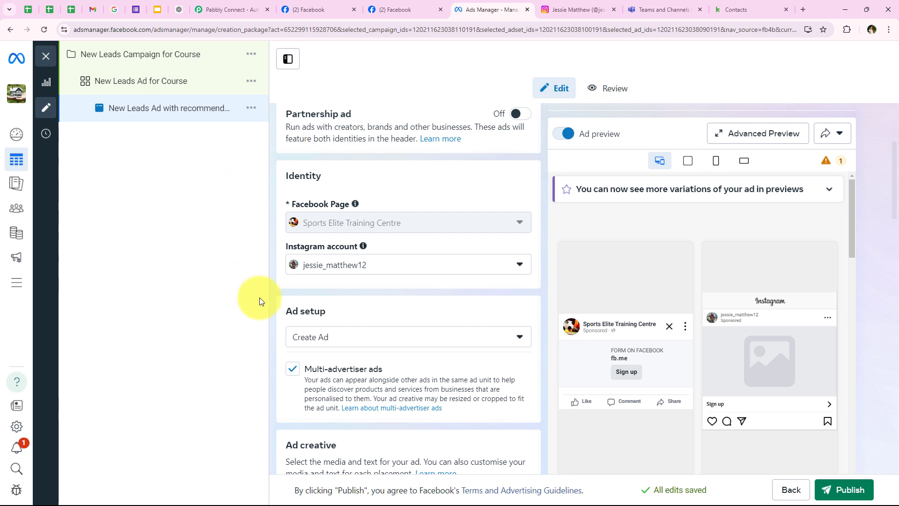
scroll(385, 298, down, 1)
scroll(385, 299, down, 8)
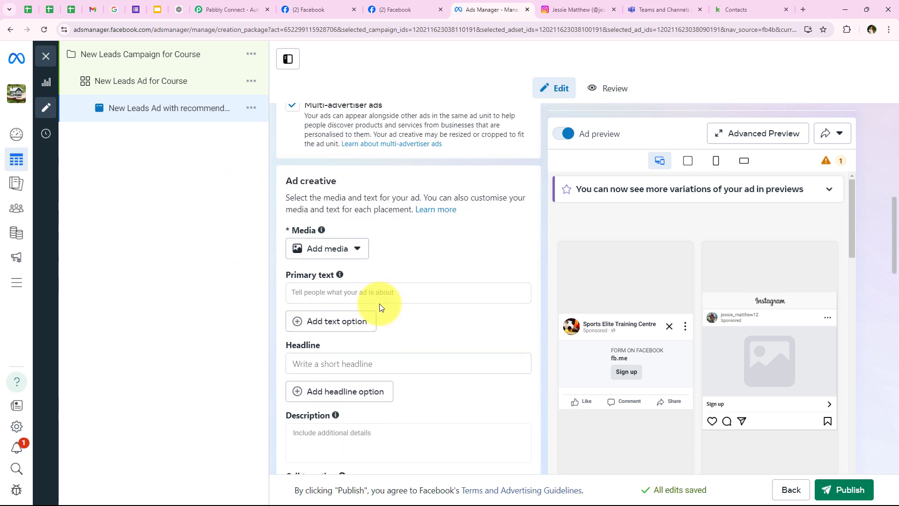
scroll(384, 369, down, 5)
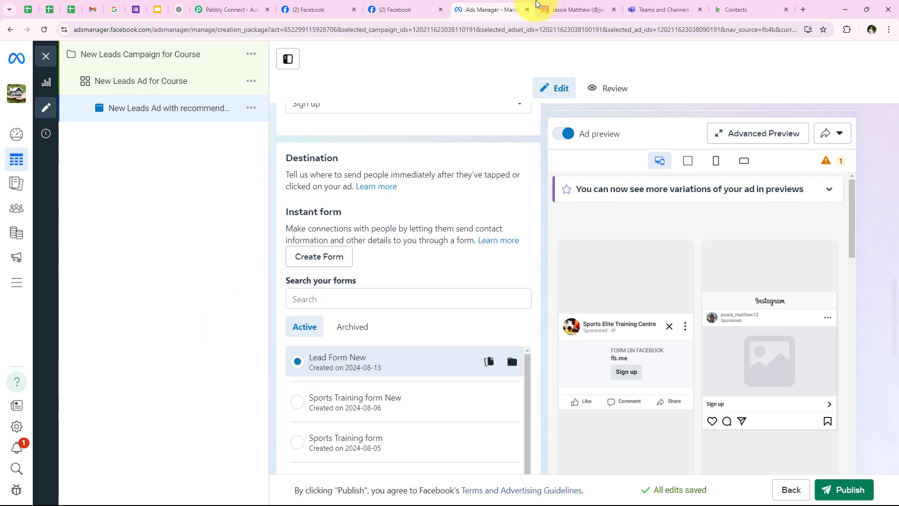
Tour the Instagram profile, Keap contacts and the Teams New Lead Alert! post, then return to Pabbly Connect.
click(571, 9)
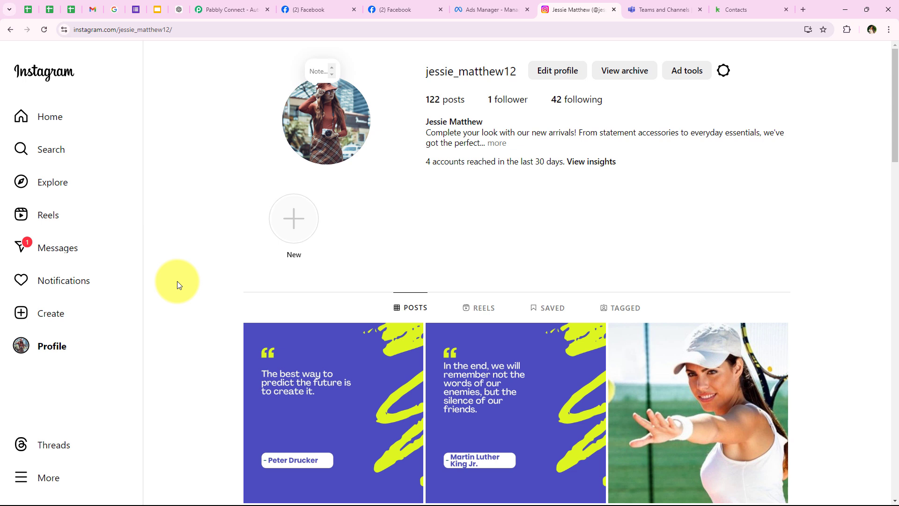
click(763, 9)
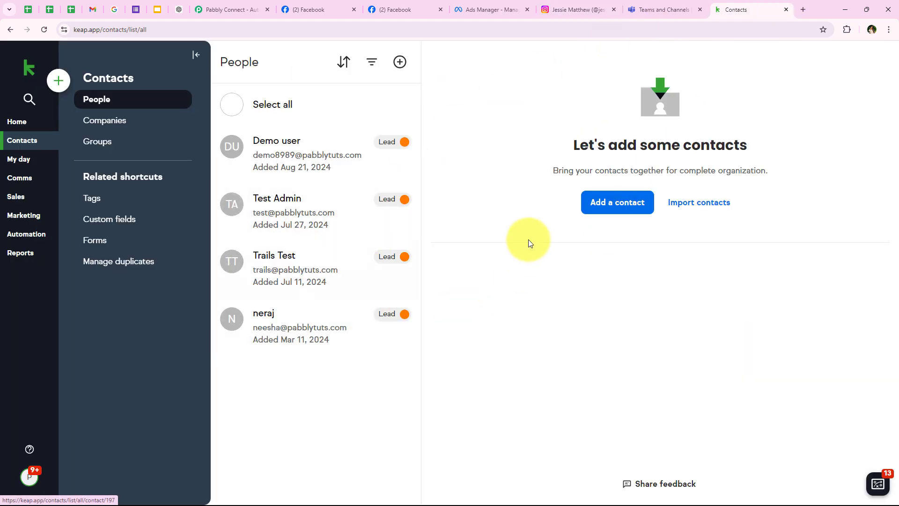
click(656, 9)
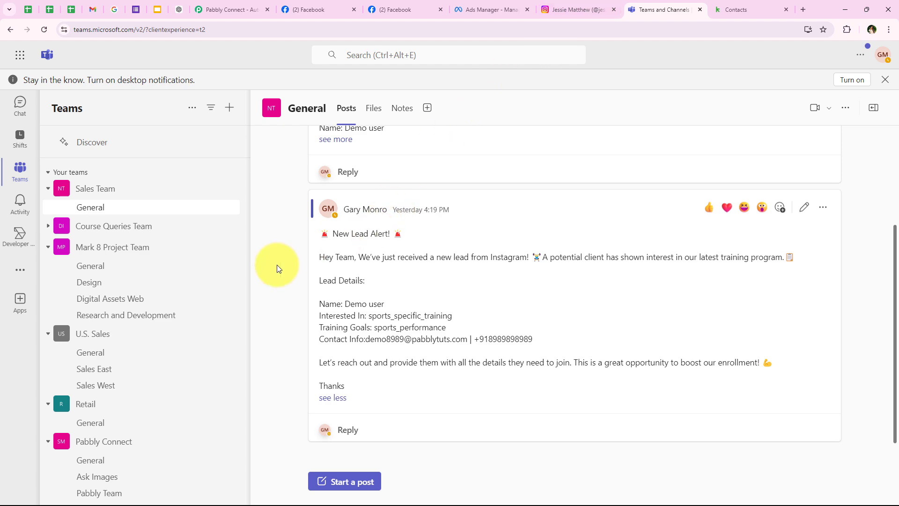
drag(332, 233, 406, 233)
click(206, 8)
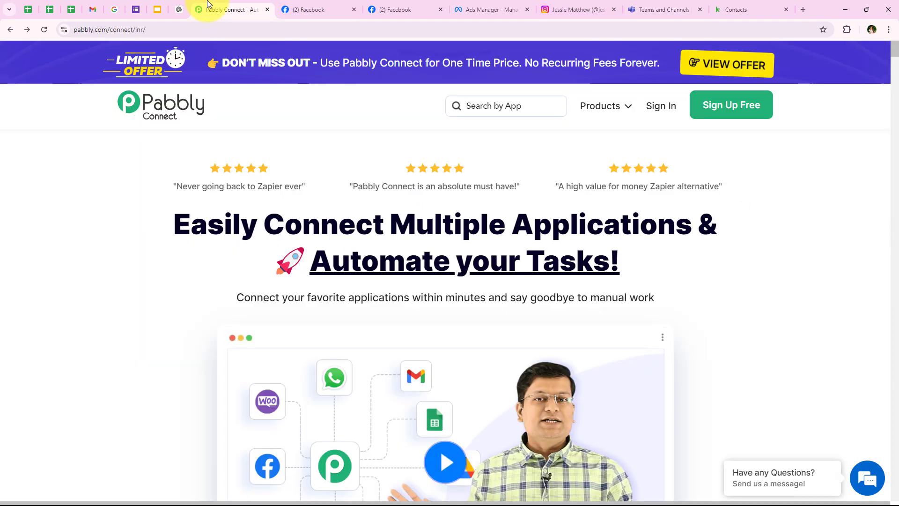
Sign in to the Pabbly account and review Pabbly Connect on the All Pabbly Apps page.
click(184, 24)
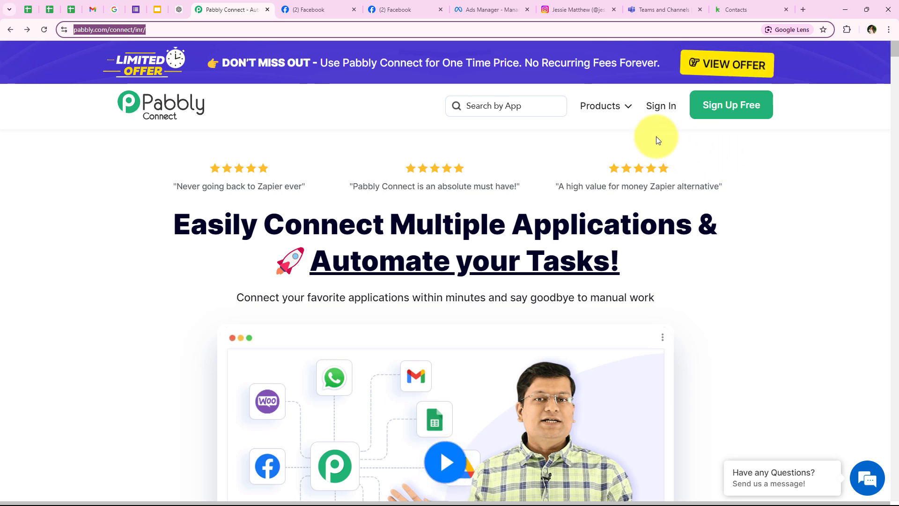
click(660, 114)
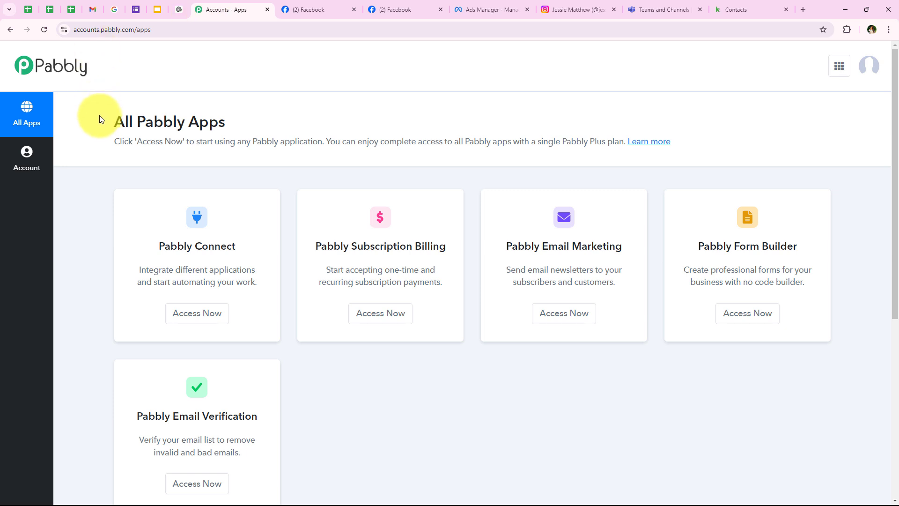
drag(111, 121, 235, 119)
click(253, 128)
scroll(282, 313, down, 1)
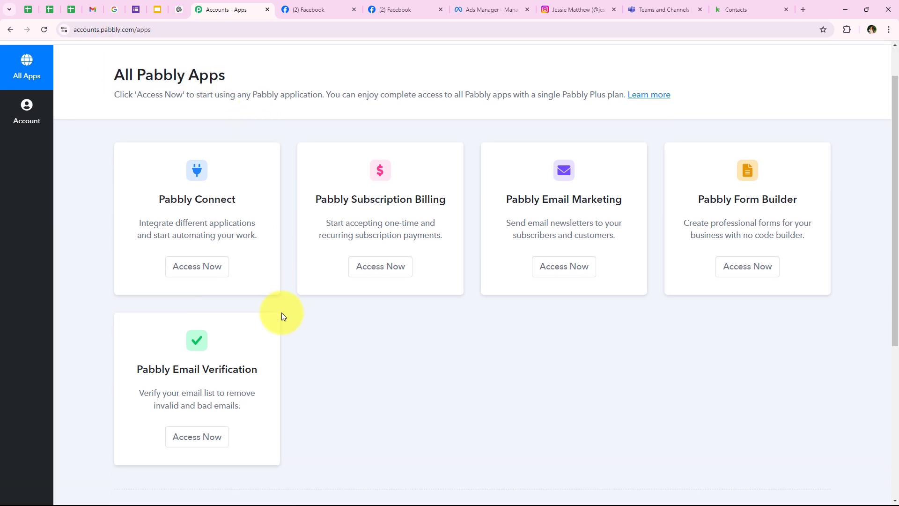
scroll(282, 313, up, 1)
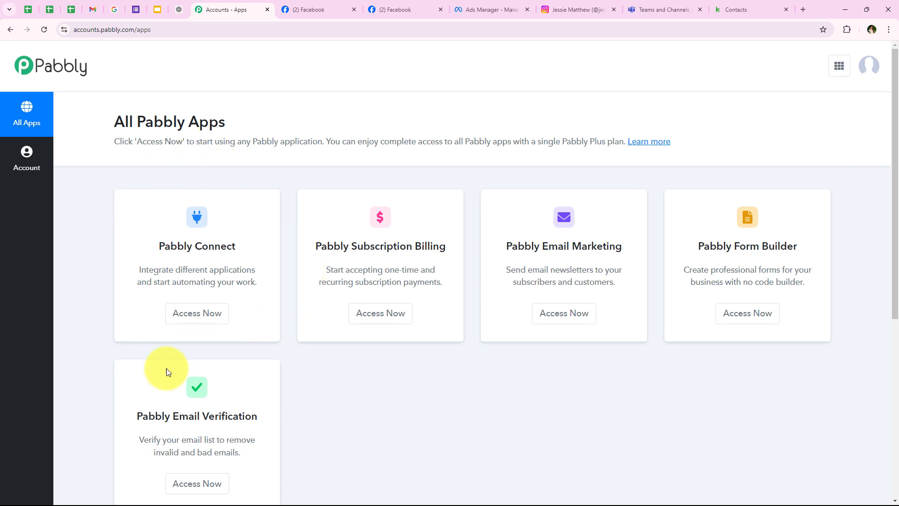
drag(153, 246, 256, 266)
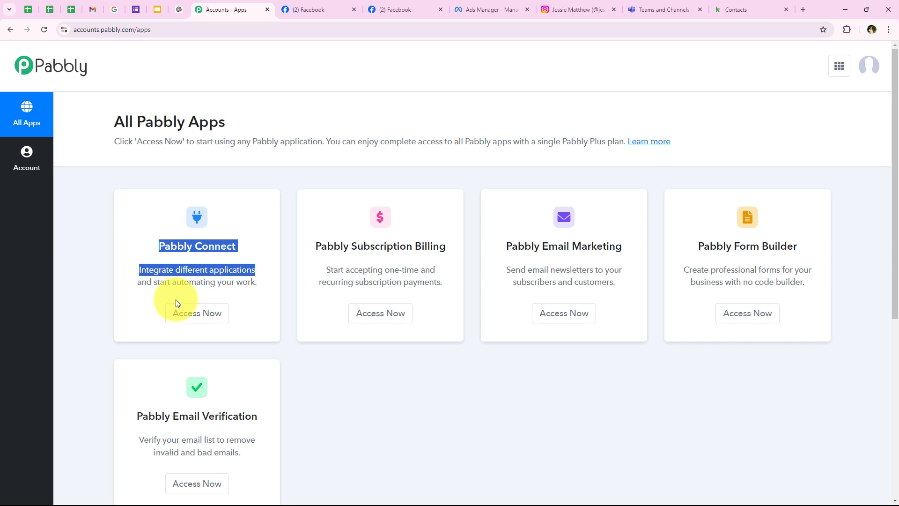
Launch Pabbly Connect to its dashboard showing 10000 tasks allotted and 9967 remaining.
click(214, 322)
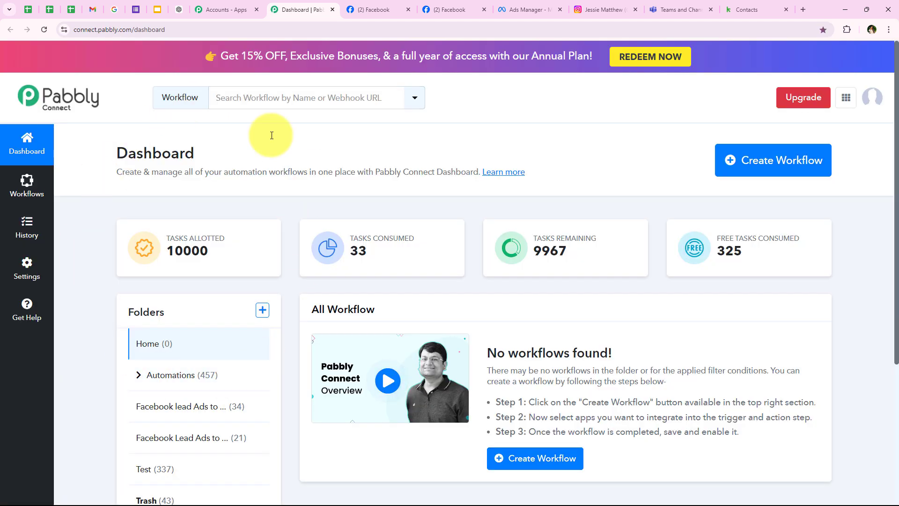
drag(104, 152, 192, 152)
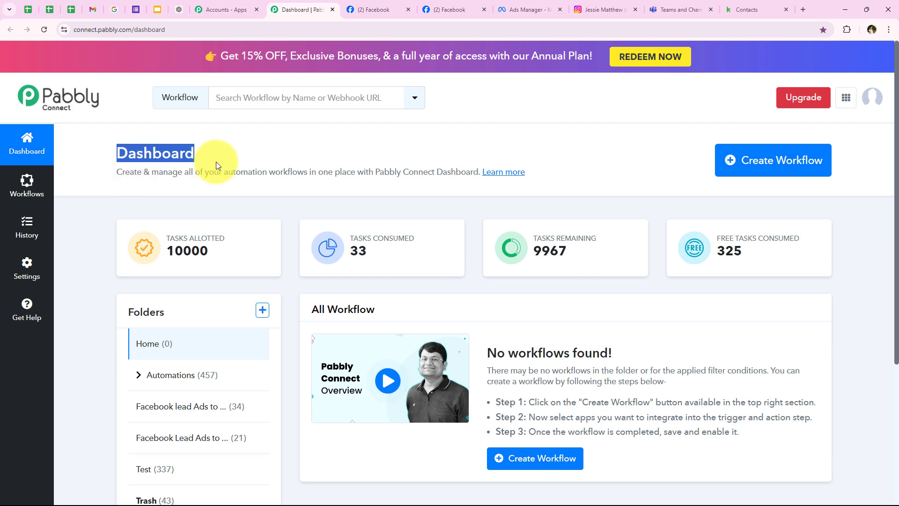
click(368, 160)
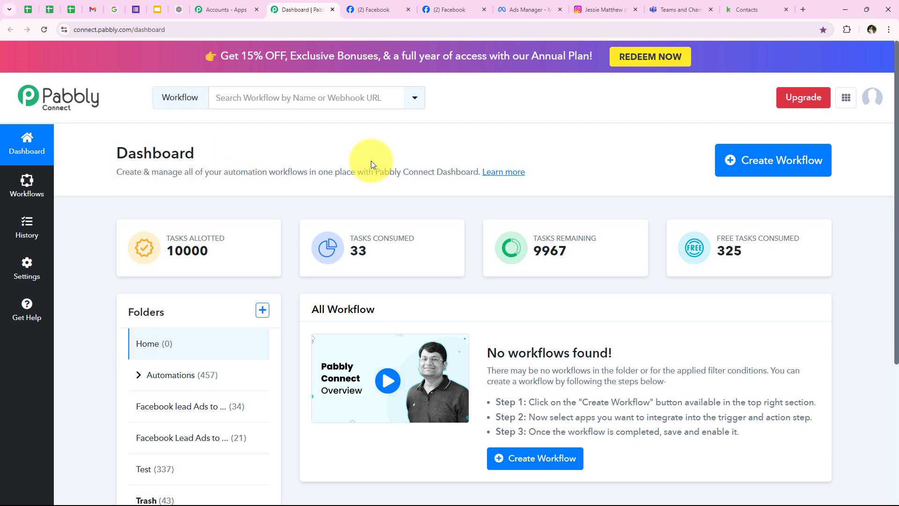
Create the workflow 'How to Create Instagram Leads as Keap Contact…' in the Automations folder.
click(825, 166)
drag(310, 221, 380, 280)
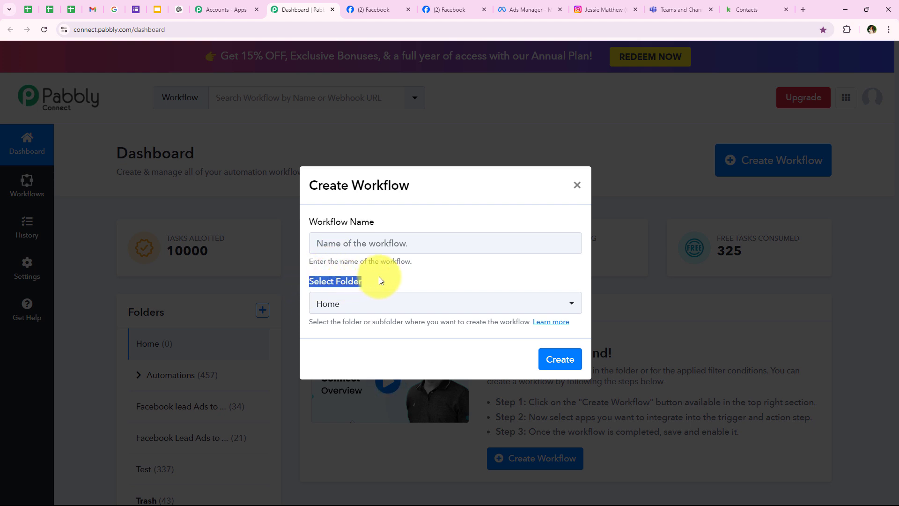
click(371, 300)
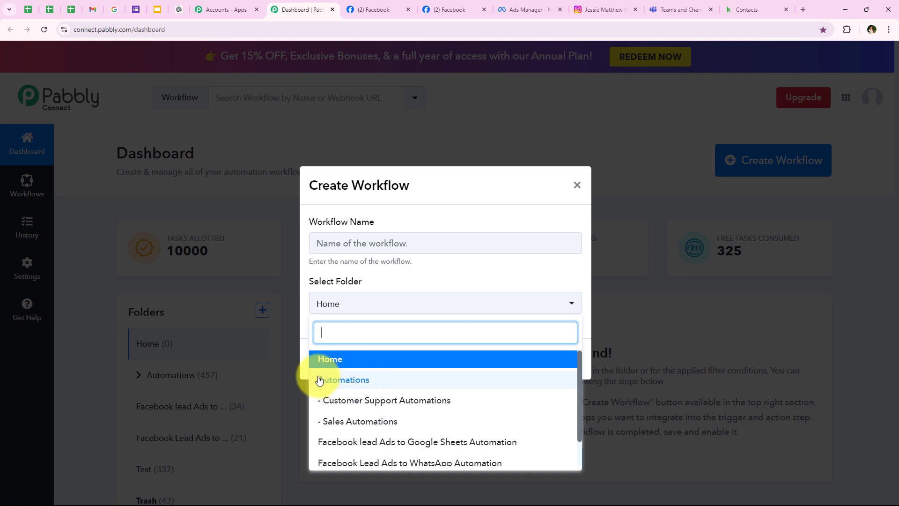
click(394, 382)
click(381, 240)
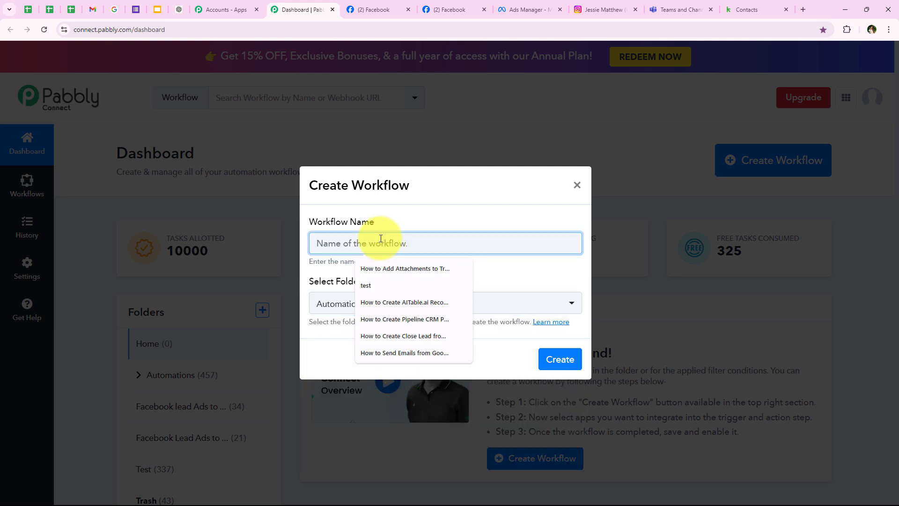
key(ctrl+v)
drag(317, 243, 586, 245)
click(549, 273)
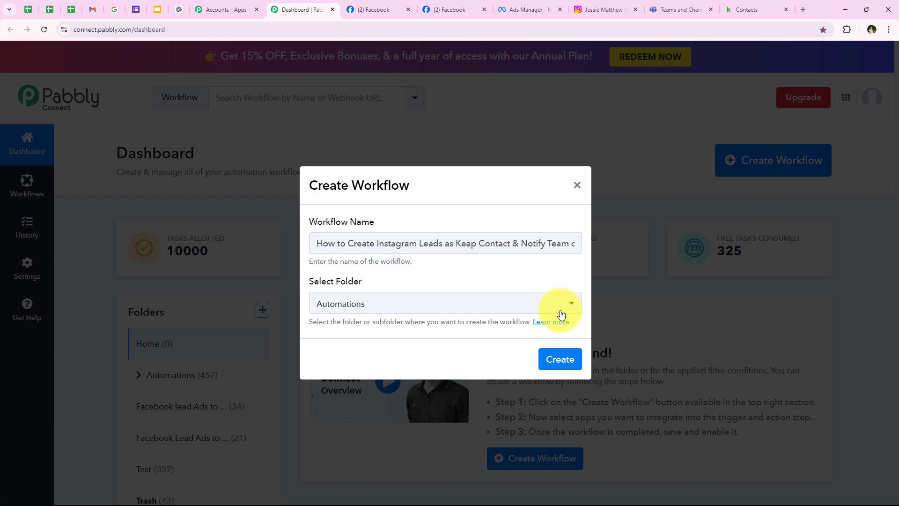
click(558, 358)
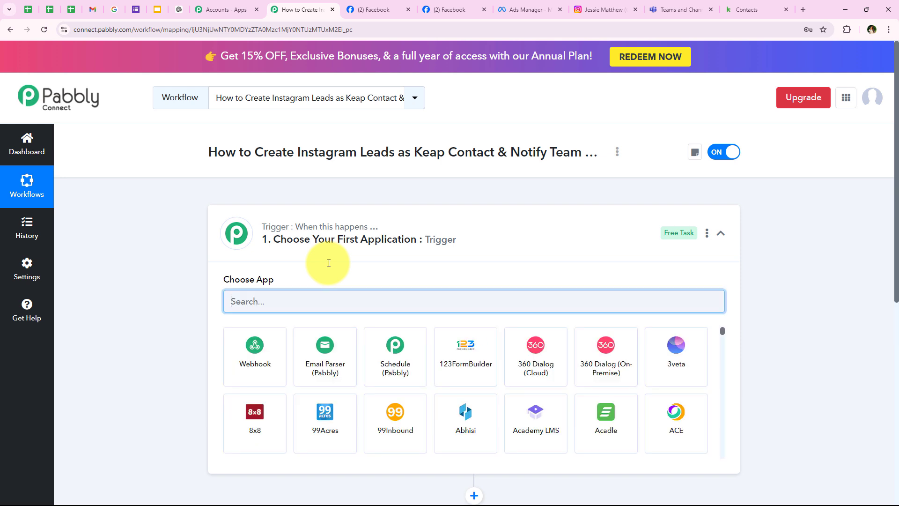
Set Instagram Lead Ads as the trigger app and bring up its trigger event list.
click(263, 243)
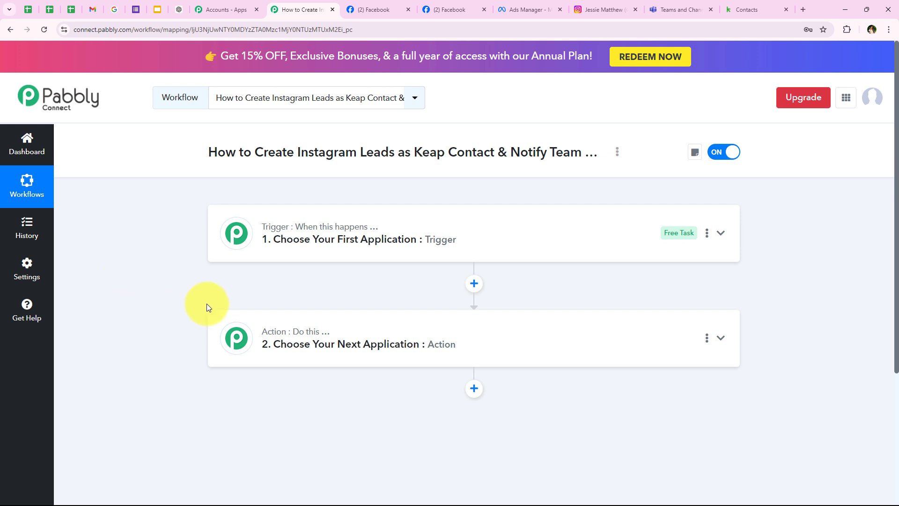
click(323, 240)
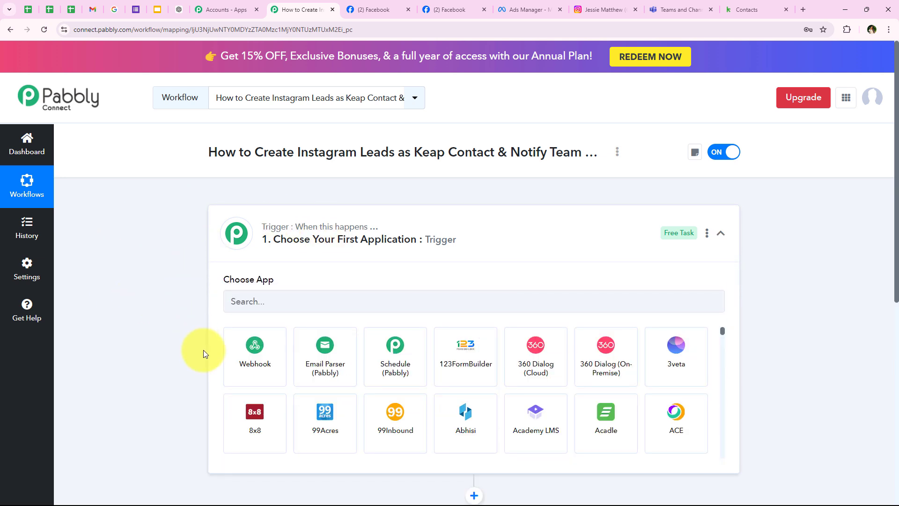
click(293, 298)
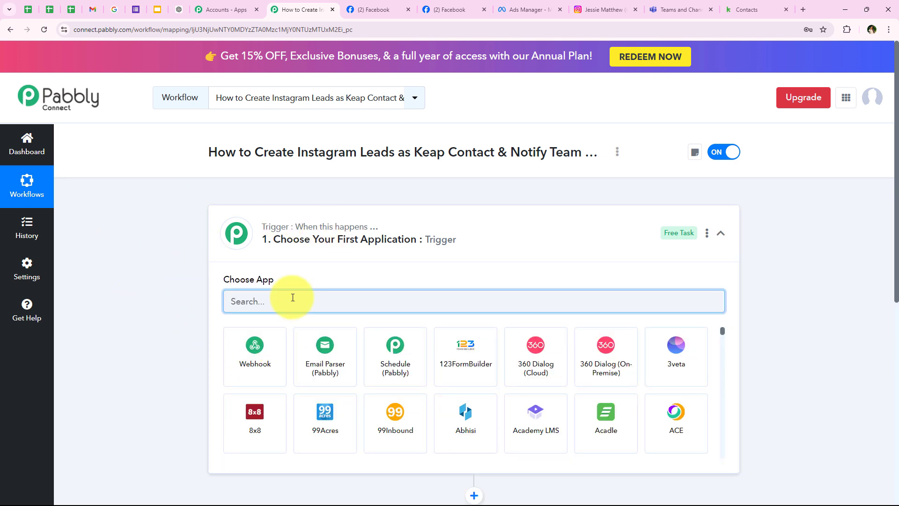
text(I)
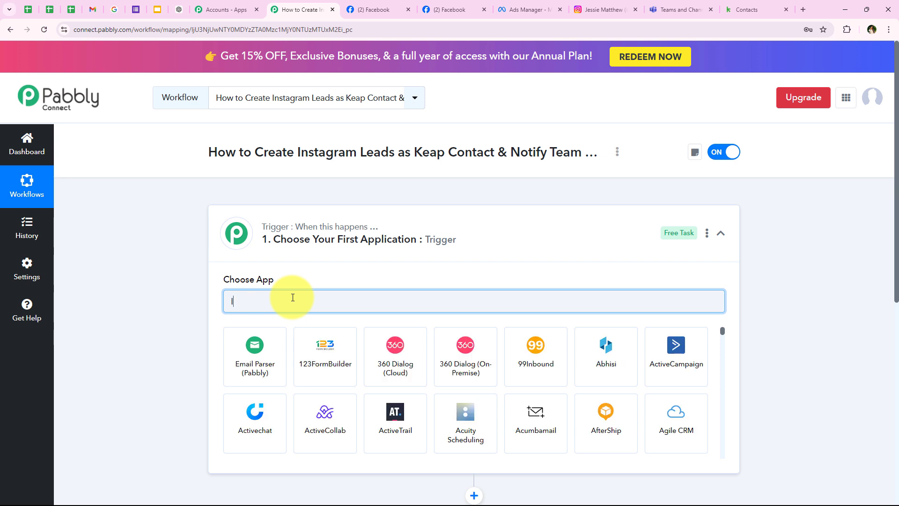
text(nst)
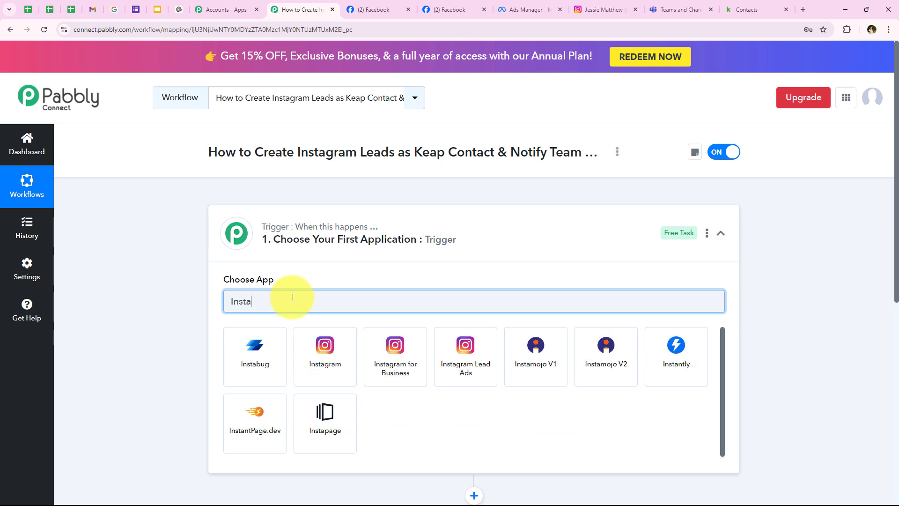
text(agram )
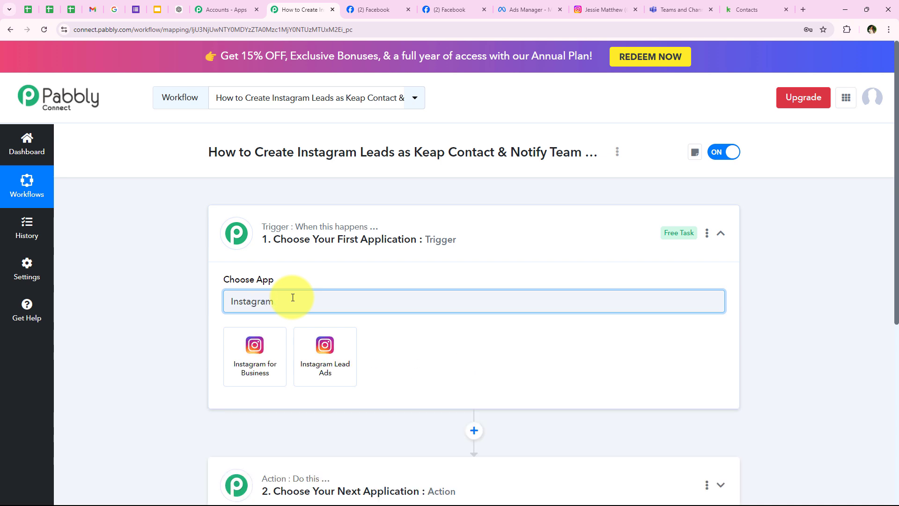
text(l)
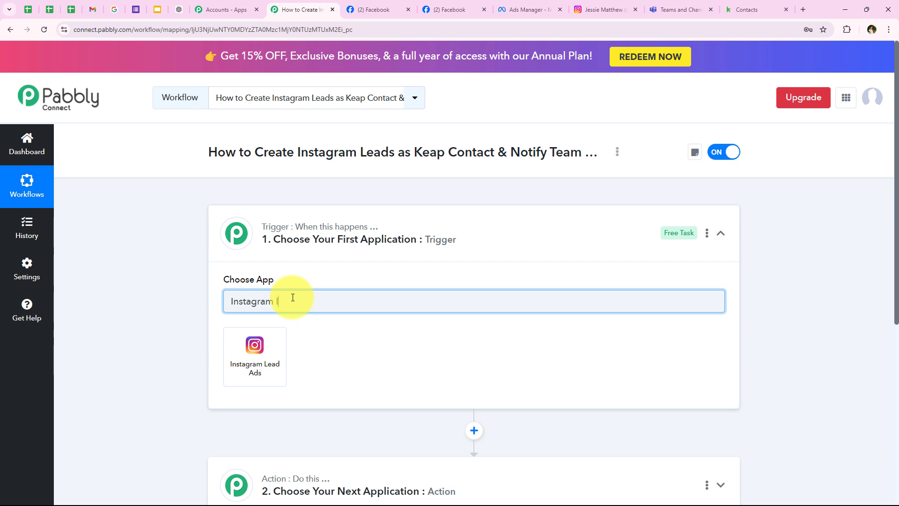
click(259, 352)
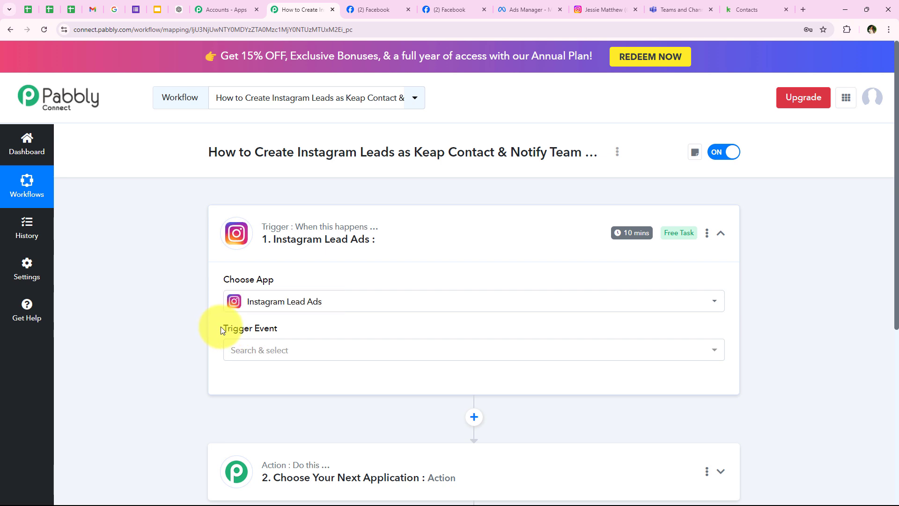
drag(221, 327, 276, 335)
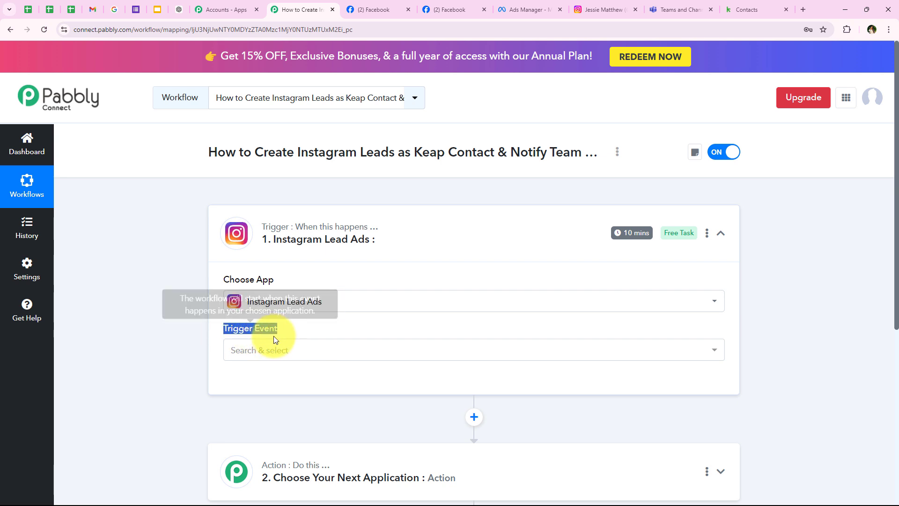
click(255, 356)
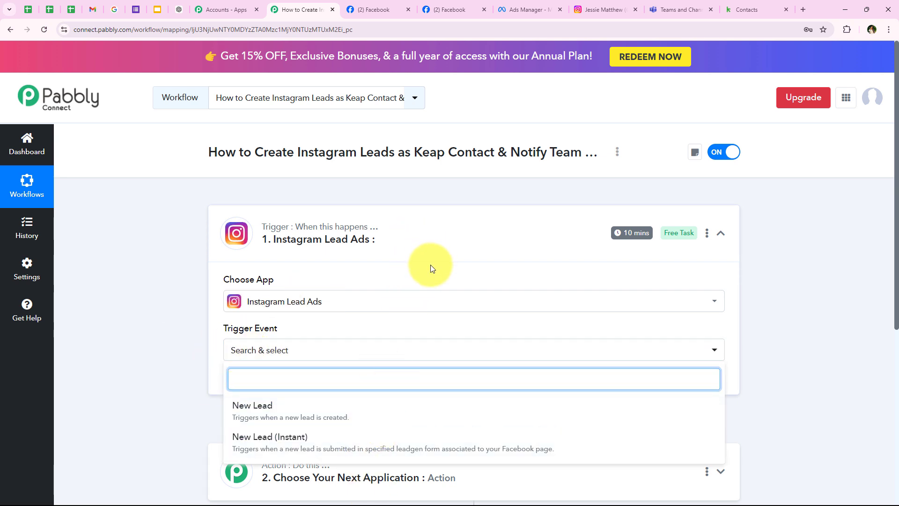
scroll(423, 274, down, 2)
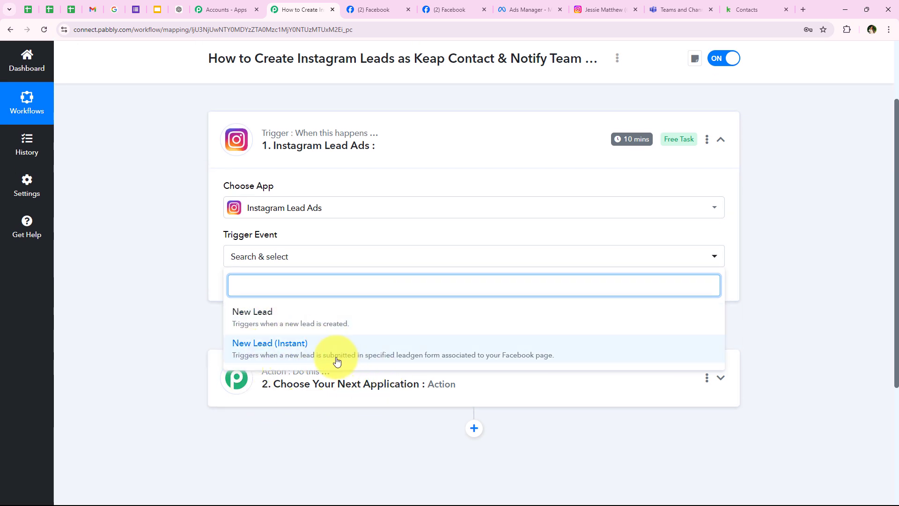
Select the New Lead (Instant) event and start a new Instagram Lead Ads connection.
click(309, 356)
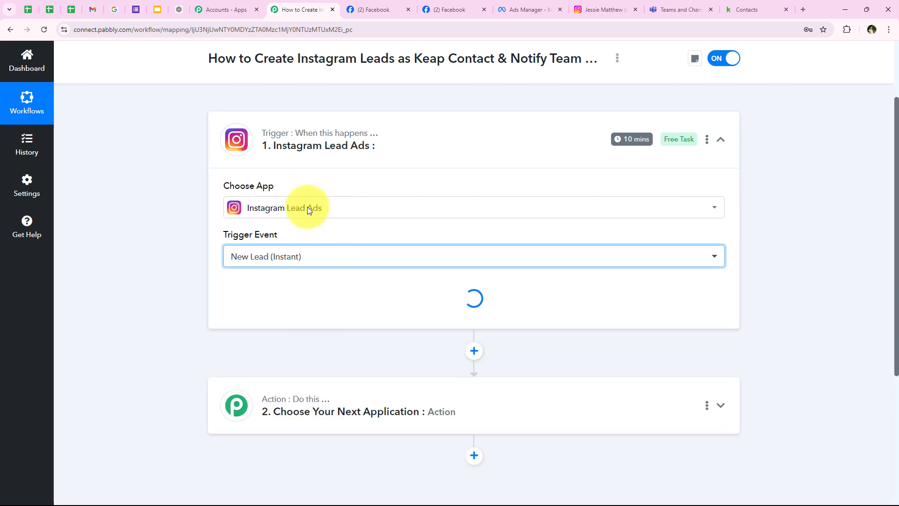
click(237, 287)
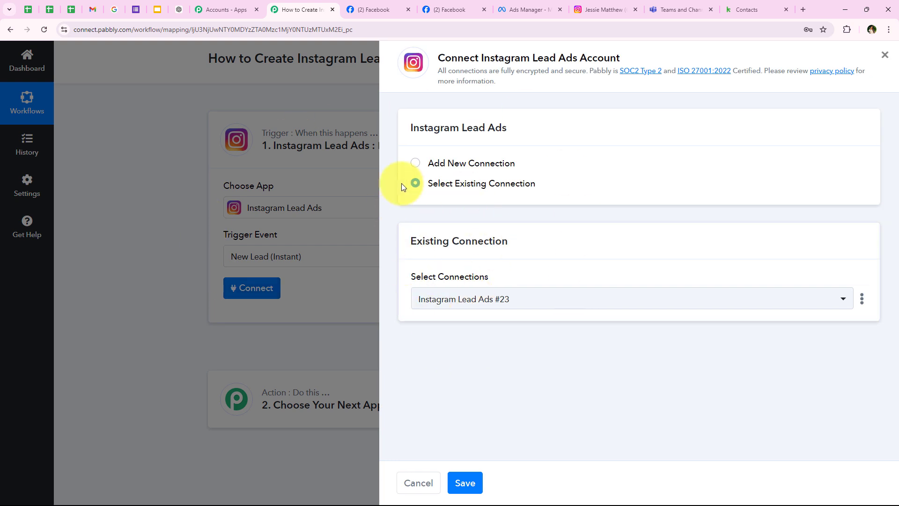
drag(428, 163, 504, 165)
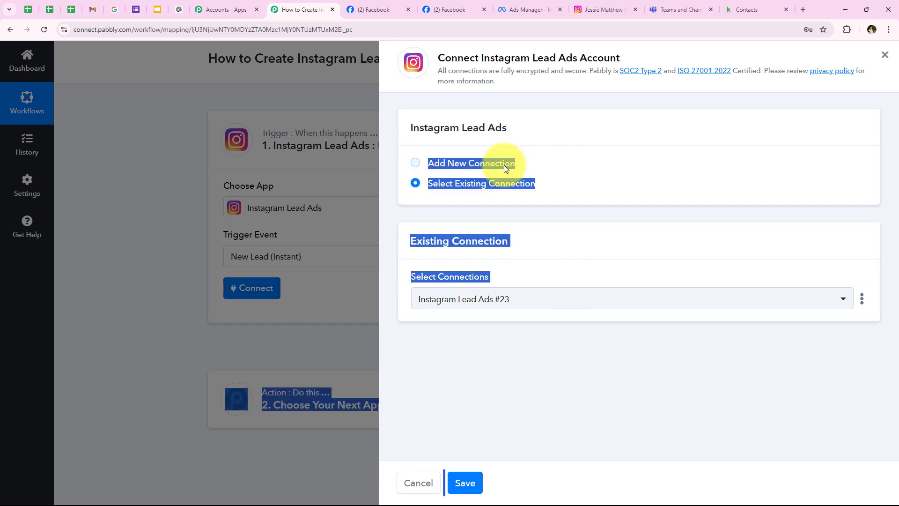
click(447, 185)
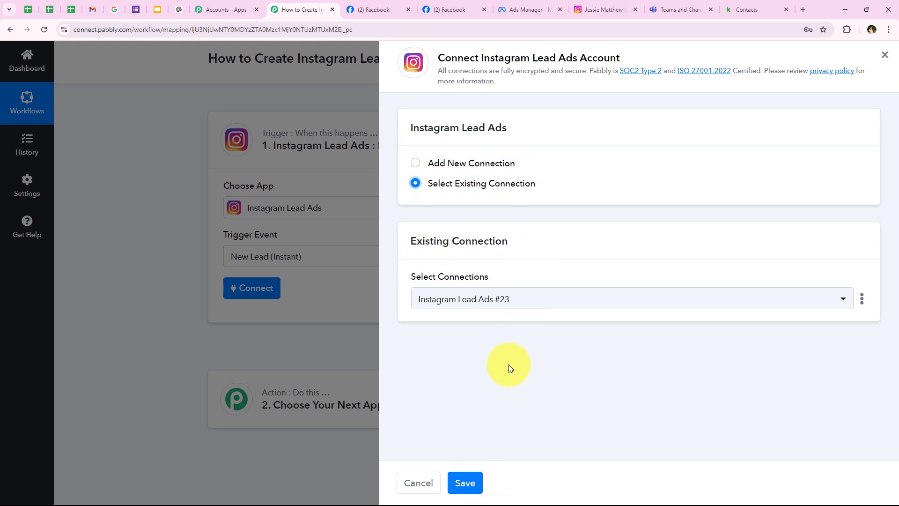
click(455, 165)
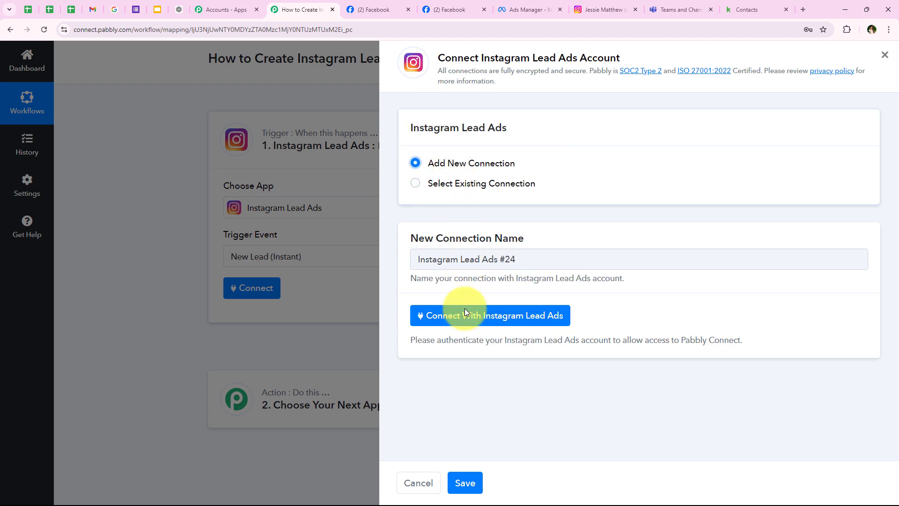
click(514, 324)
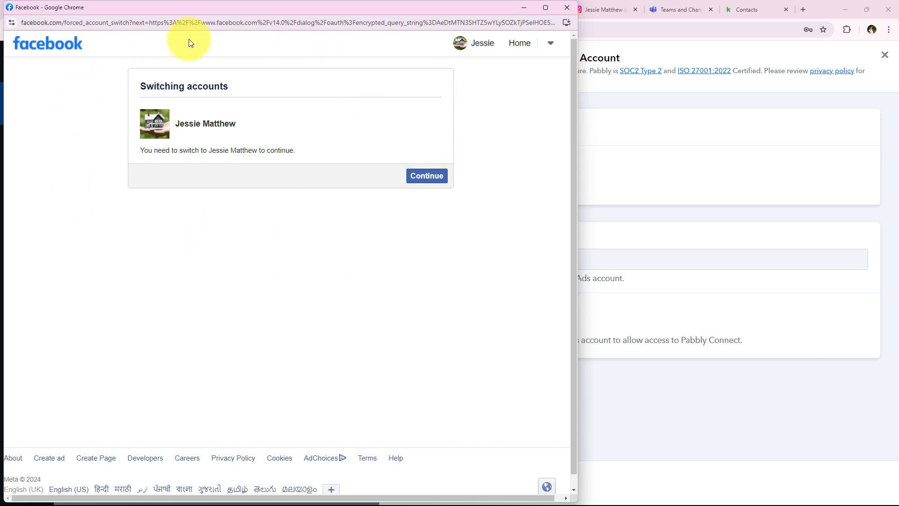
Continue through the Facebook account switch and Pabbly Connect consent prompts.
click(427, 176)
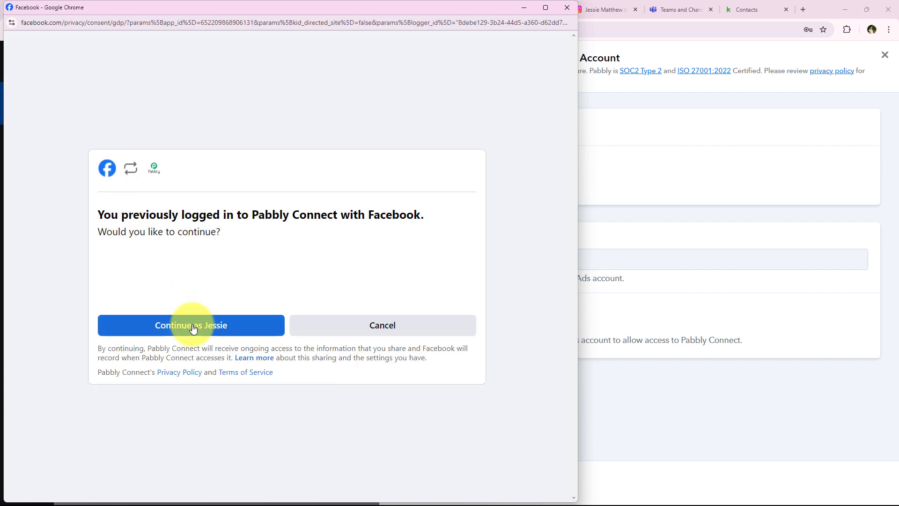
click(194, 326)
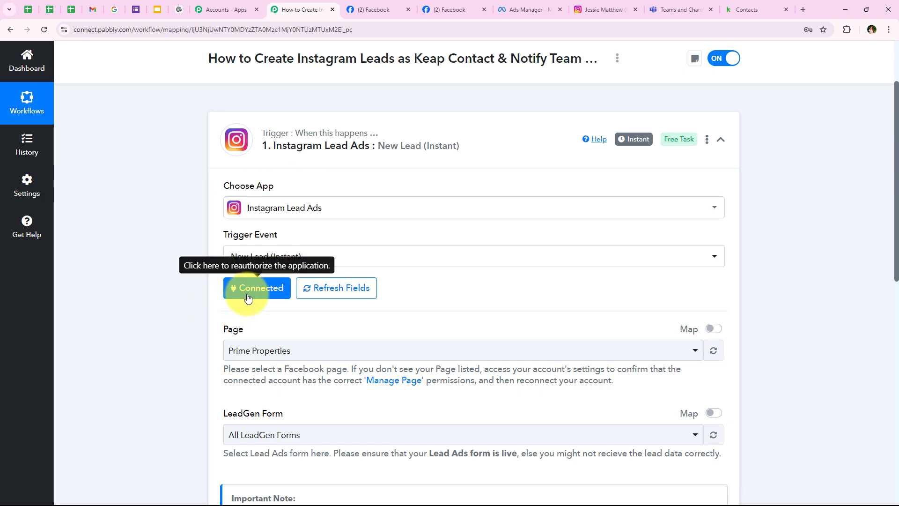
Confirm the page name on Facebook and pick Sports Elite Training Centre as the trigger Page.
scroll(192, 316, down, 3)
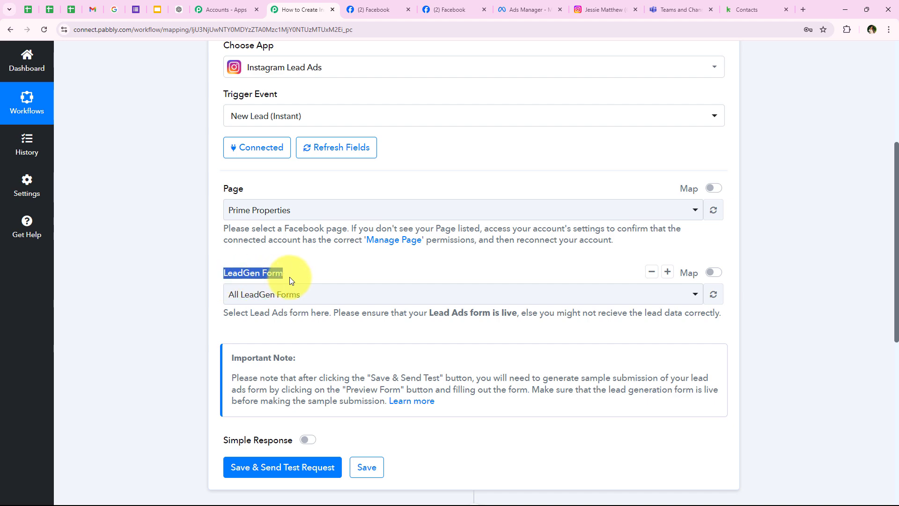
click(400, 8)
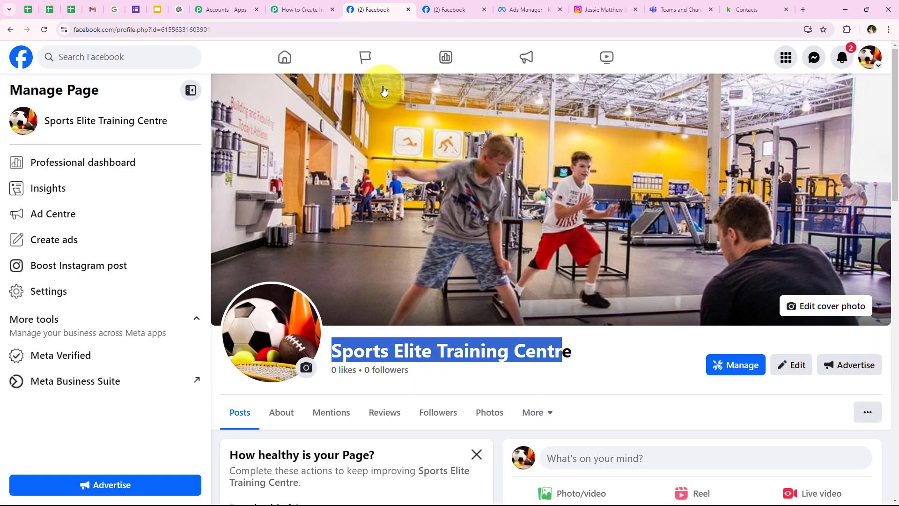
click(505, 349)
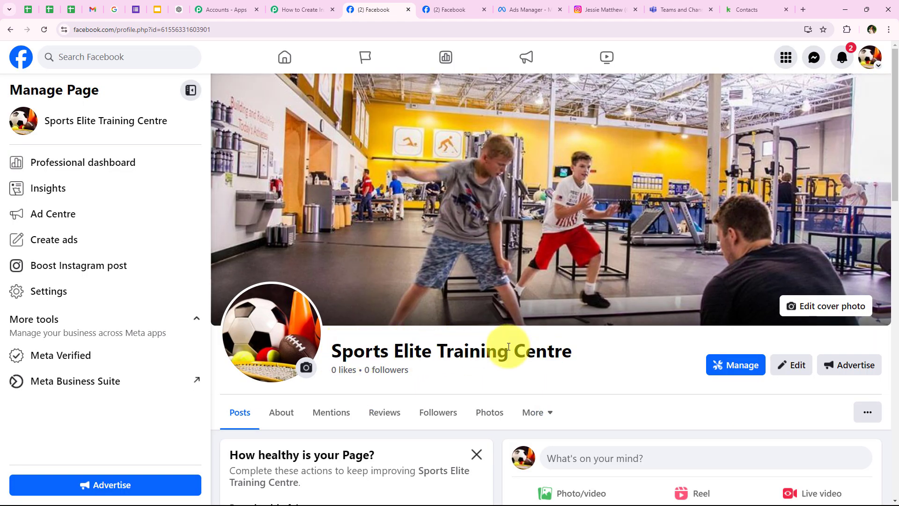
click(299, 8)
click(231, 201)
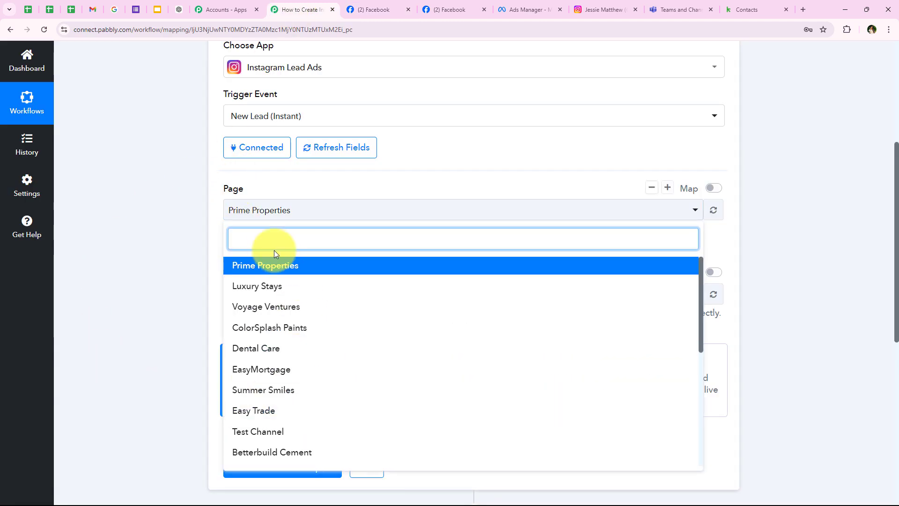
text(spo)
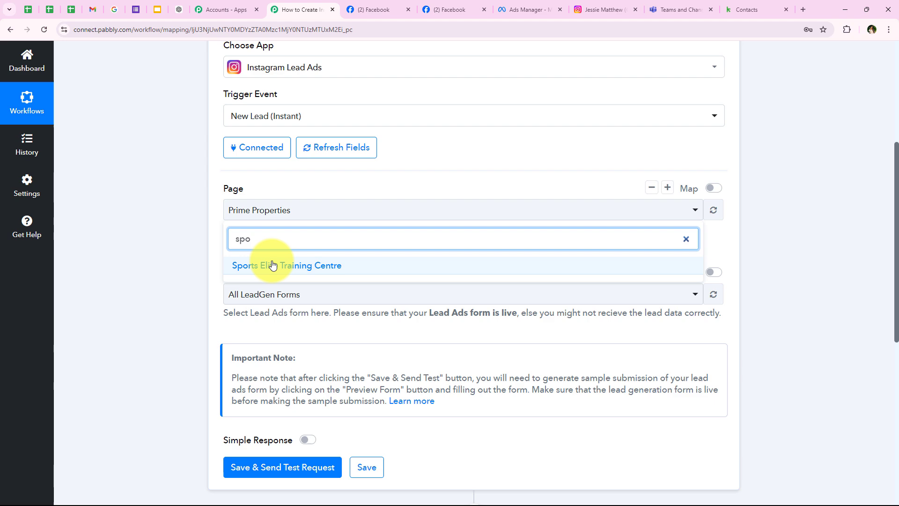
click(273, 265)
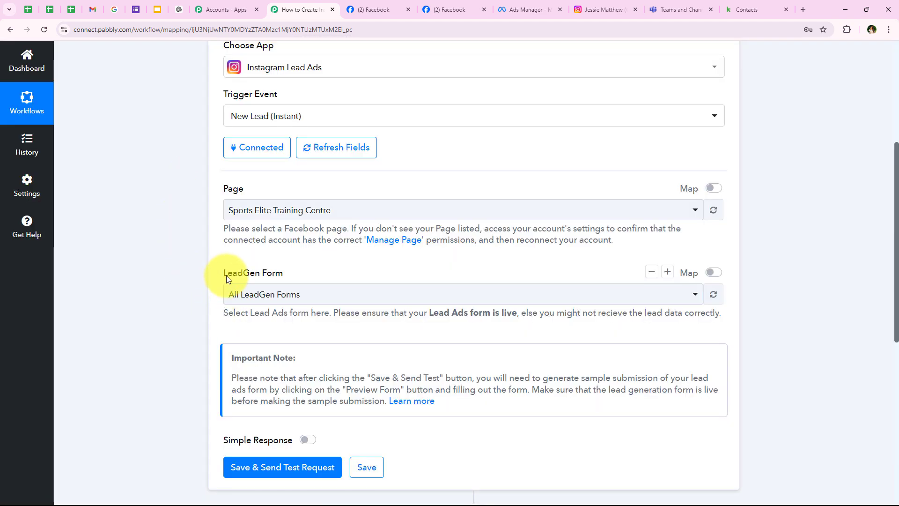
Choose Lead Form New as the LeadGen Form, verifying it matches the ad's instant form.
click(237, 296)
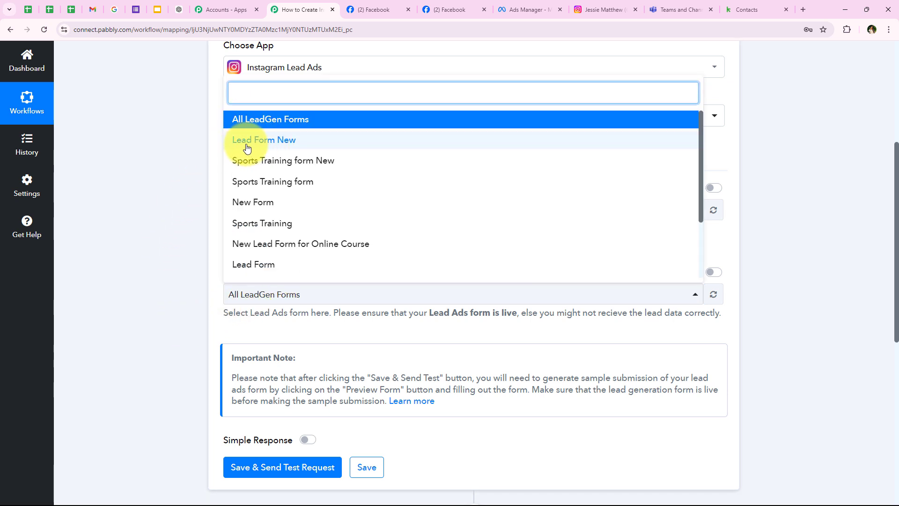
click(267, 144)
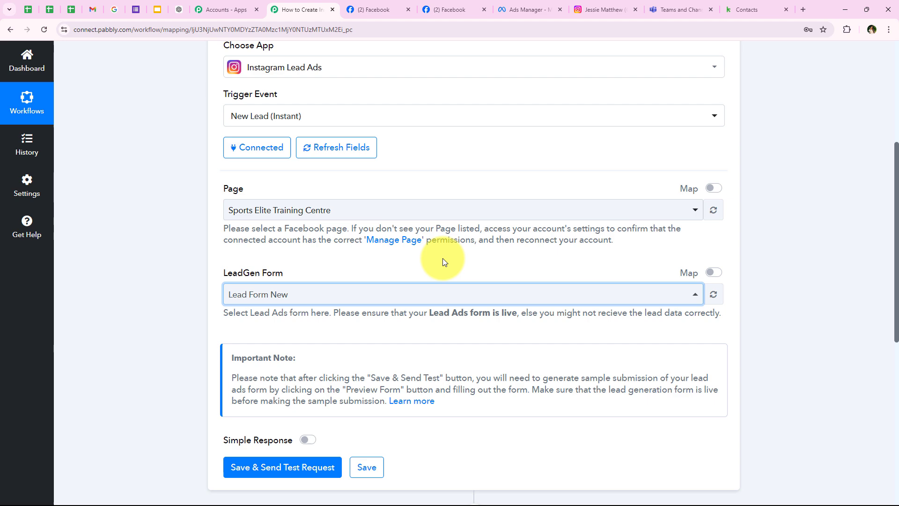
click(500, 4)
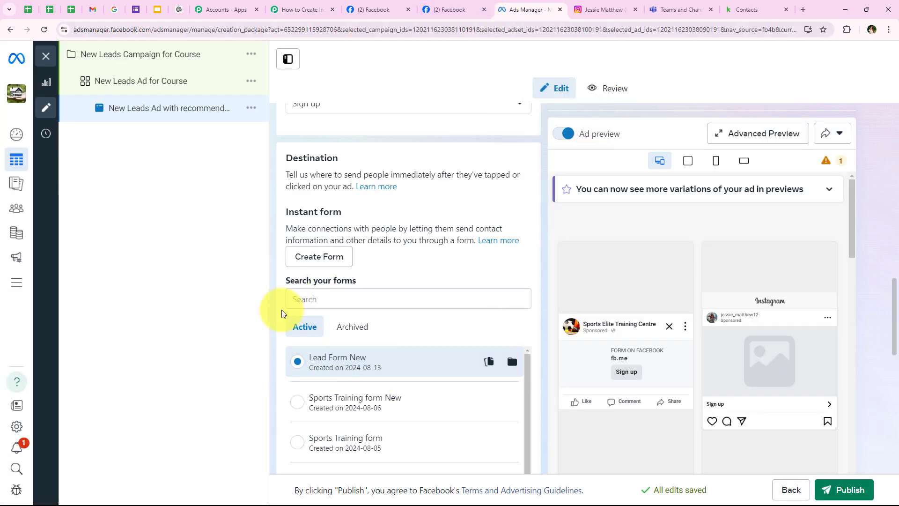
click(298, 10)
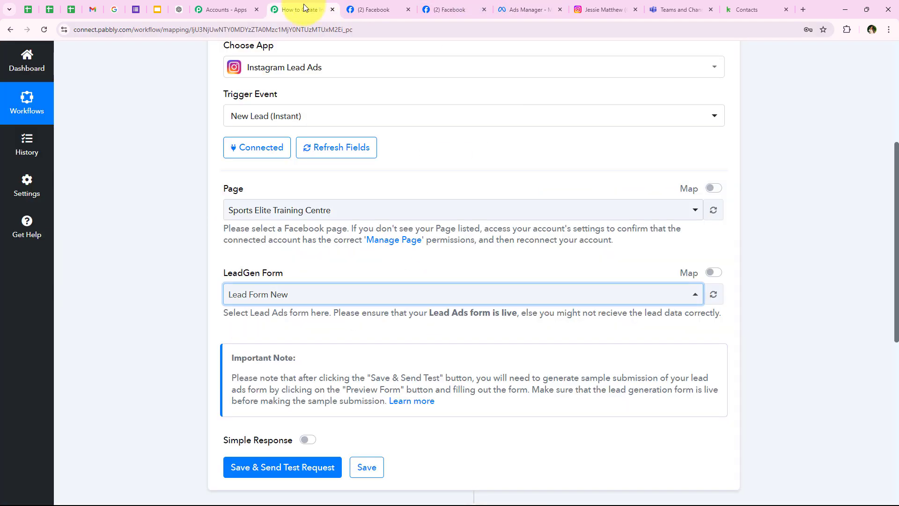
click(238, 294)
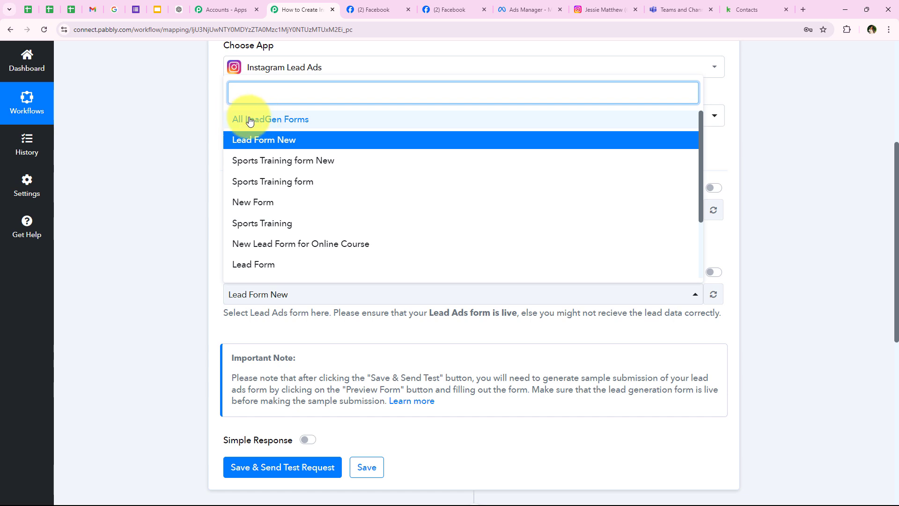
click(153, 215)
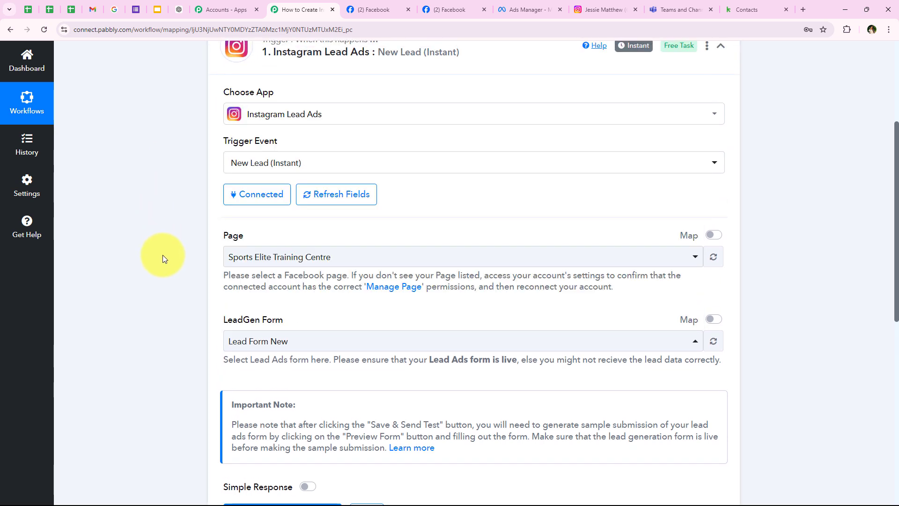
scroll(173, 258, down, 2)
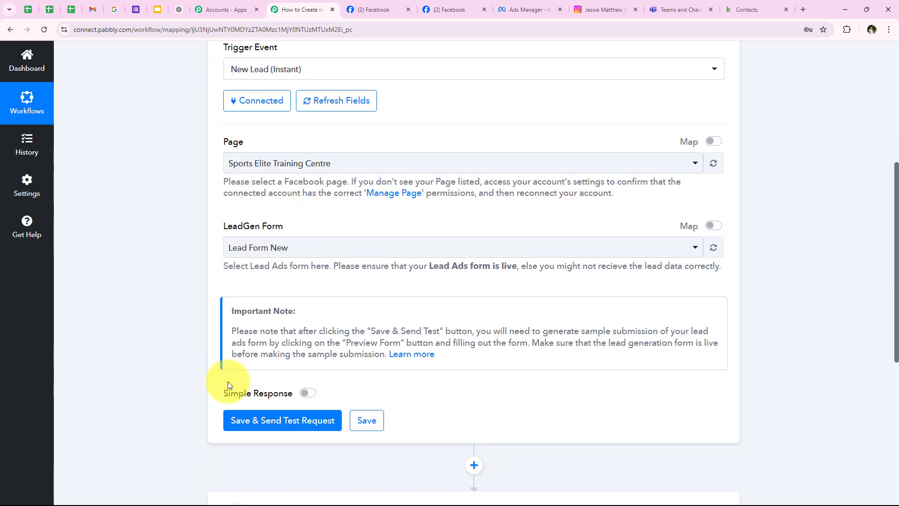
click(243, 422)
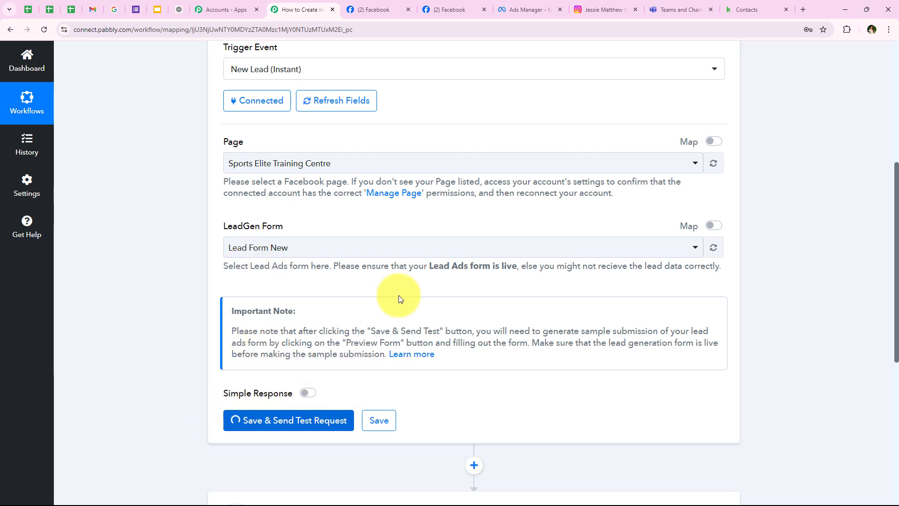
click(410, 327)
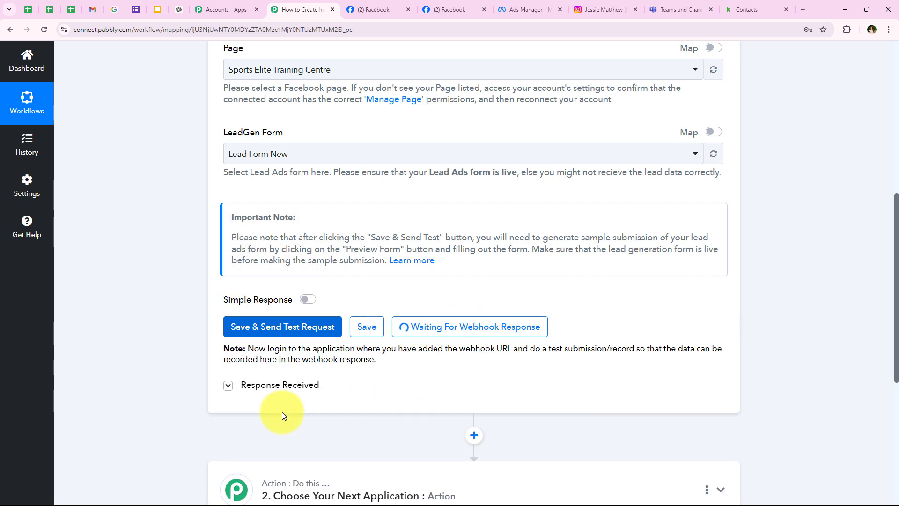
drag(529, 349, 606, 349)
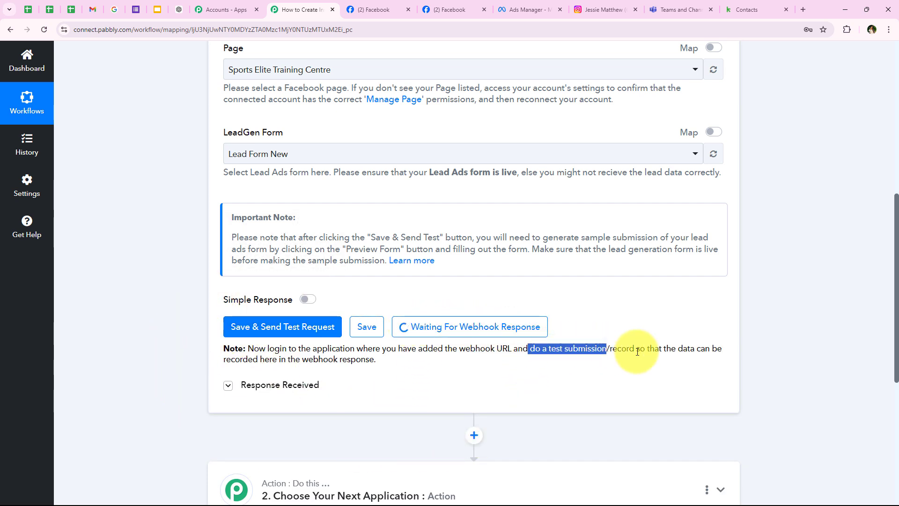
click(363, 195)
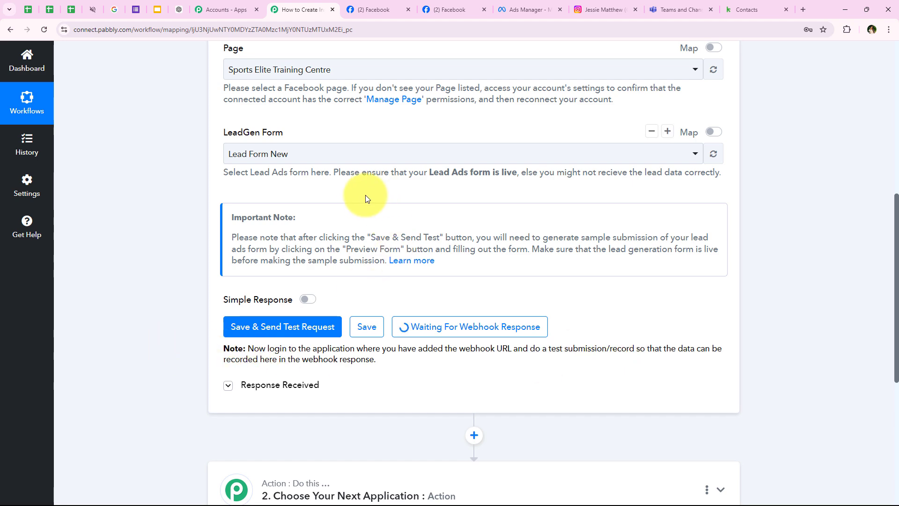
scroll(365, 195, up, 3)
click(524, 9)
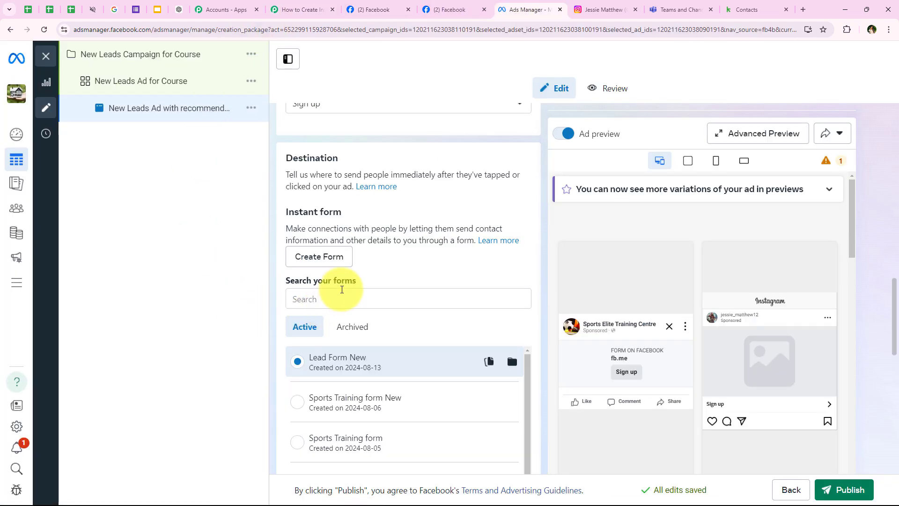
scroll(356, 286, up, 6)
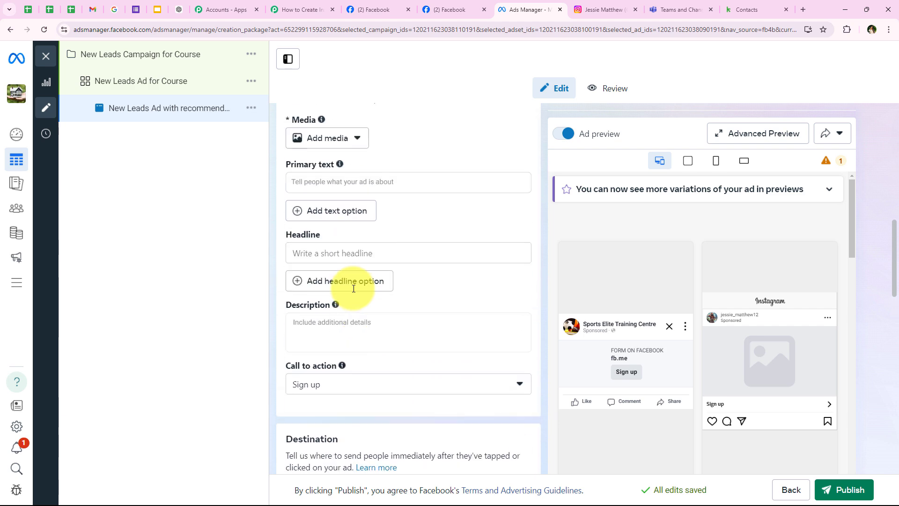
scroll(353, 289, up, 10)
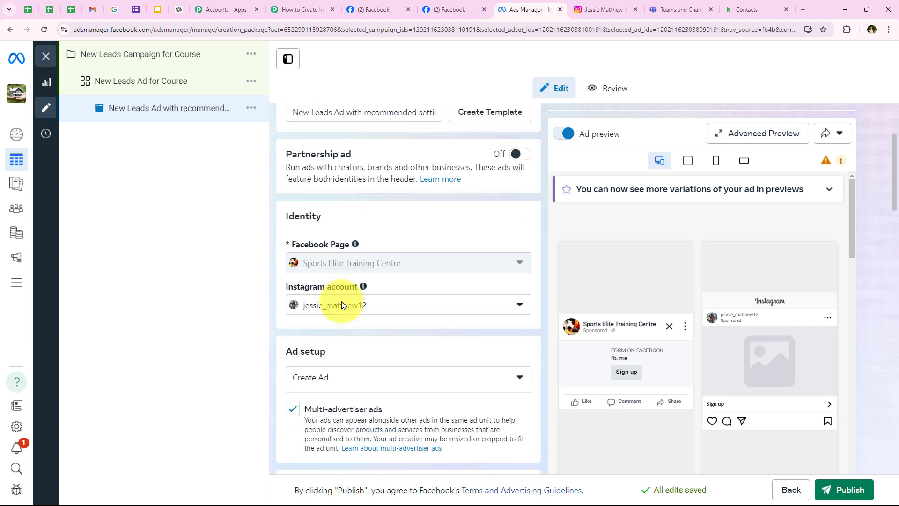
scroll(297, 276, up, 1)
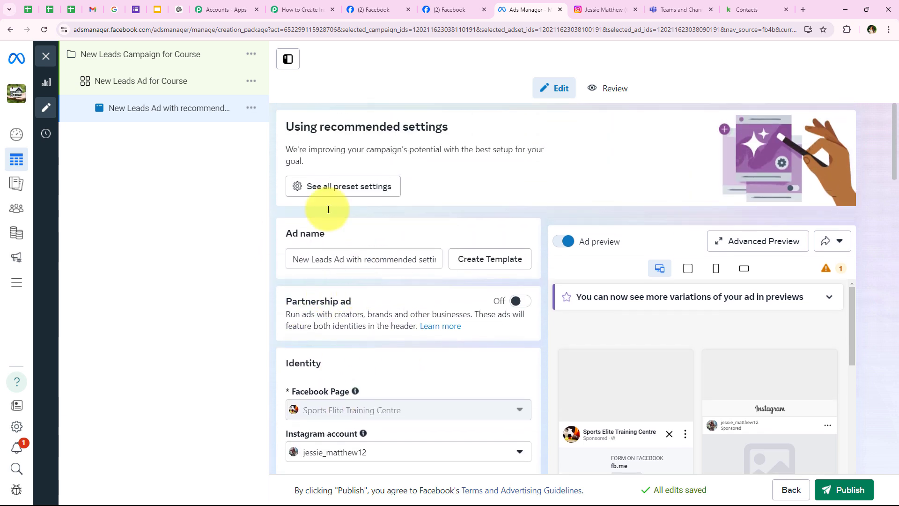
click(283, 5)
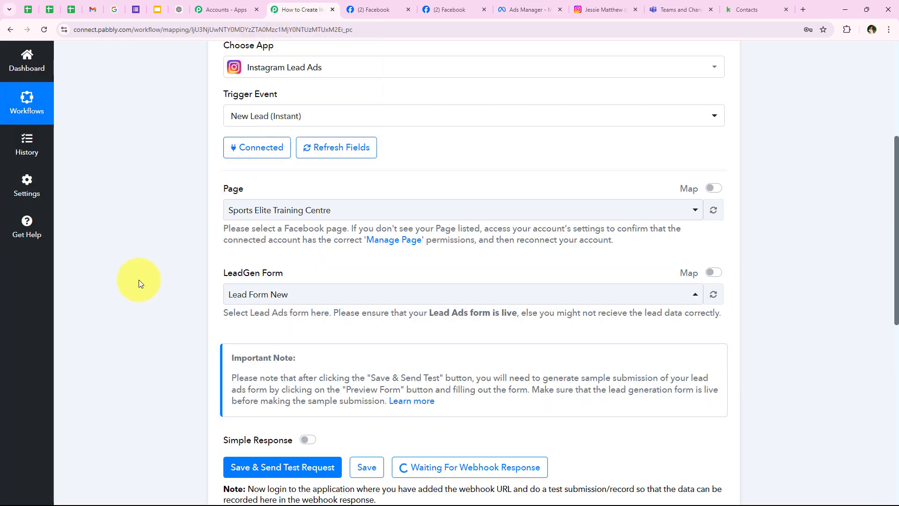
scroll(139, 286, down, 3)
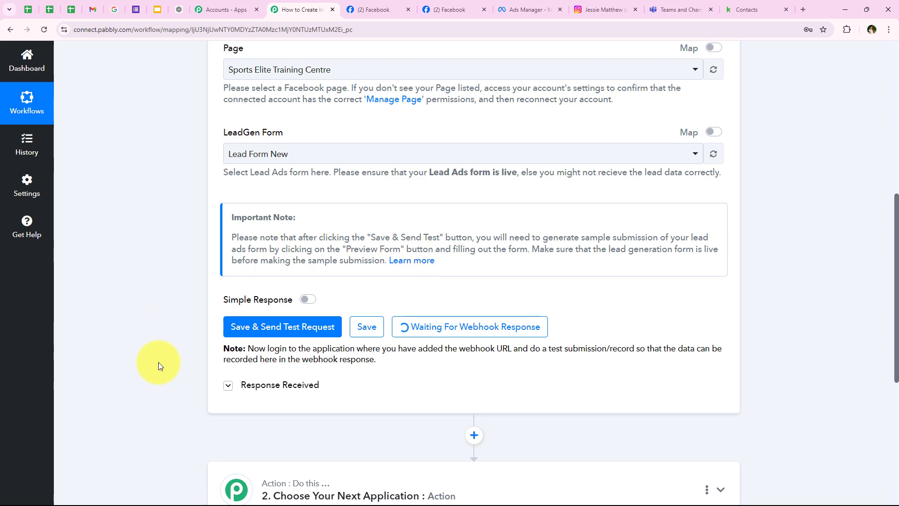
scroll(158, 362, down, 1)
scroll(175, 318, up, 1)
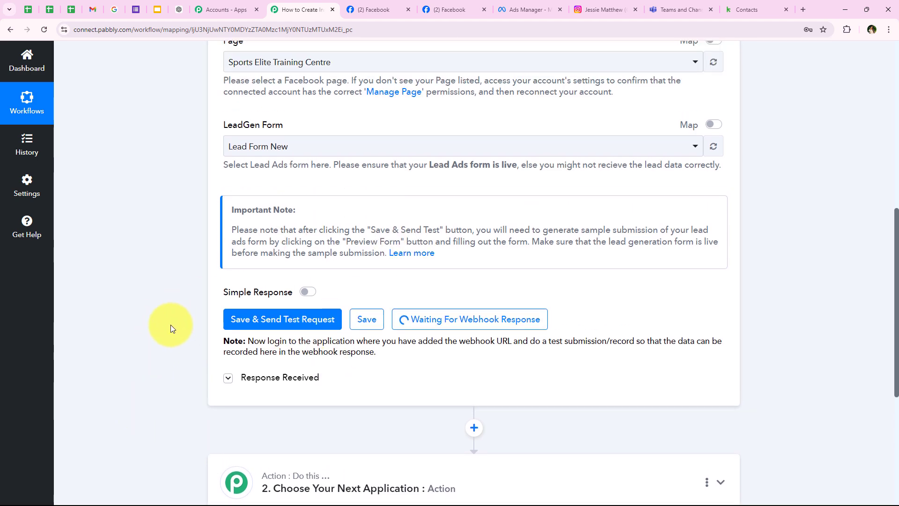
scroll(171, 328, up, 1)
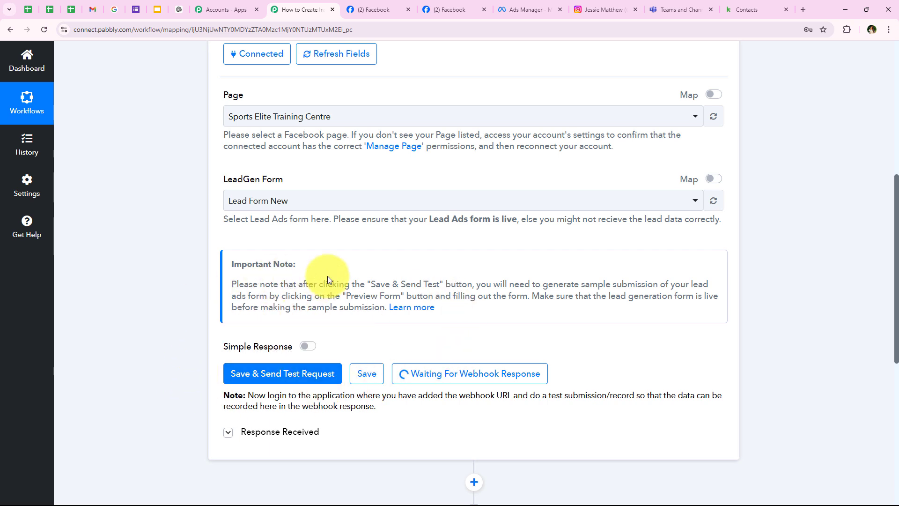
Search Google for Meta for Developers and open the Lead Ads Testing Tool from More > Tools.
click(801, 6)
click(336, 238)
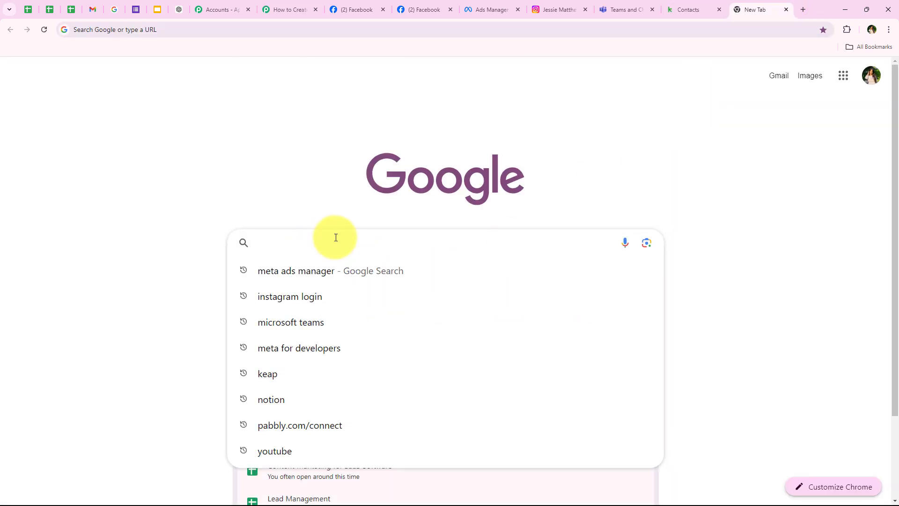
text(Meta)
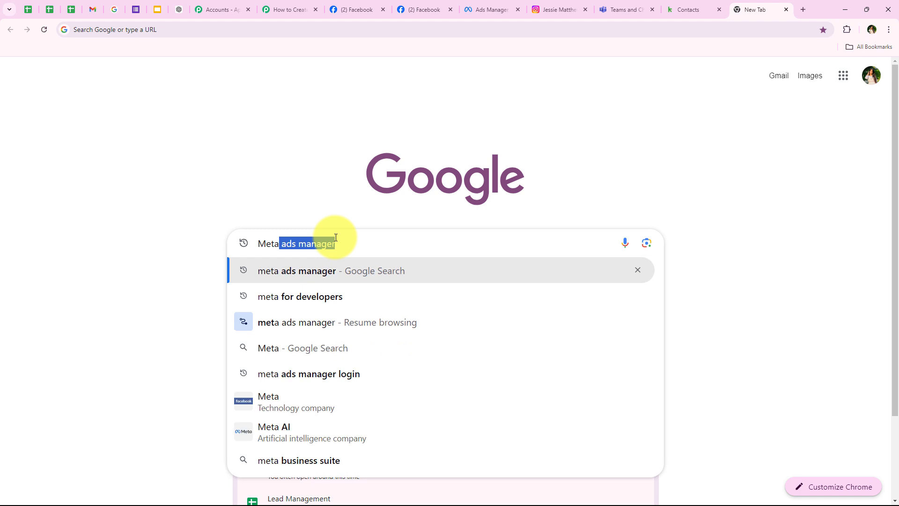
text( For developers)
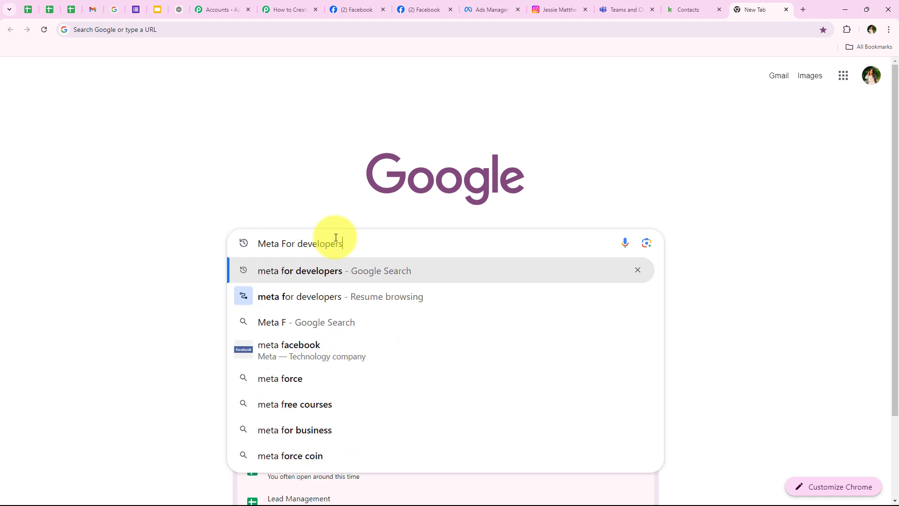
key(Return)
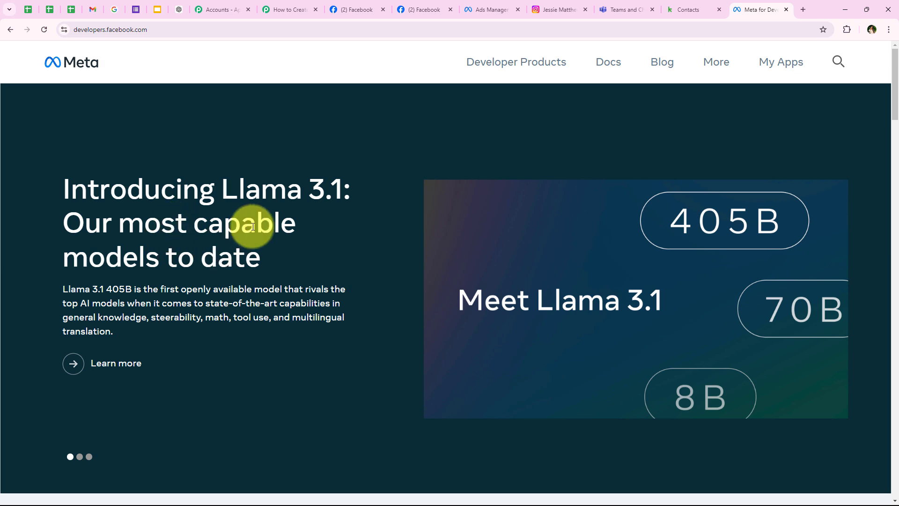
click(711, 61)
click(547, 188)
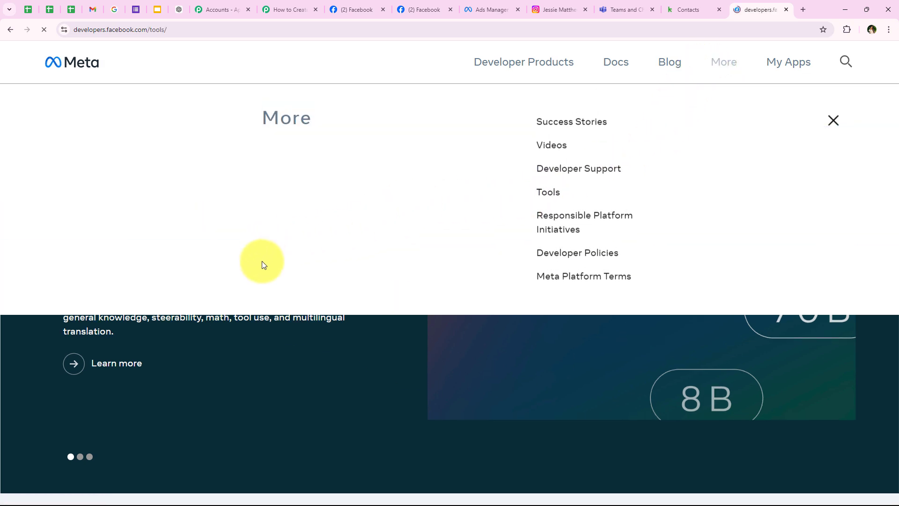
scroll(333, 284, down, 2)
scroll(333, 284, down, 4)
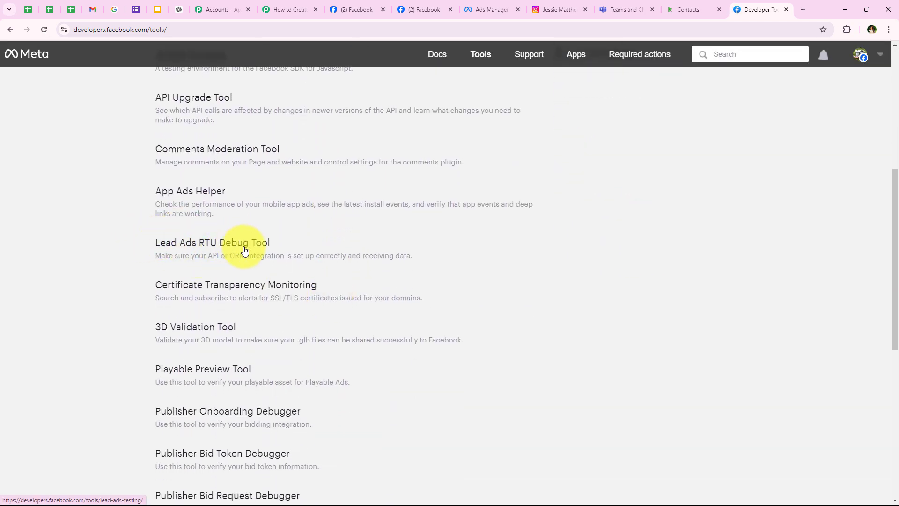
click(340, 222)
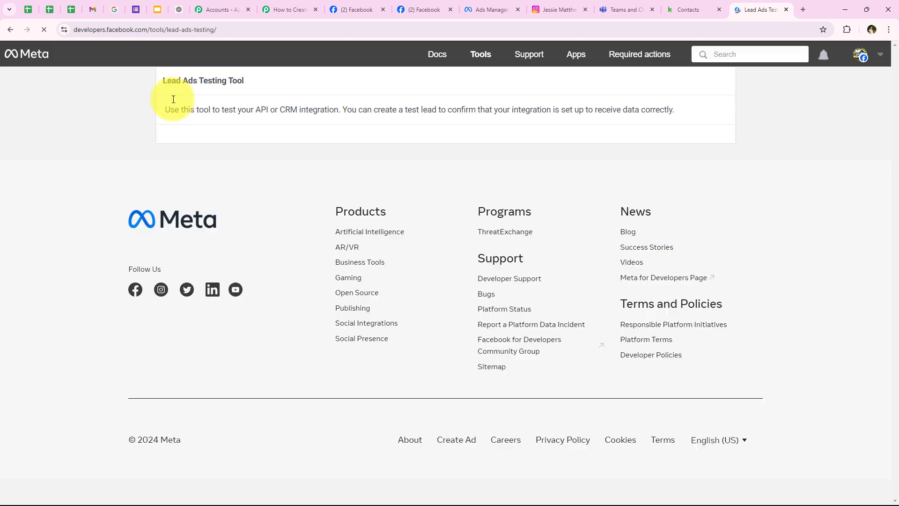
drag(157, 84, 244, 82)
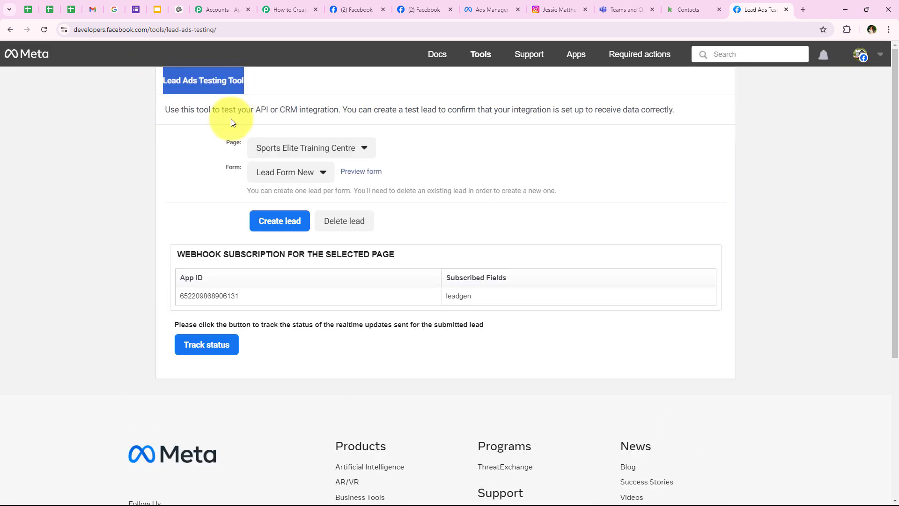
Check which lead form the Pabbly workflow's Instagram trigger uses.
click(230, 144)
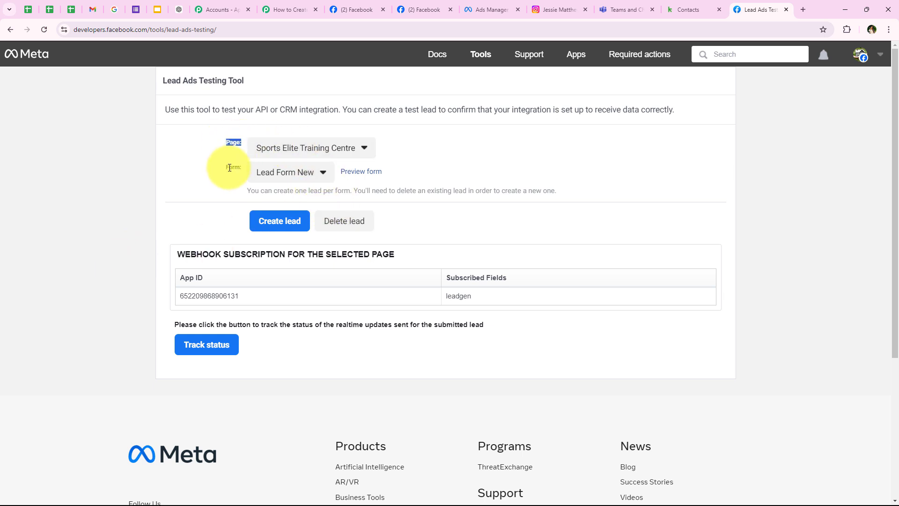
click(281, 10)
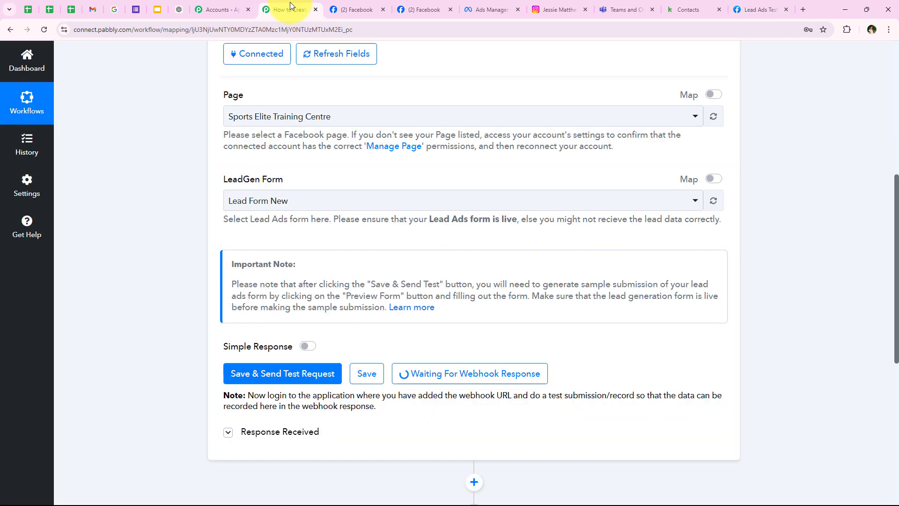
click(755, 4)
Select page Sports Elite Training Centre and form Lead Form New in the testing tool.
click(259, 154)
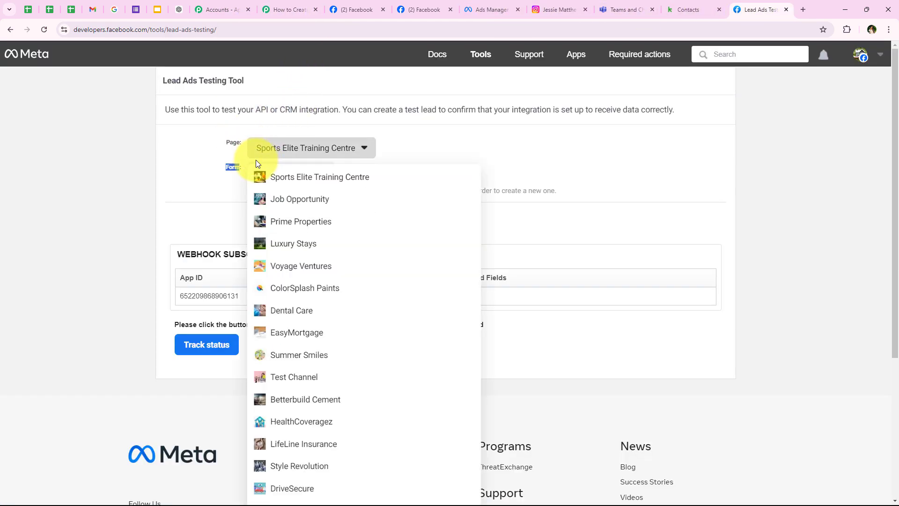
click(347, 182)
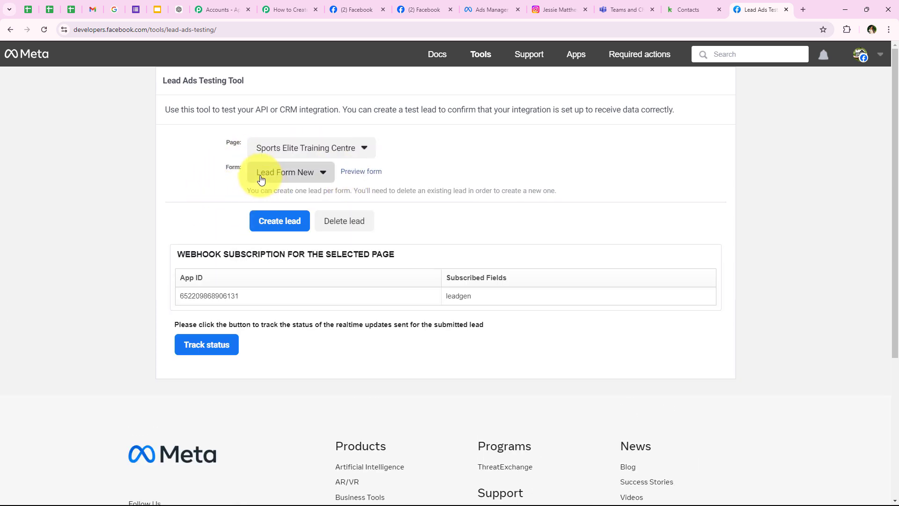
click(261, 174)
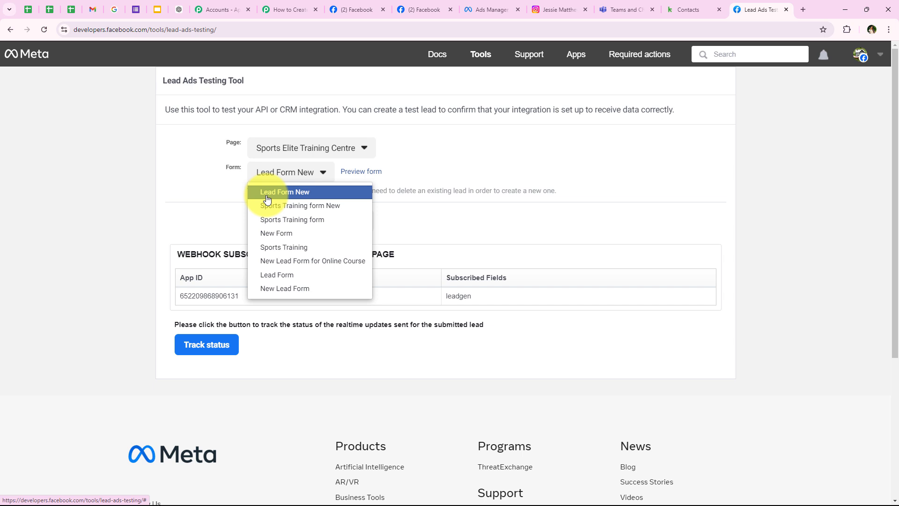
click(267, 198)
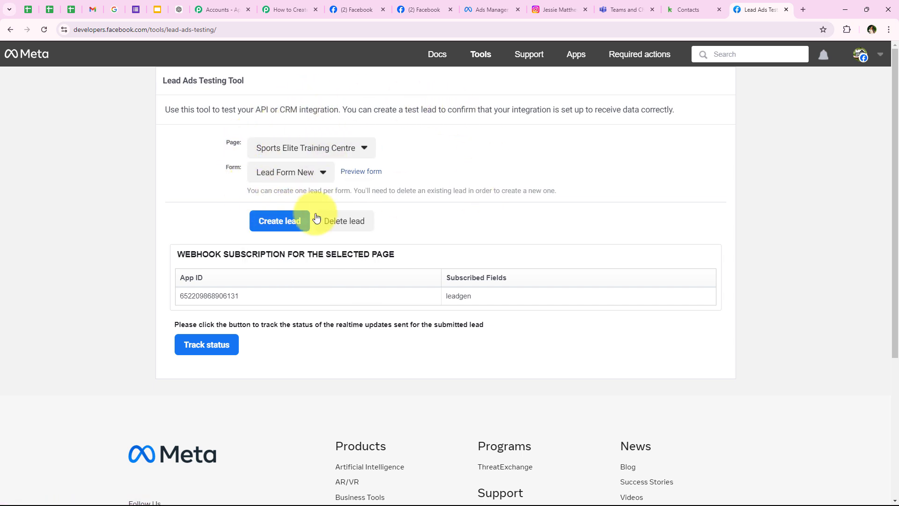
Preview the lead form, answering Personal Training for program and Sports Performance for goals.
click(356, 172)
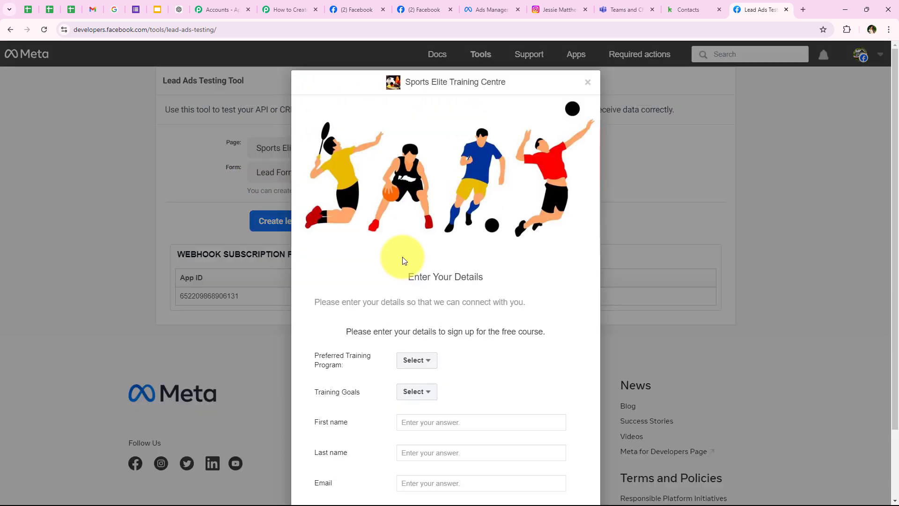
scroll(468, 256, down, 2)
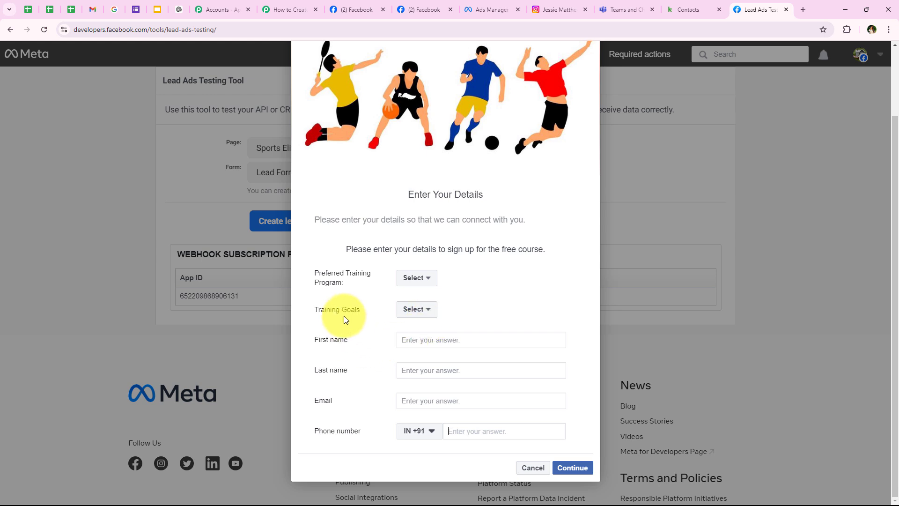
drag(311, 271, 347, 279)
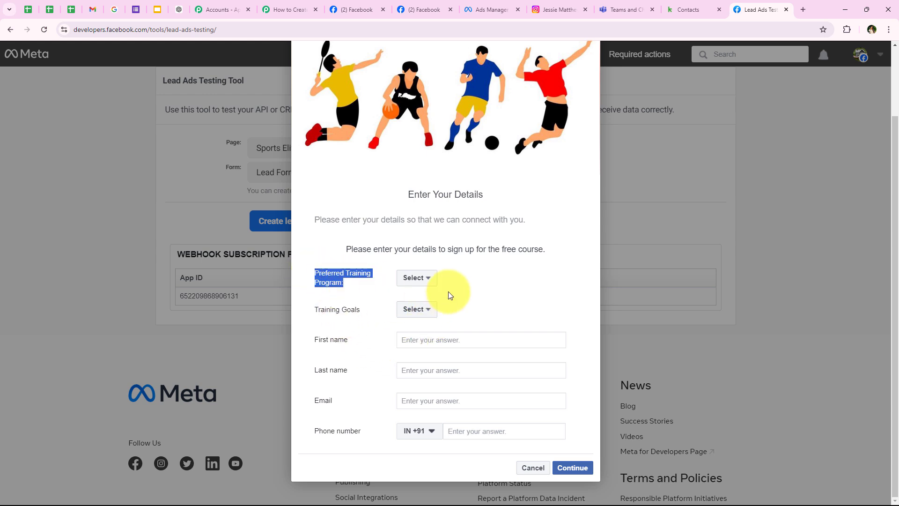
click(416, 278)
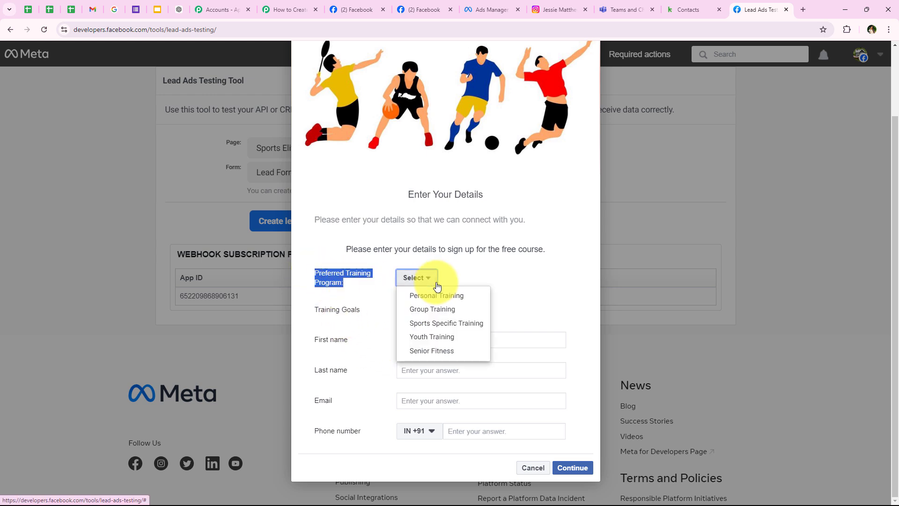
click(412, 298)
drag(310, 313, 375, 314)
click(415, 309)
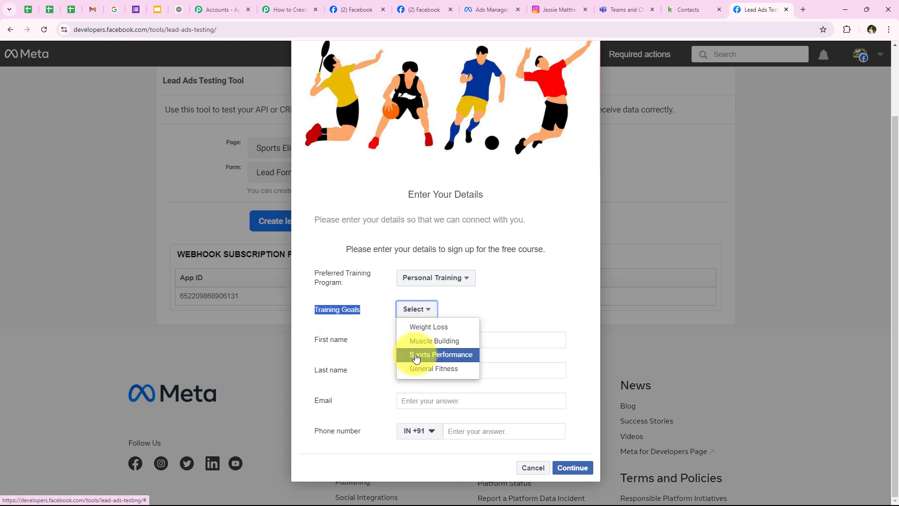
click(416, 357)
Fill in the test lead's first name, last name, email address and phone number.
drag(313, 341, 347, 342)
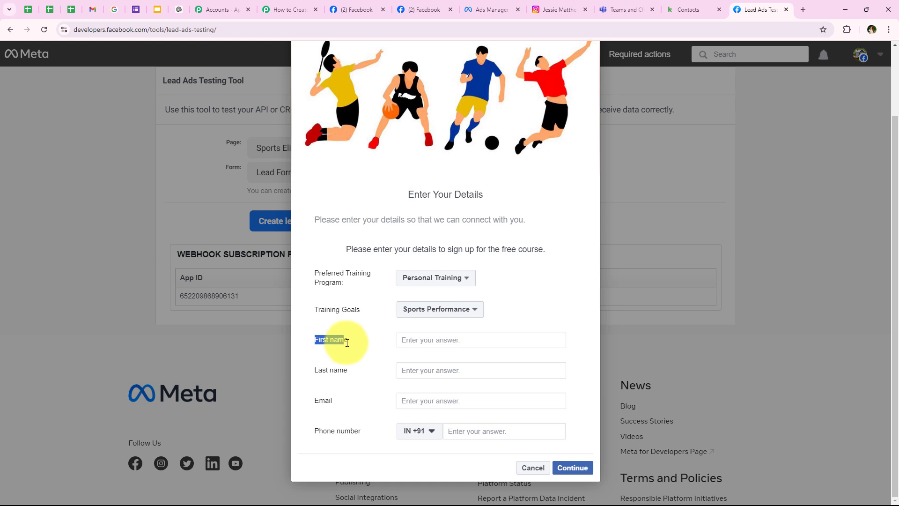
click(412, 340)
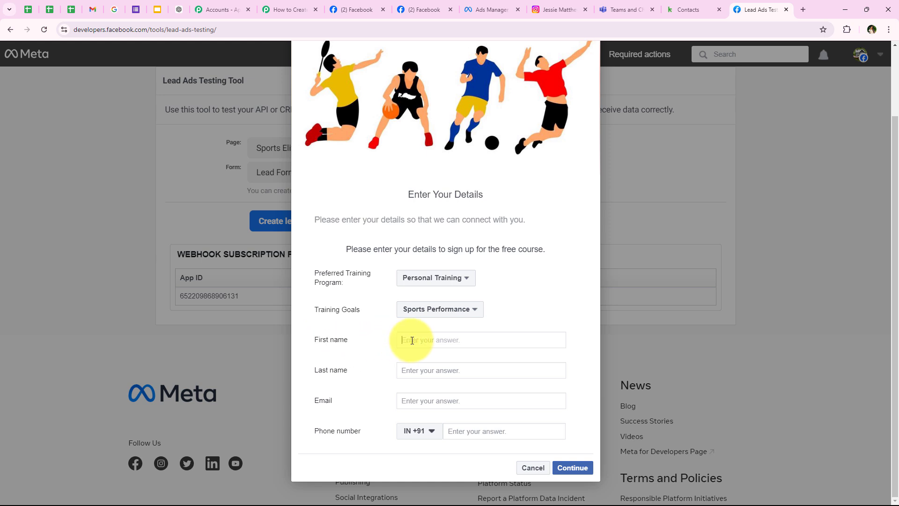
text(Dummy)
click(412, 371)
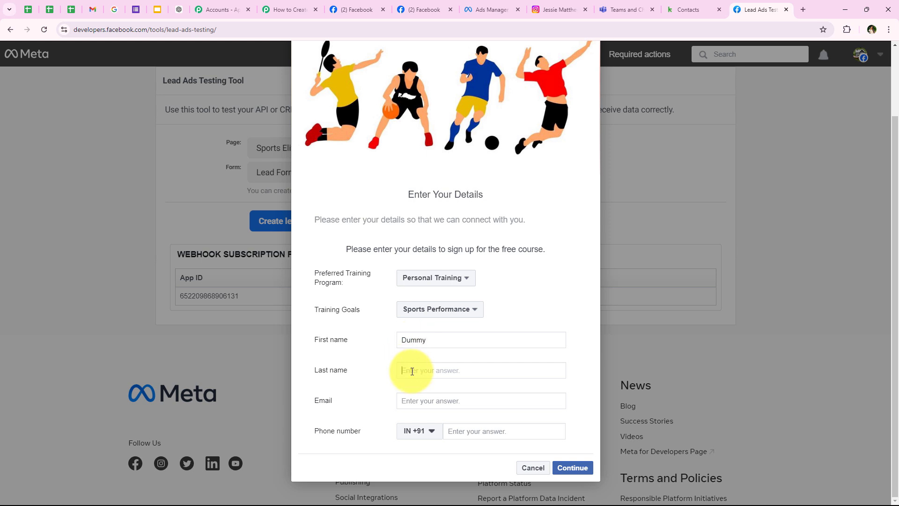
text(Lead)
click(421, 404)
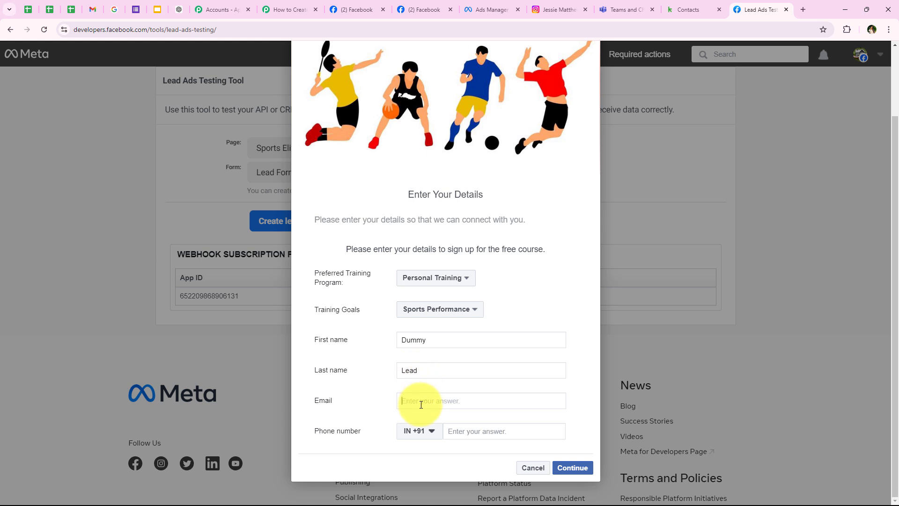
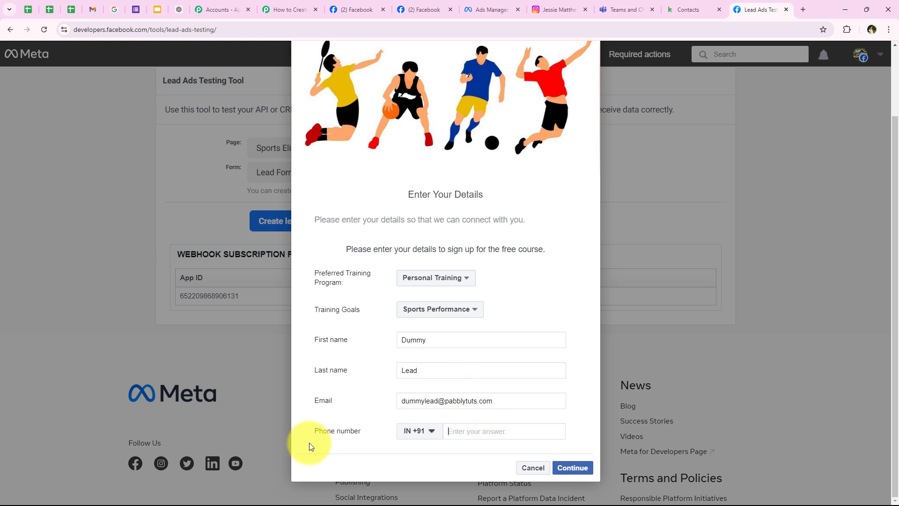
click(476, 430)
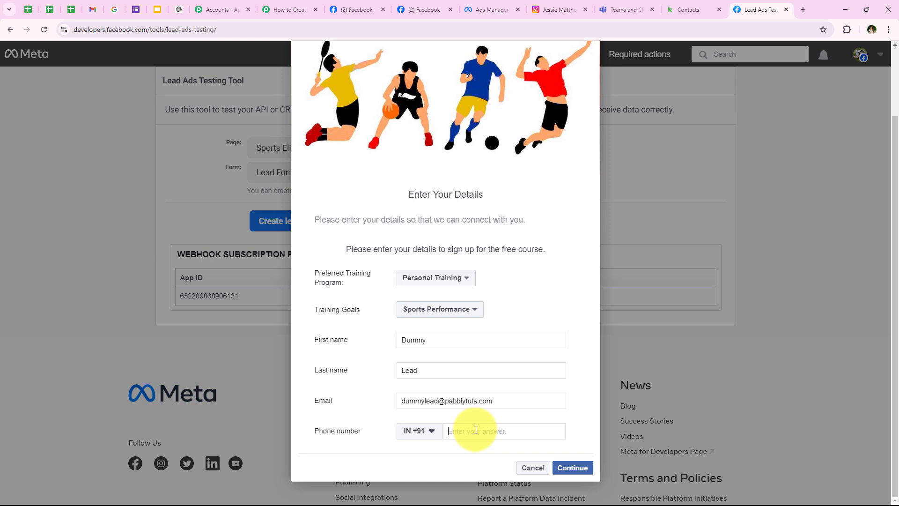
Continue, submit the test lead, close the form and return to the Pabbly workflow.
click(577, 467)
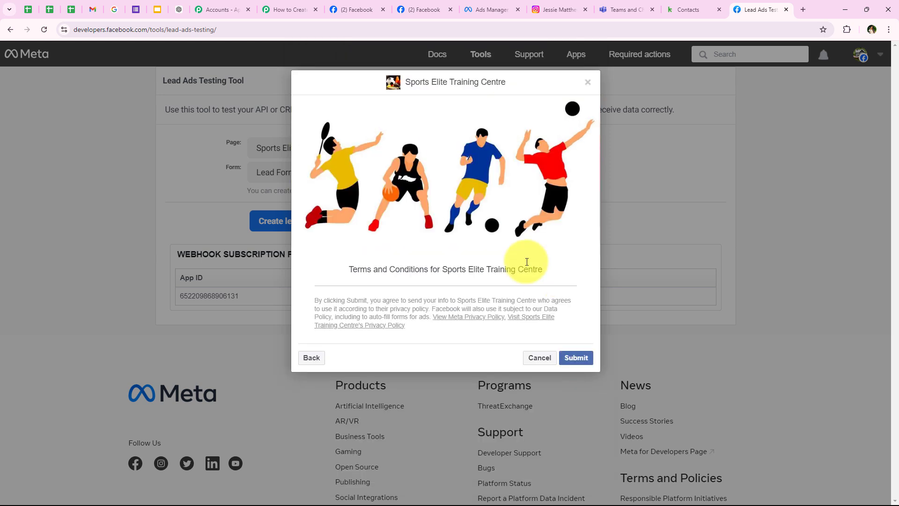
click(576, 360)
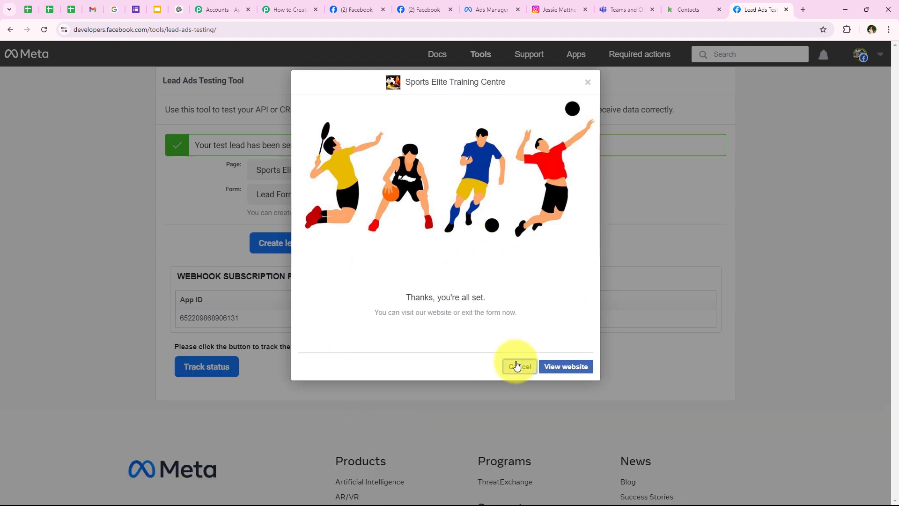
click(517, 365)
drag(195, 145, 300, 146)
click(179, 243)
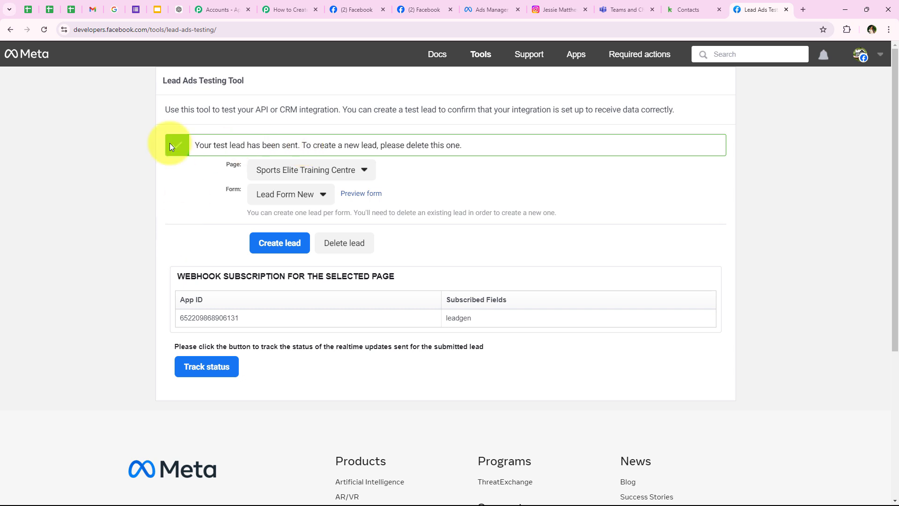
drag(161, 80, 252, 101)
click(417, 226)
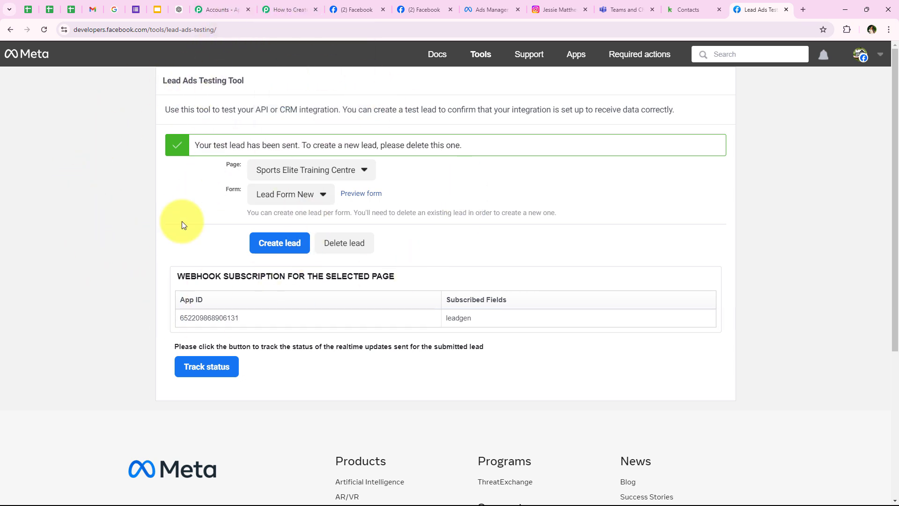
click(289, 3)
scroll(290, 179, down, 5)
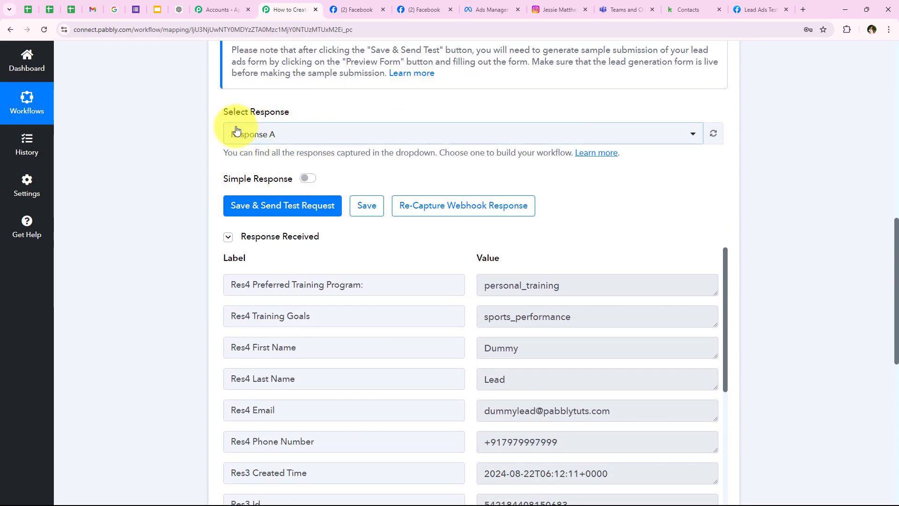
scroll(263, 172, down, 1)
scroll(263, 172, down, 3)
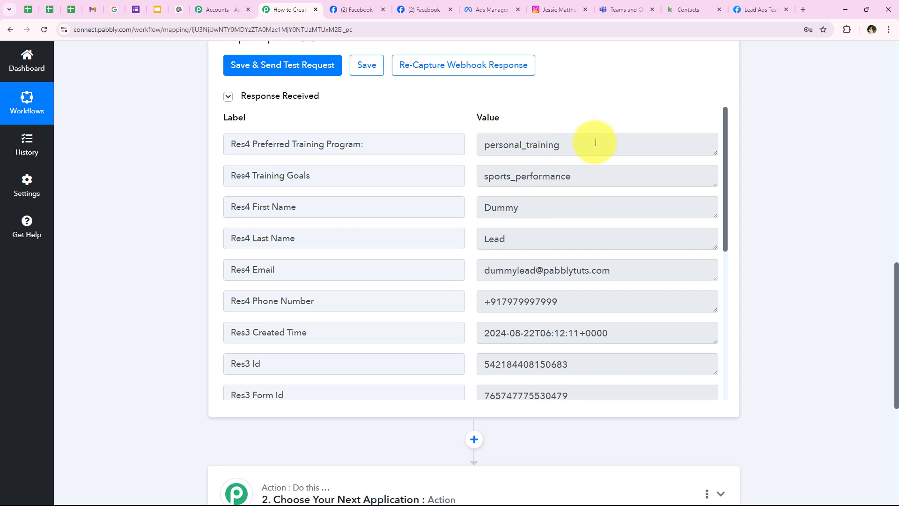
drag(595, 142, 475, 152)
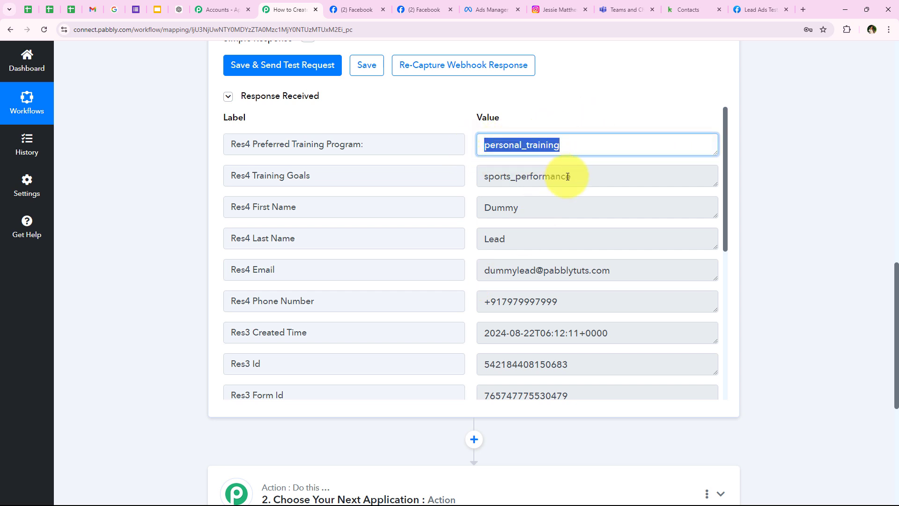
drag(568, 177, 375, 178)
drag(518, 209, 444, 215)
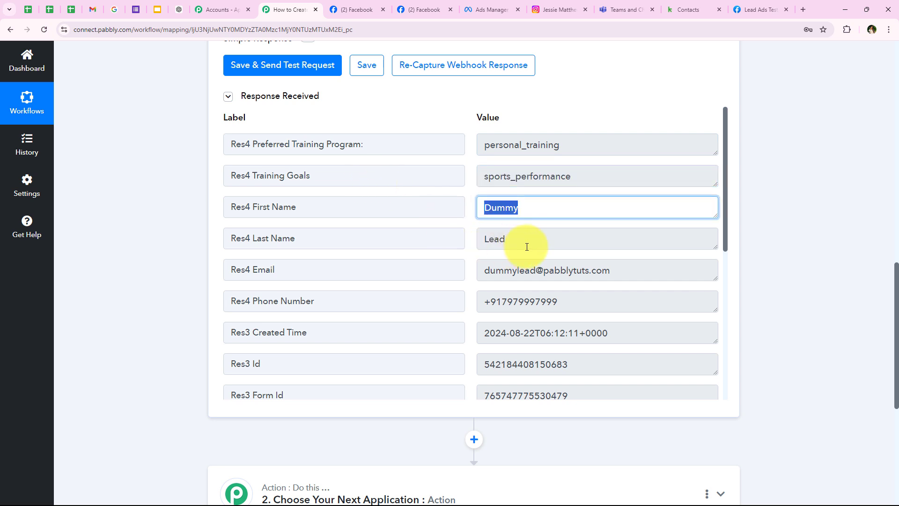
drag(527, 246, 433, 244)
drag(636, 271, 466, 295)
click(582, 298)
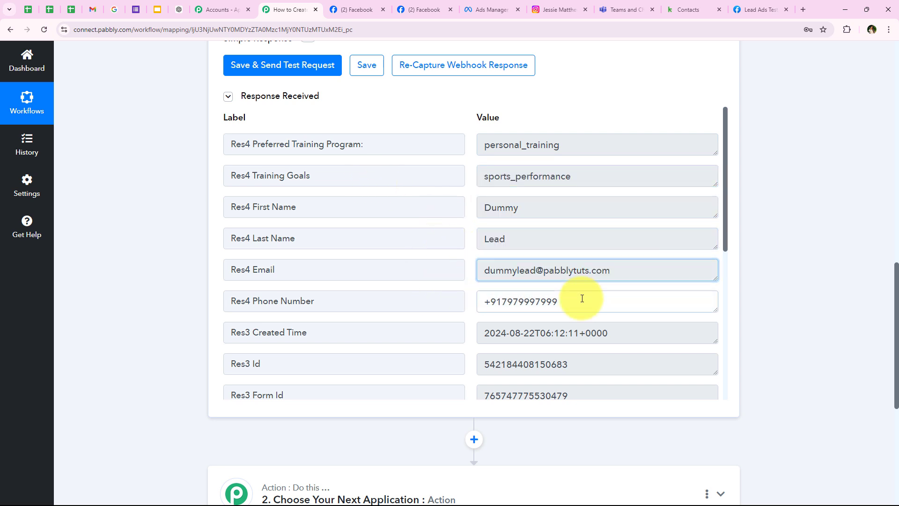
click(450, 302)
click(623, 298)
click(274, 161)
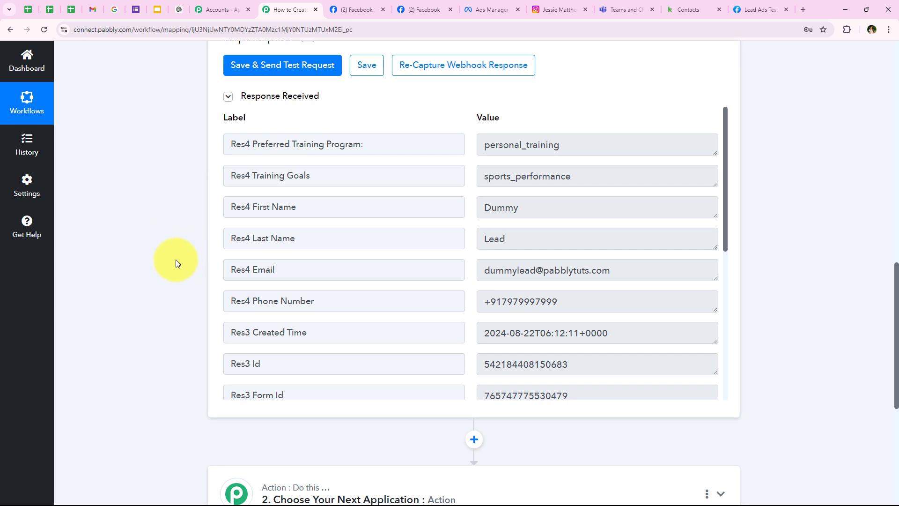
scroll(181, 209, up, 5)
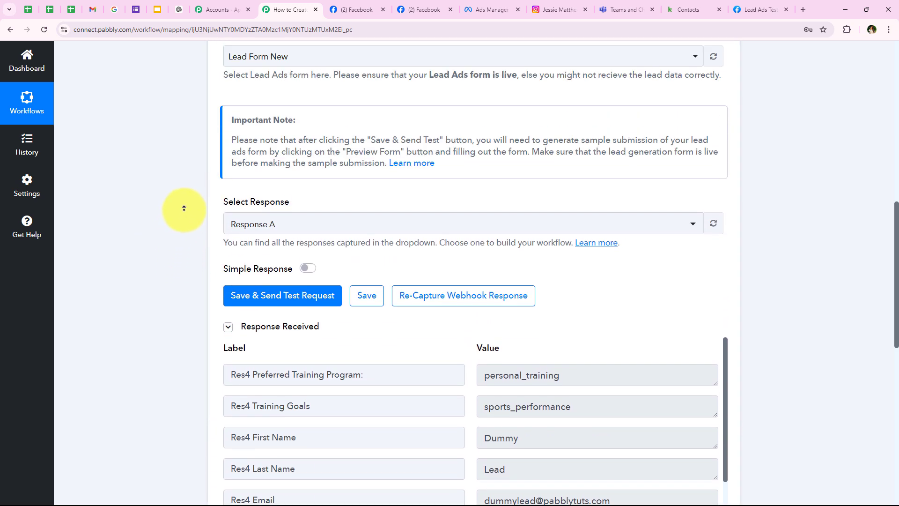
scroll(184, 208, up, 10)
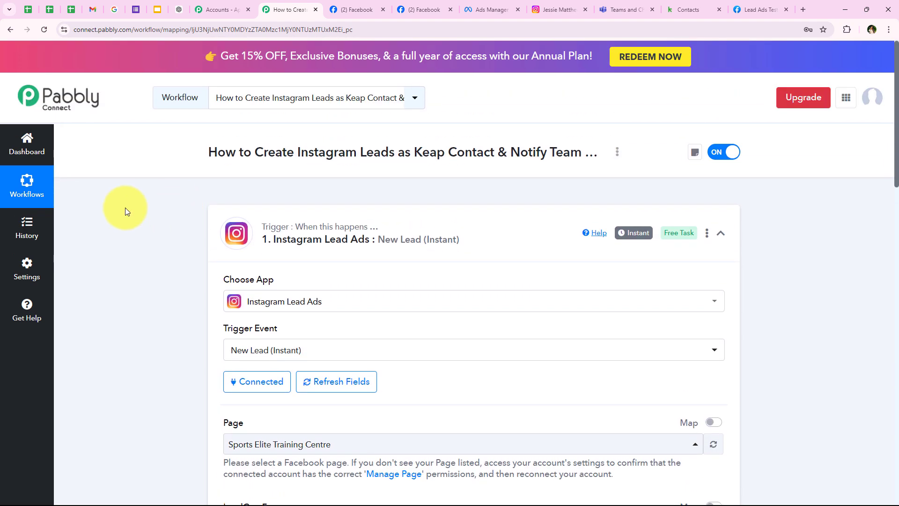
Collapse the Instagram trigger and pick Infusionsoft by Keap, searched as 'kea', for step 2.
click(333, 210)
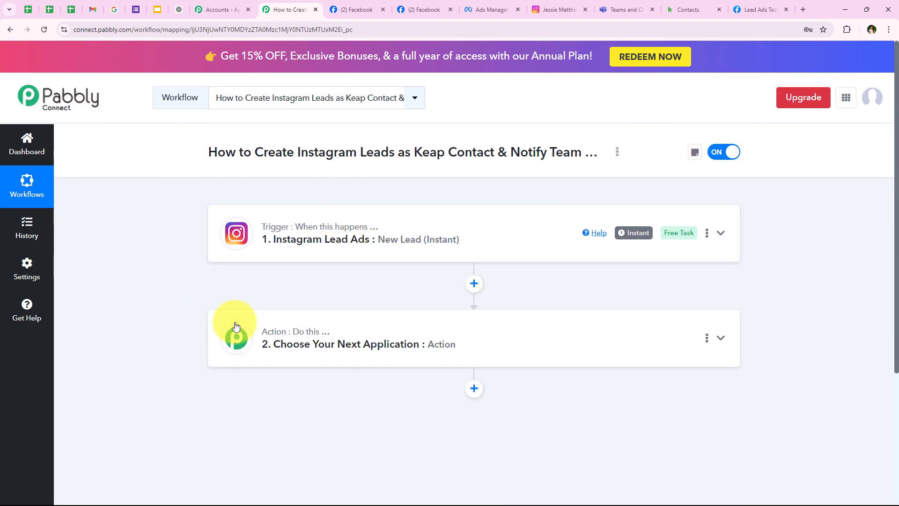
click(237, 334)
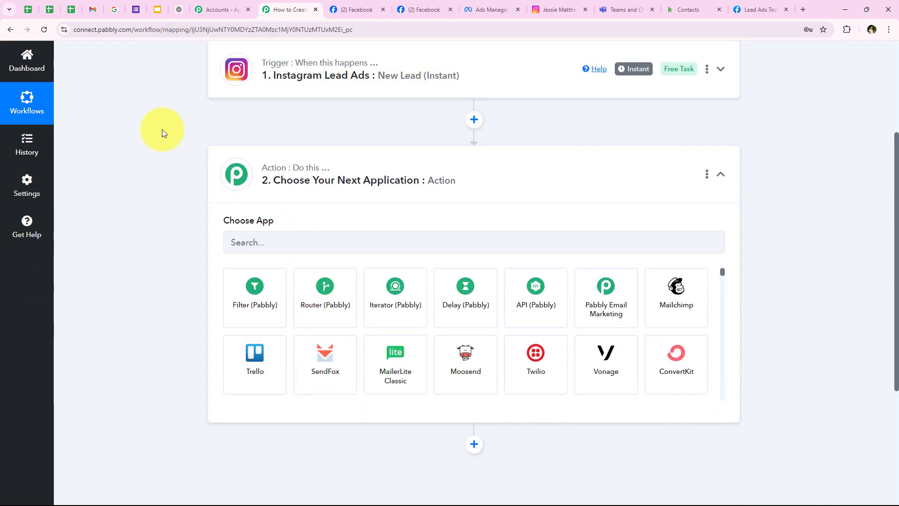
click(252, 247)
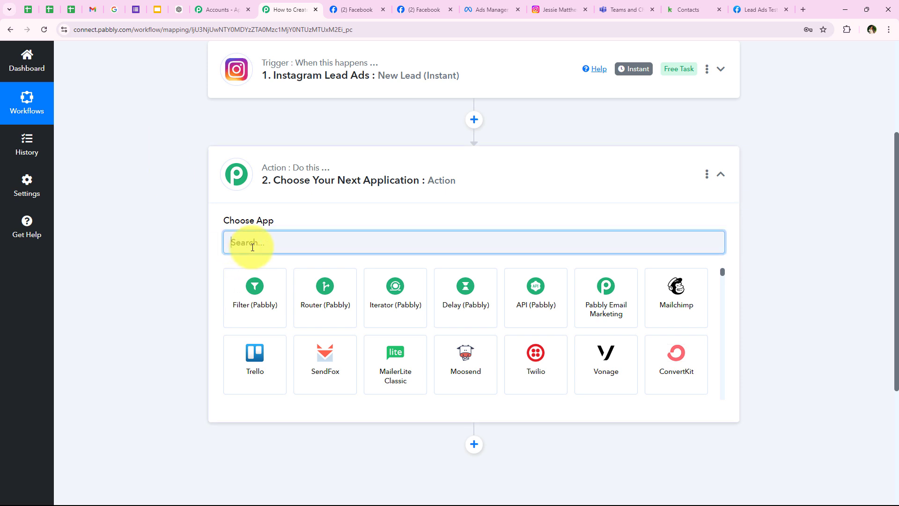
text(keap)
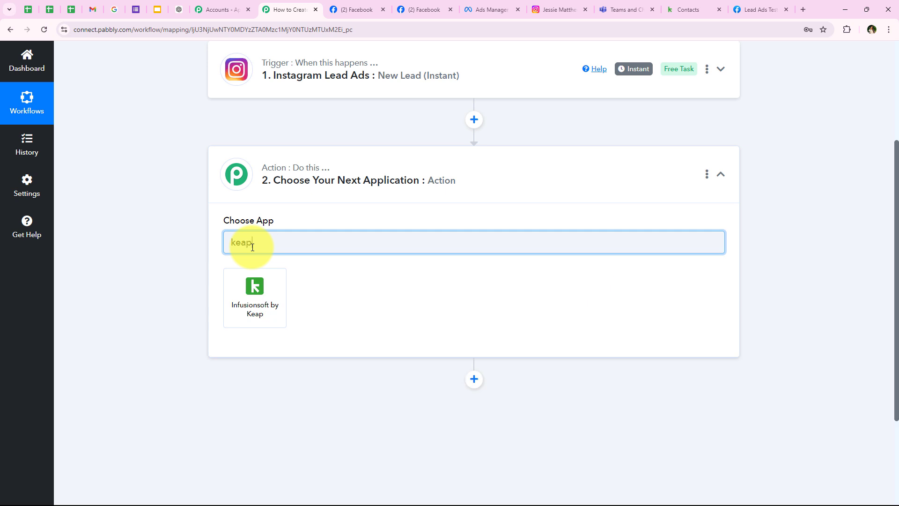
click(248, 300)
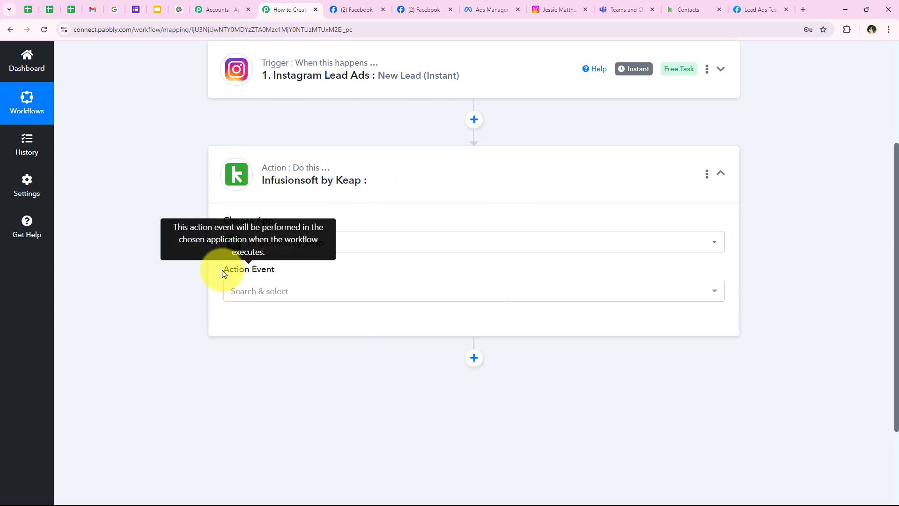
drag(223, 269, 254, 272)
Set the Keap action event to Create/Update Contact and authorise a new Keap connection.
click(283, 295)
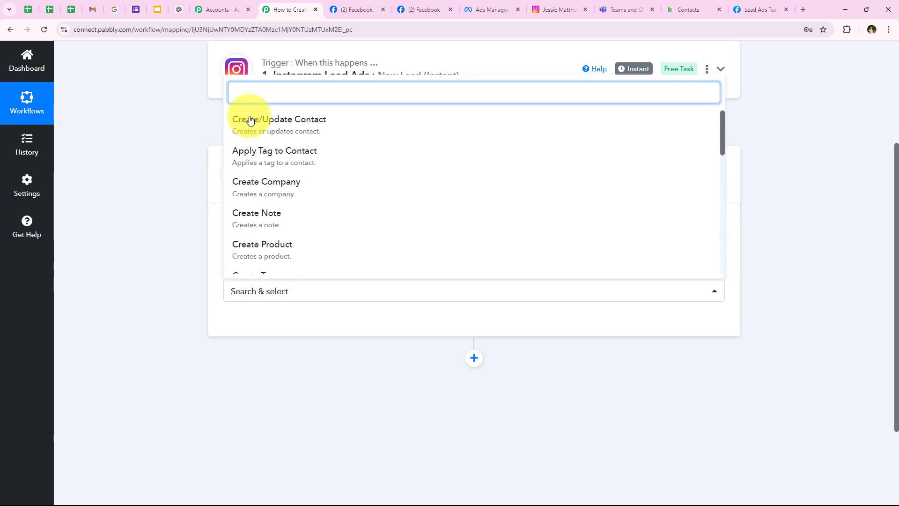
click(291, 127)
click(242, 328)
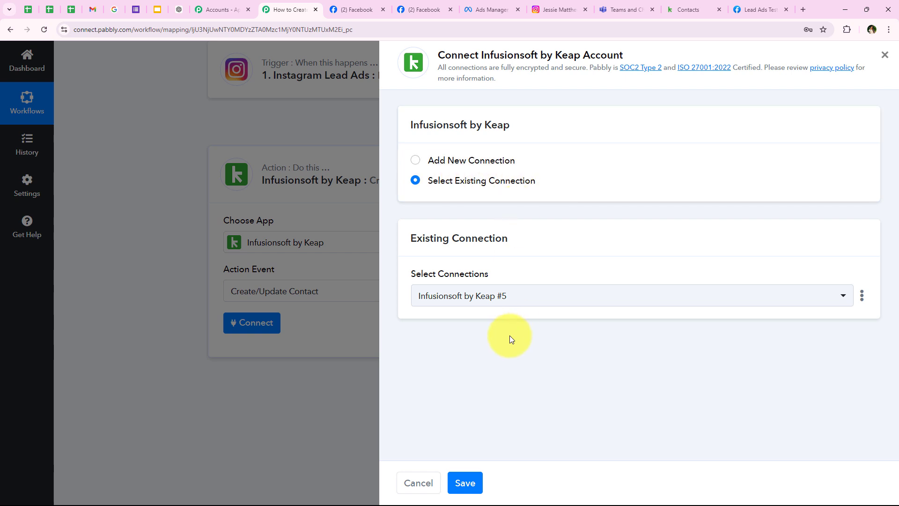
click(459, 160)
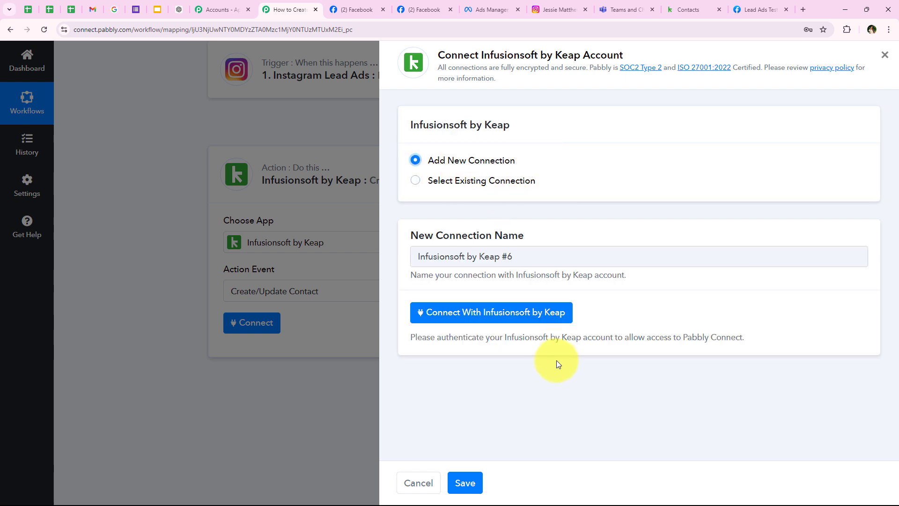
click(448, 323)
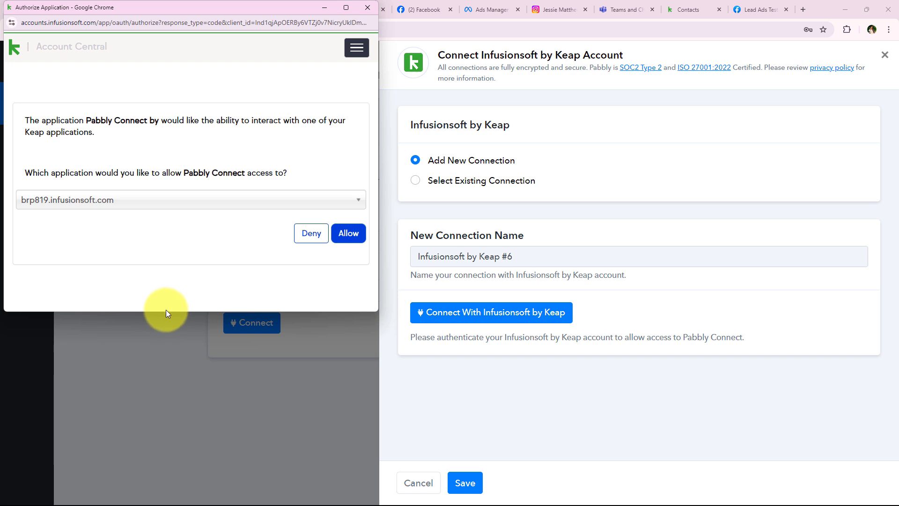
drag(166, 311, 161, 371)
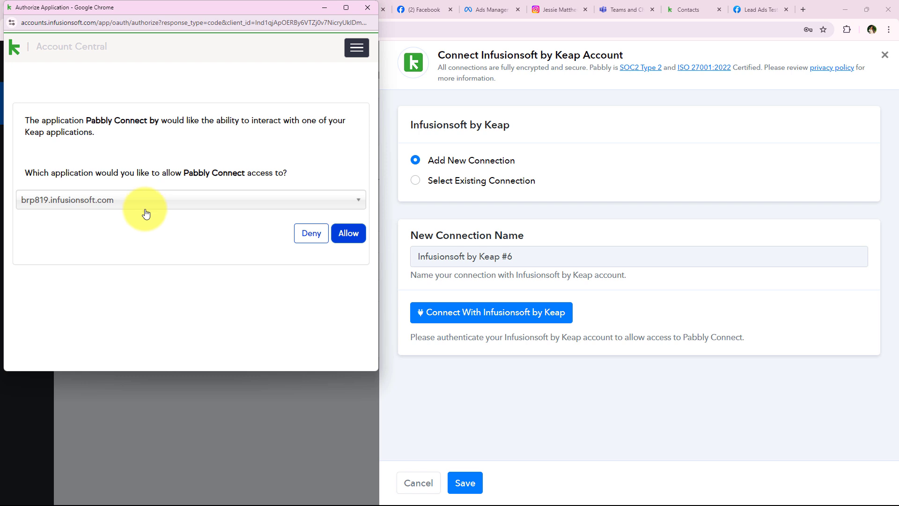
click(355, 234)
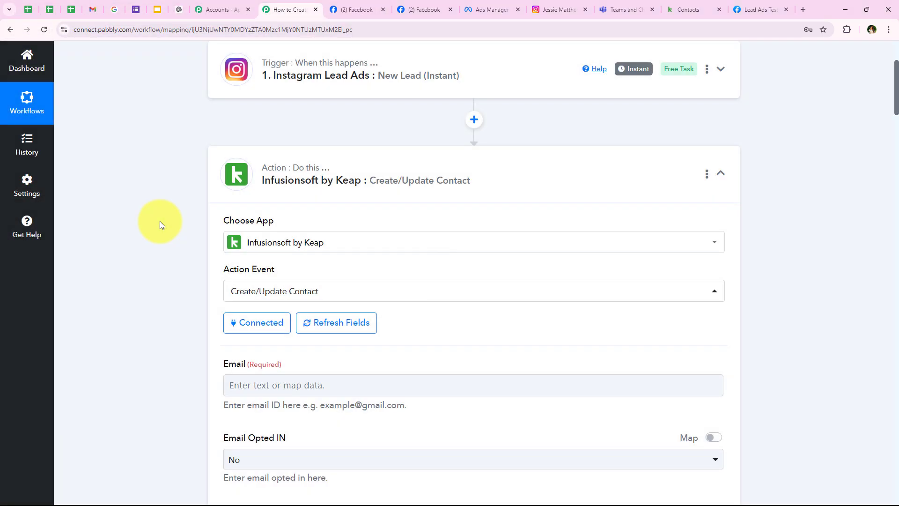
Browse the Instagram Lead Ads: New Lead (Instant) fields under Email without mapping any.
scroll(160, 224, down, 2)
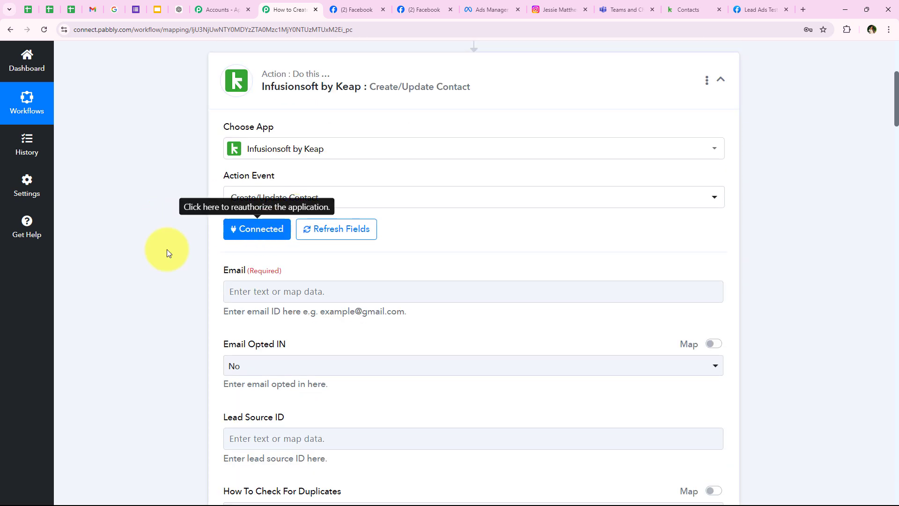
scroll(173, 291, down, 1)
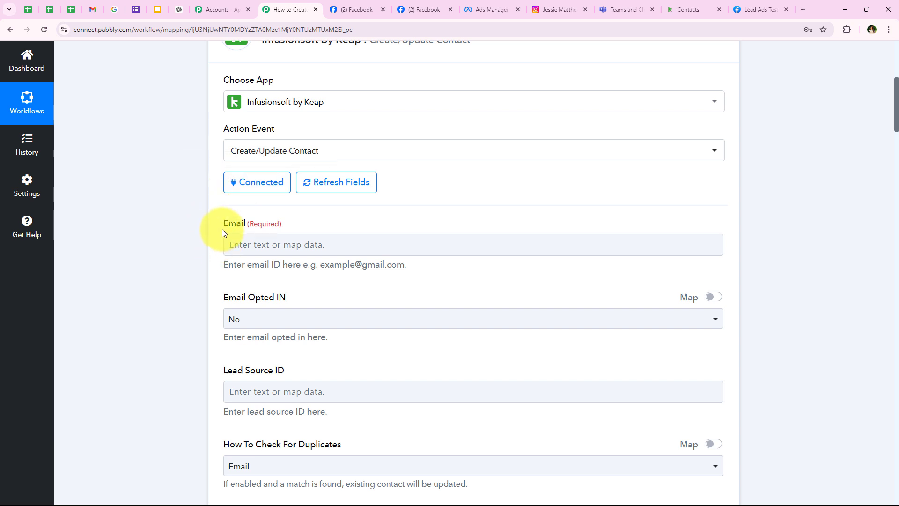
click(206, 258)
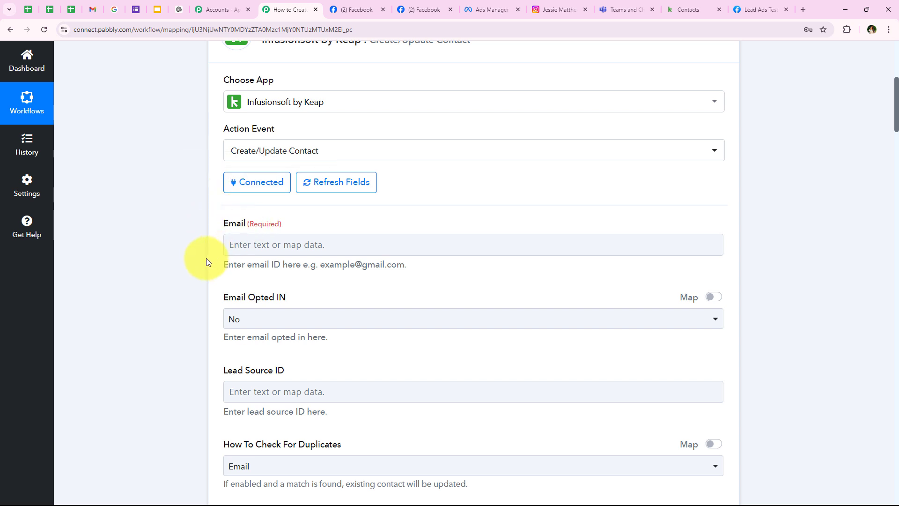
click(299, 242)
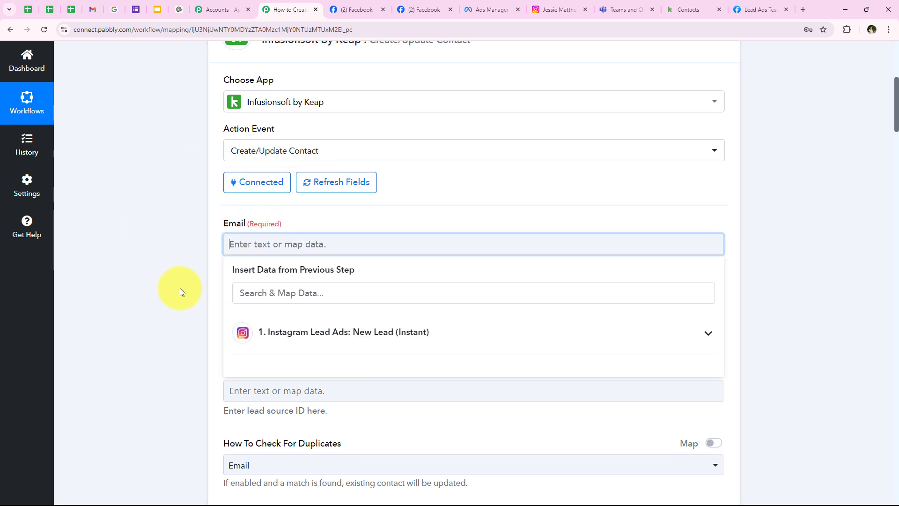
scroll(179, 288, down, 2)
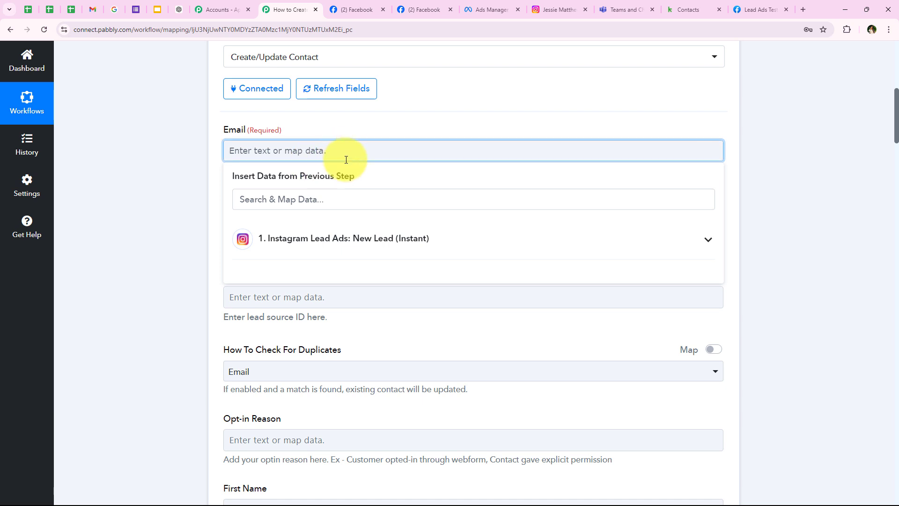
click(280, 251)
click(407, 239)
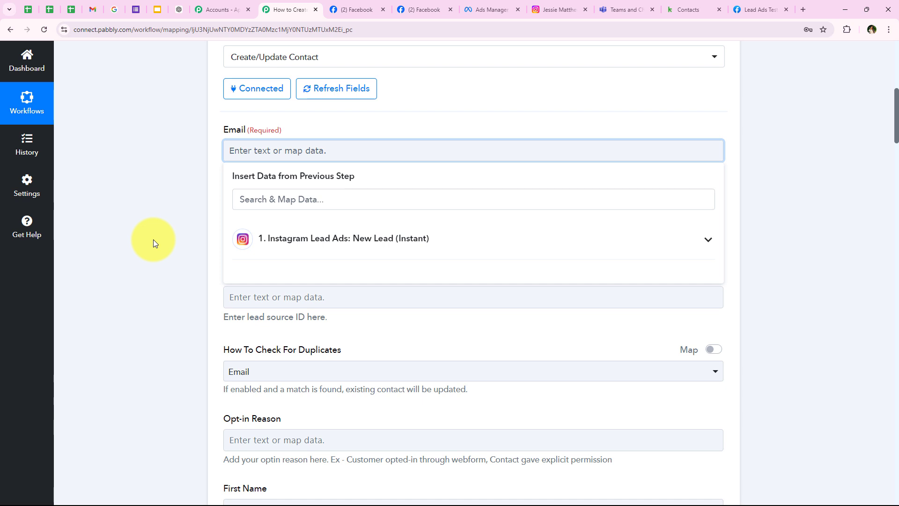
click(198, 142)
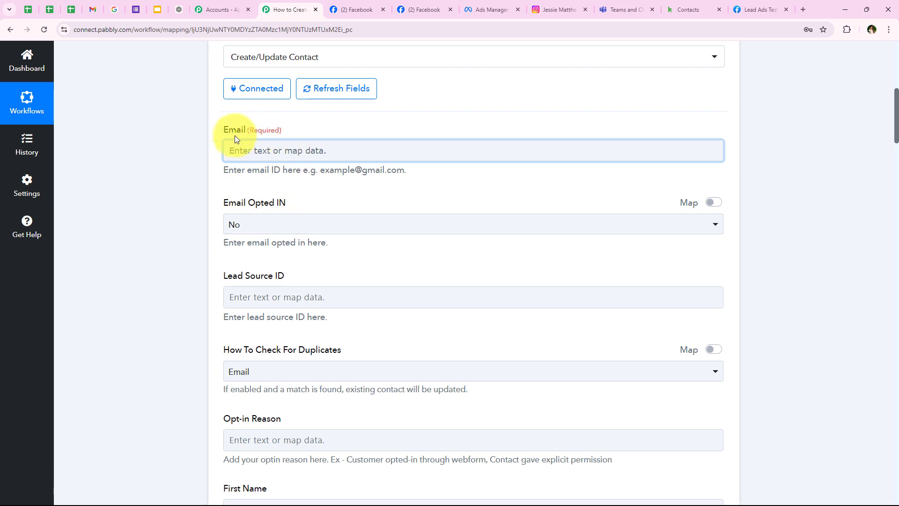
Replace the typed address in Email with the Instagram lead's mapped email.
click(254, 155)
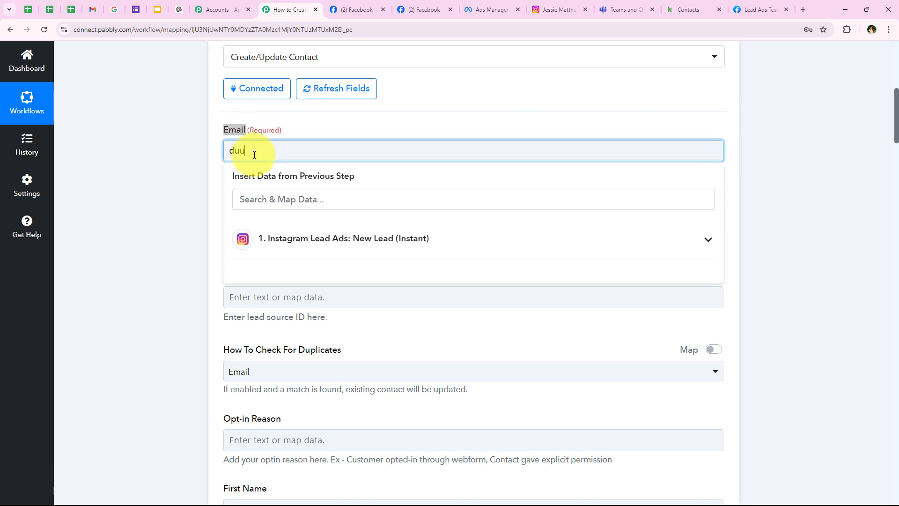
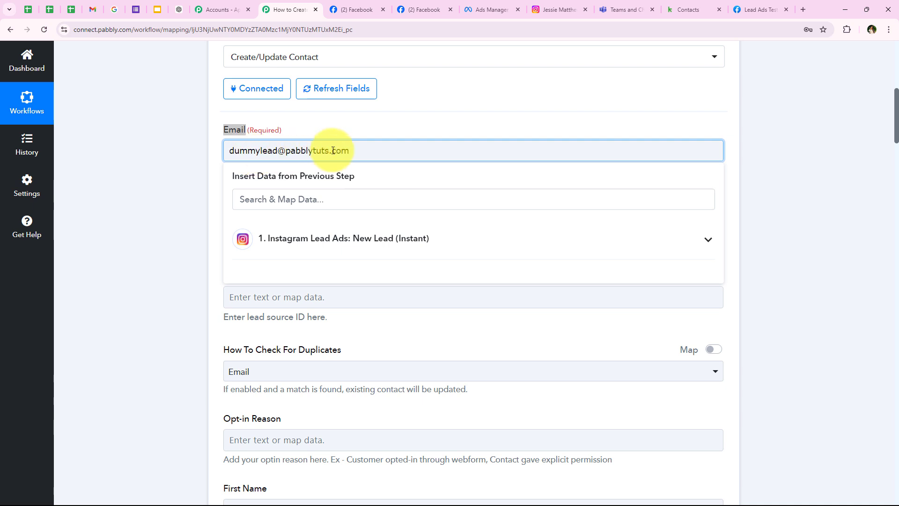
drag(367, 149, 171, 180)
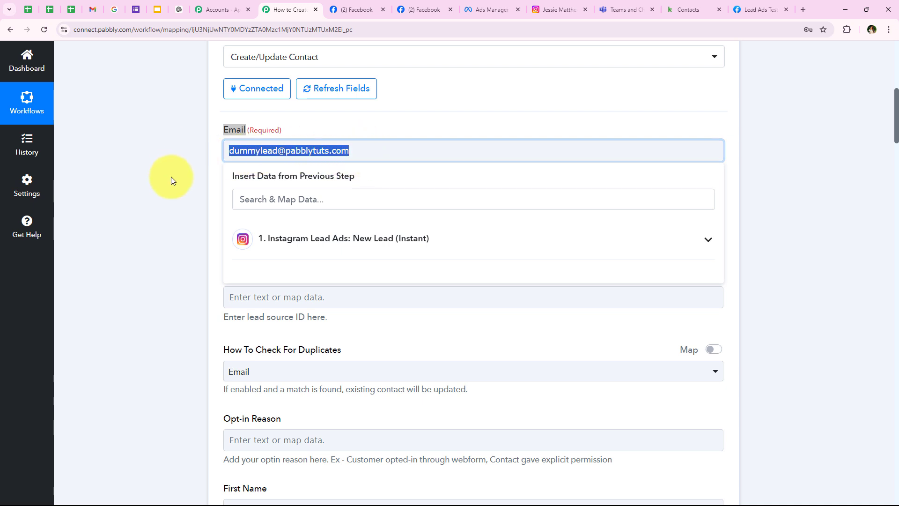
click(170, 181)
triple_click(269, 151)
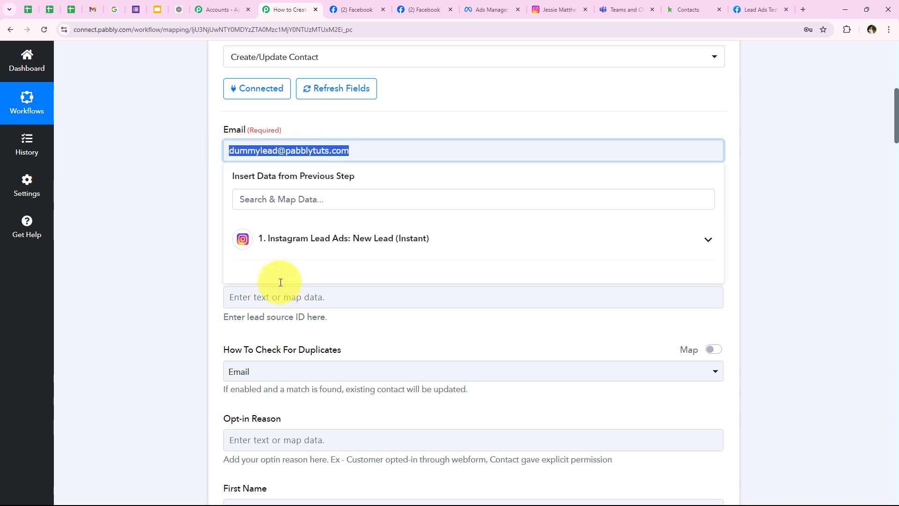
click(271, 239)
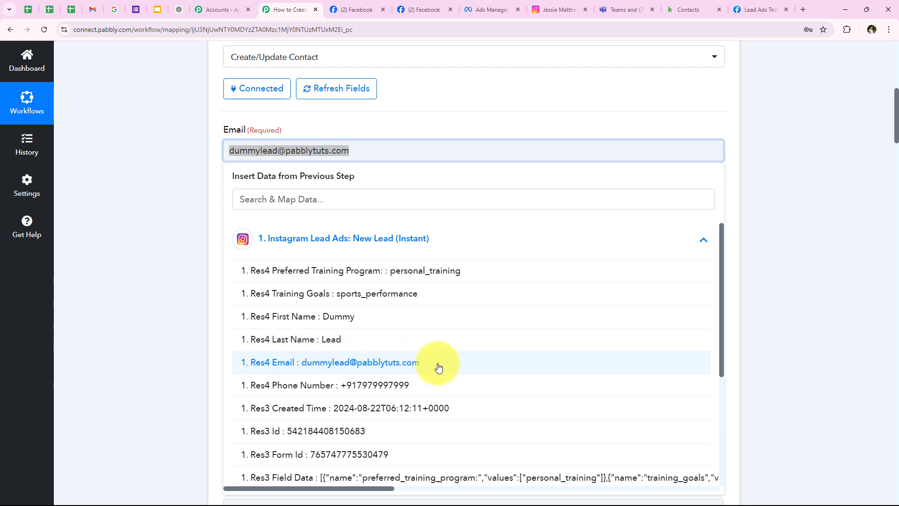
click(150, 168)
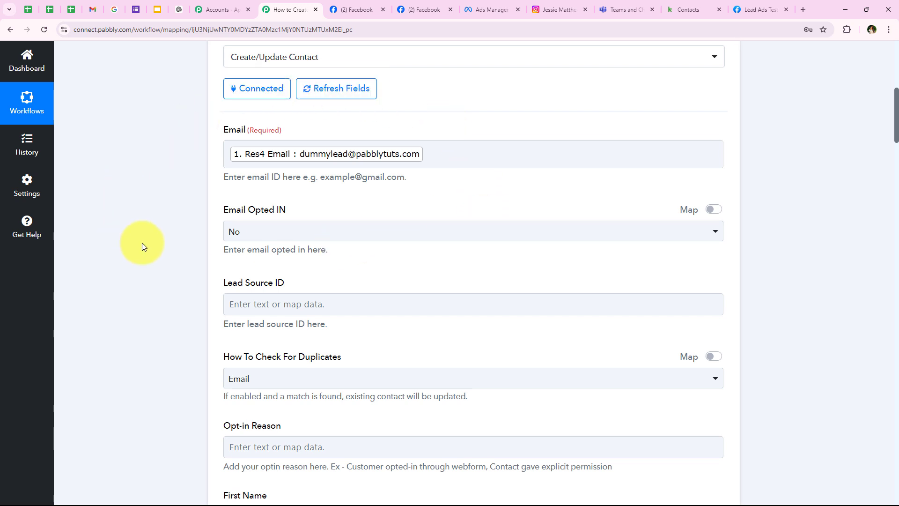
Keep Email Opted IN at No and leave Lead Source ID unmapped.
scroll(142, 243, up, 1)
scroll(143, 243, down, 1)
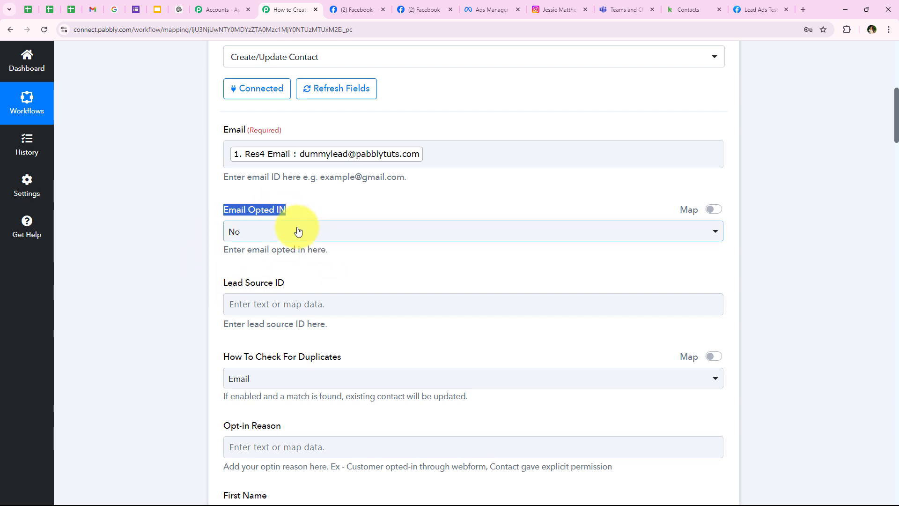
click(255, 231)
click(242, 281)
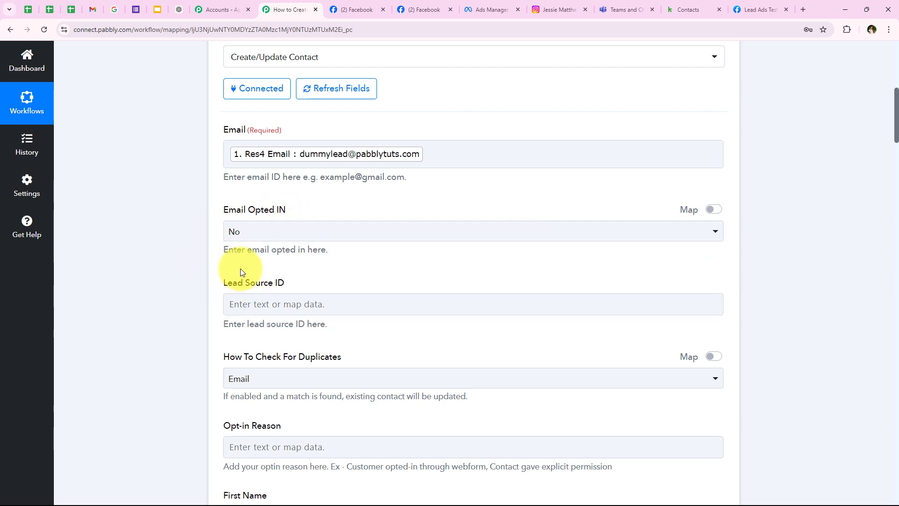
click(242, 231)
click(184, 280)
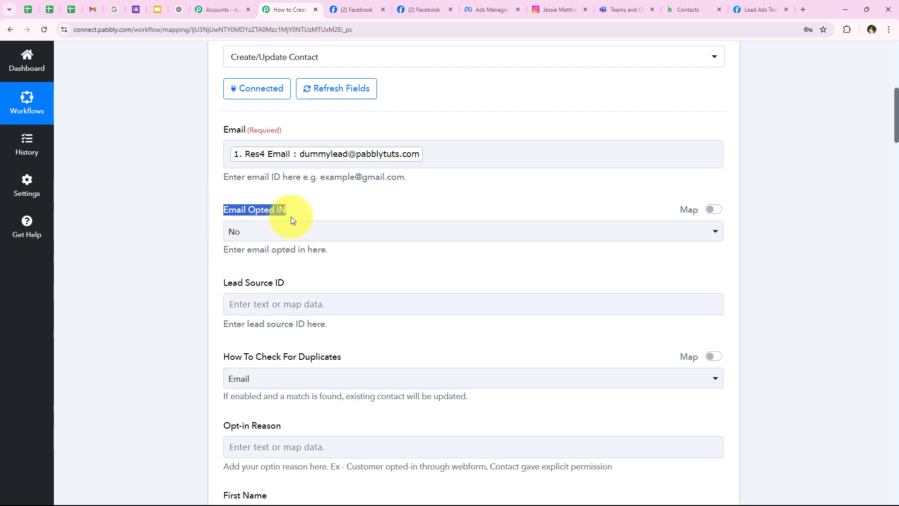
click(167, 284)
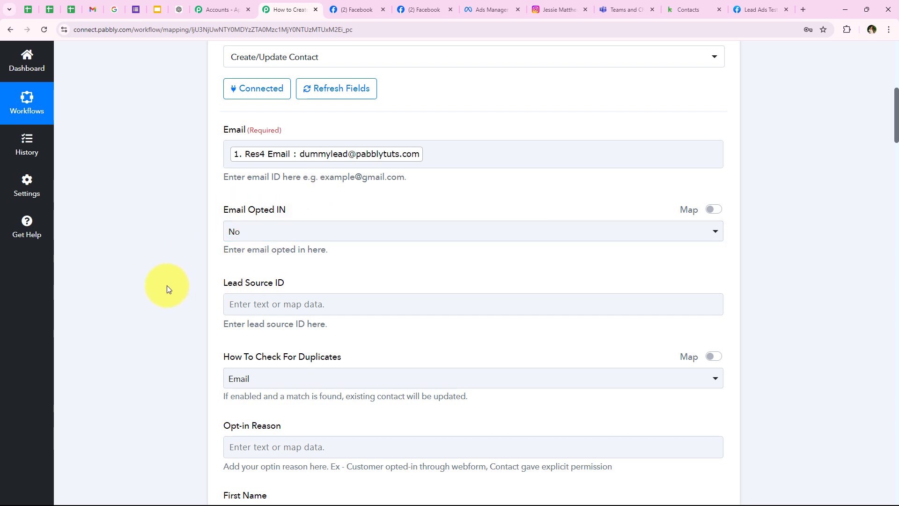
scroll(166, 285, down, 2)
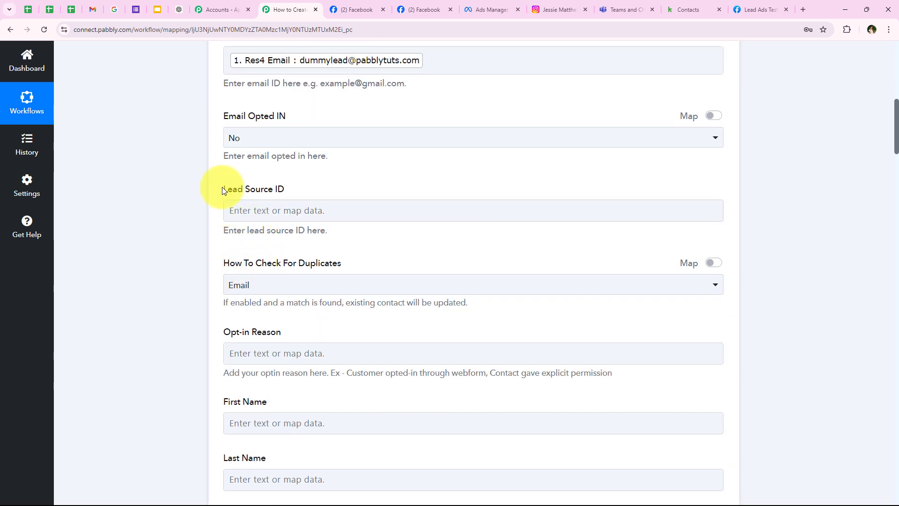
click(280, 238)
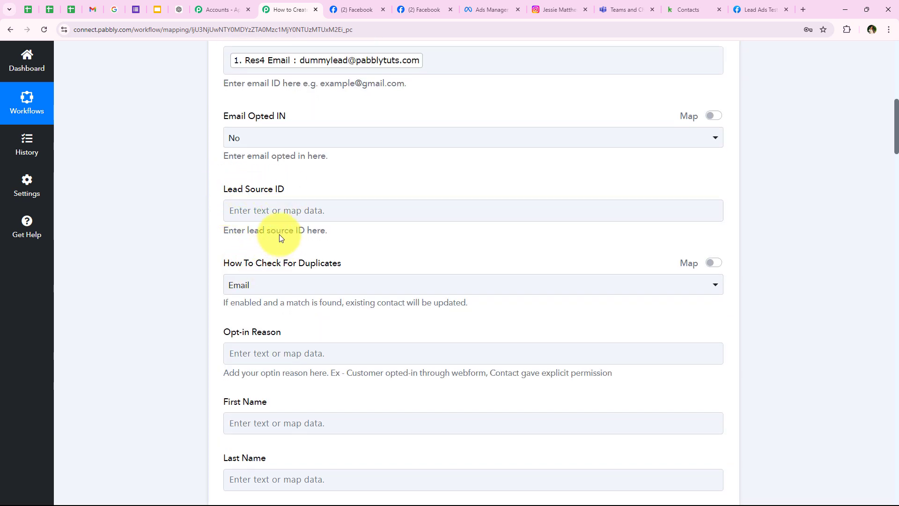
click(284, 213)
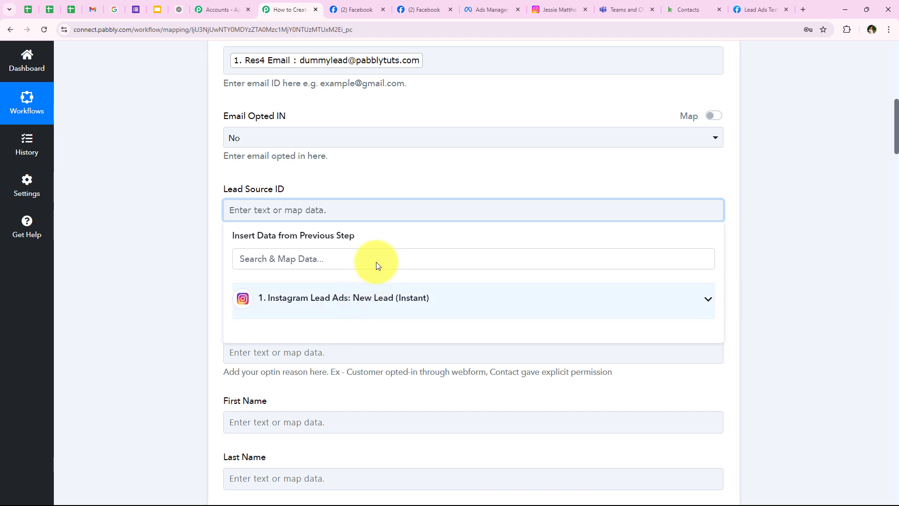
click(119, 220)
Keep duplicate checking by Email and leave Opt-in Reason unmapped.
scroll(122, 236, down, 1)
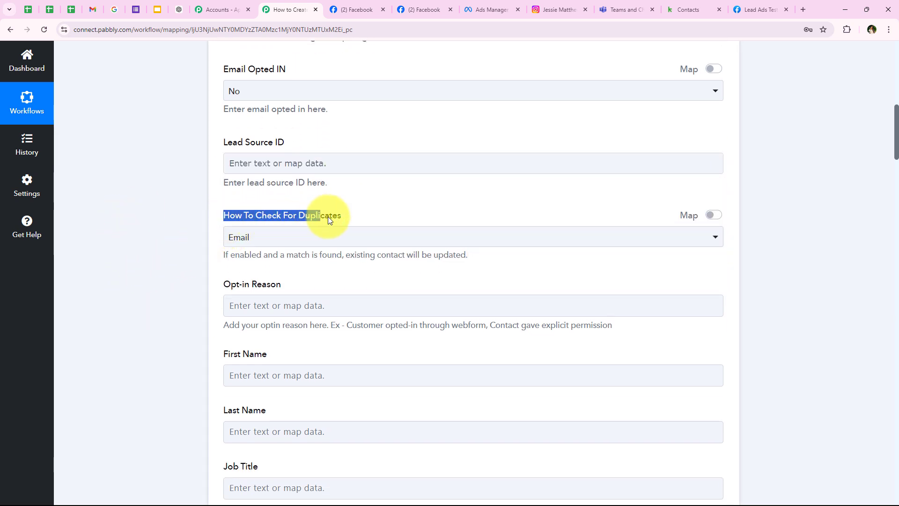
click(339, 235)
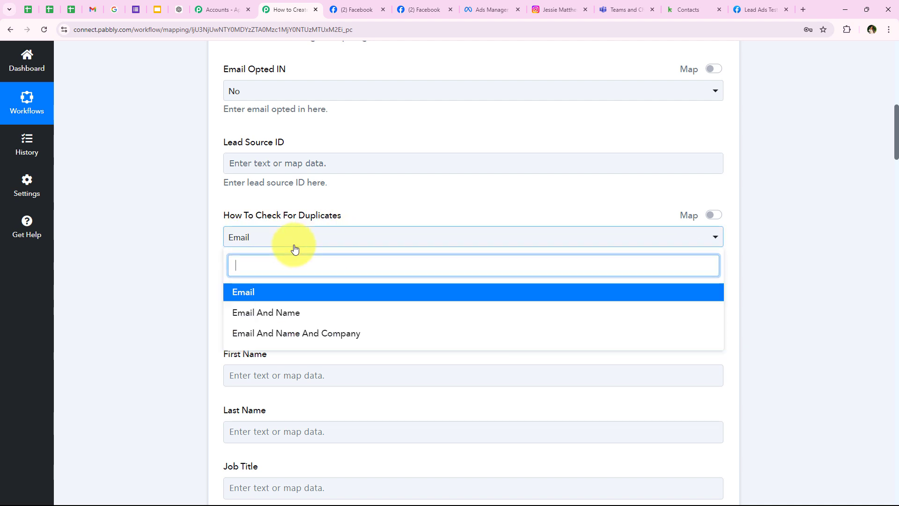
click(276, 292)
scroll(179, 280, down, 1)
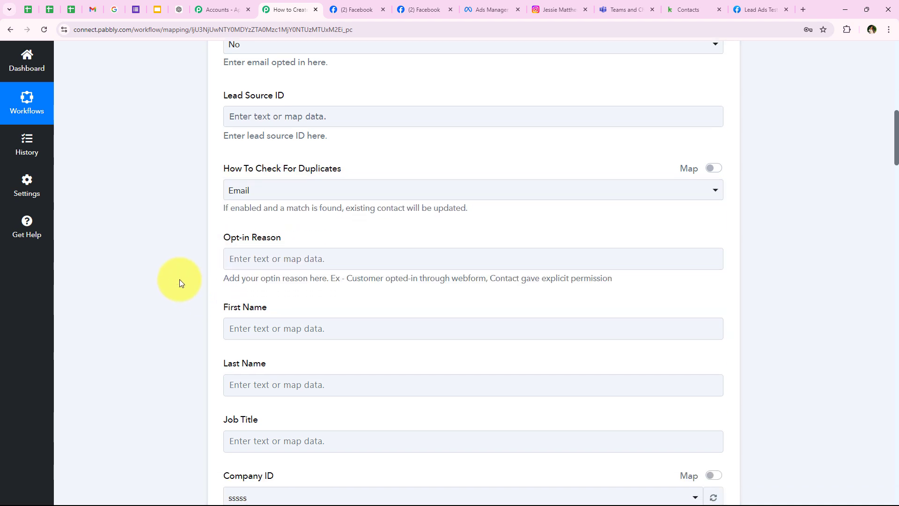
drag(224, 237, 289, 236)
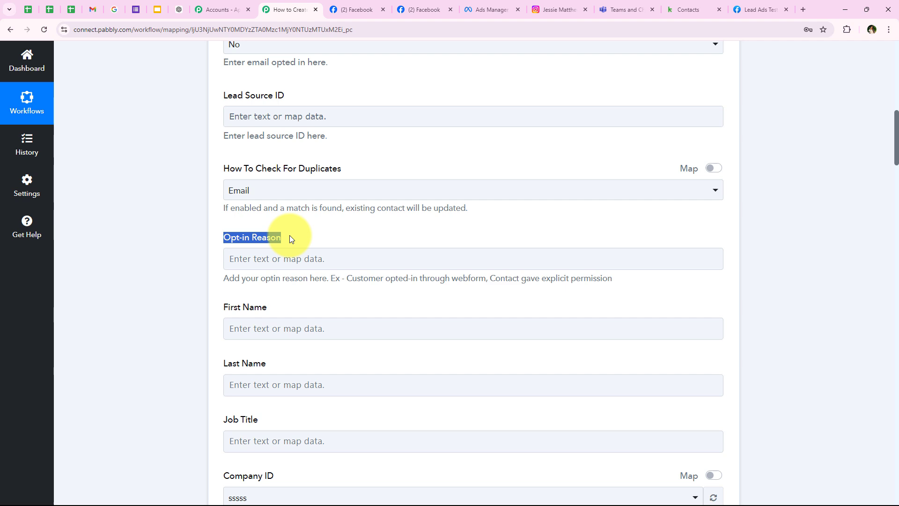
click(225, 255)
click(212, 242)
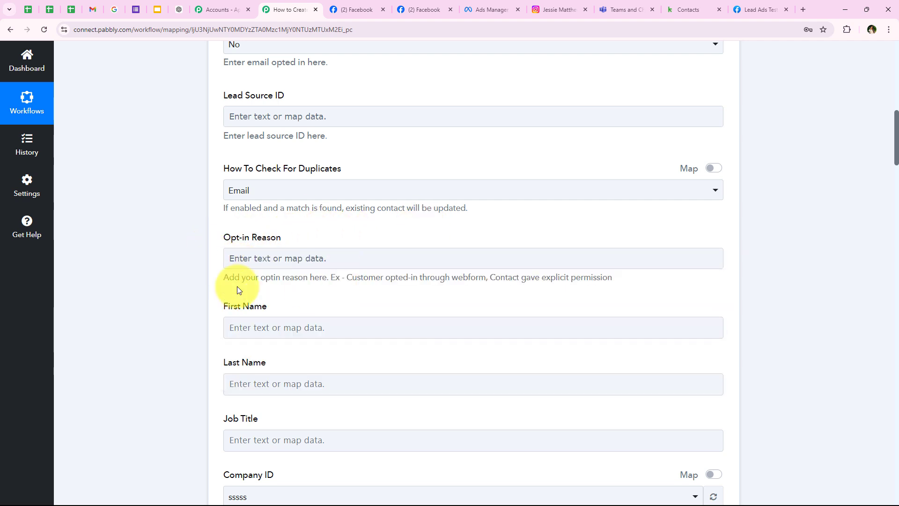
scroll(237, 286, down, 3)
Map the lead's first and last name into First Name and Last Name.
click(248, 192)
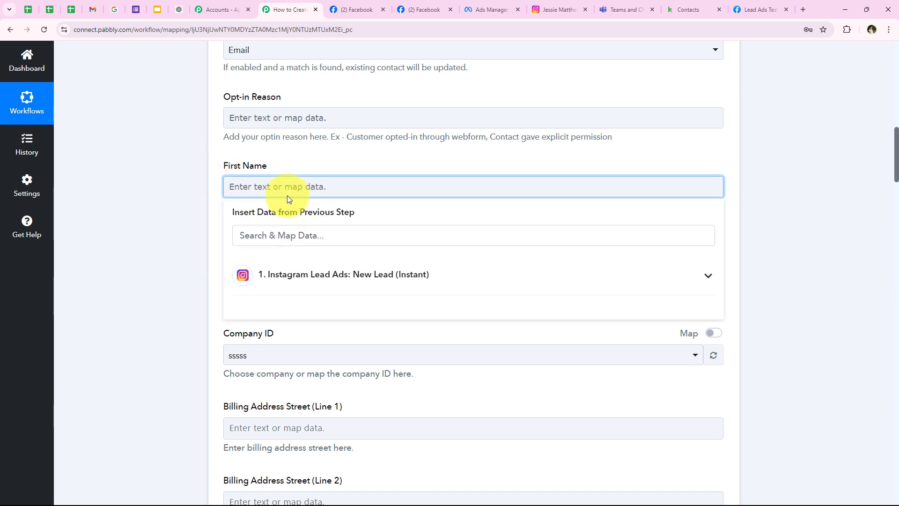
click(287, 228)
text(firs)
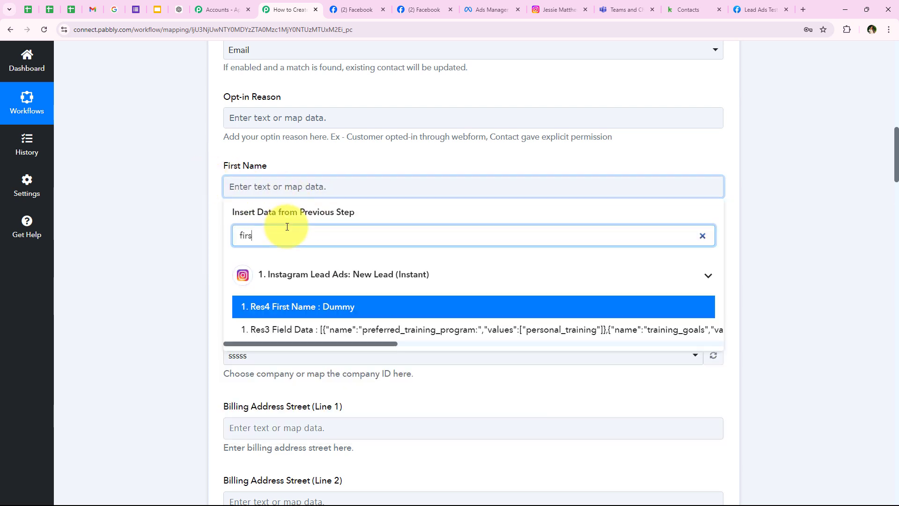
click(303, 306)
click(238, 243)
click(276, 299)
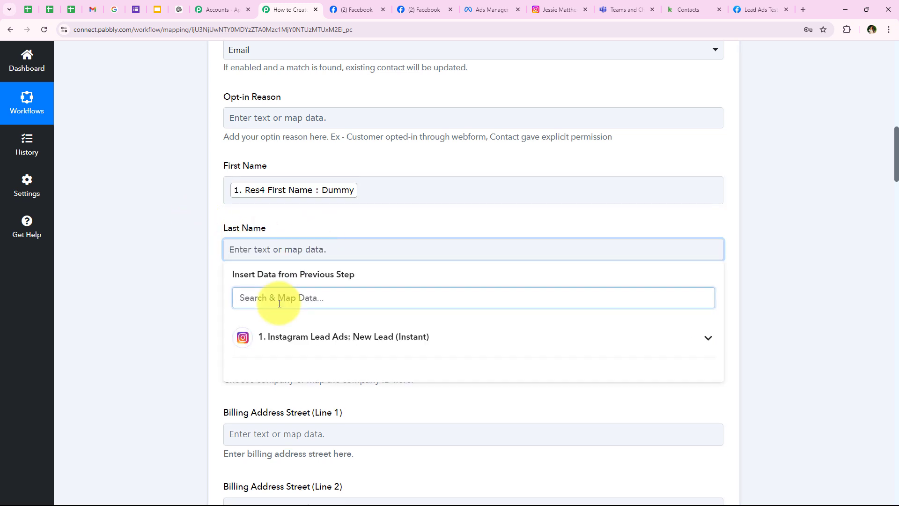
text(last)
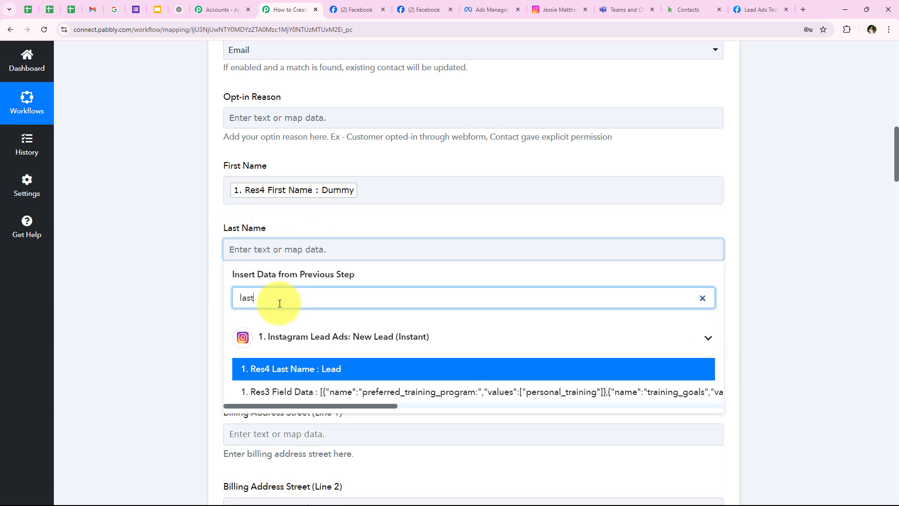
click(326, 373)
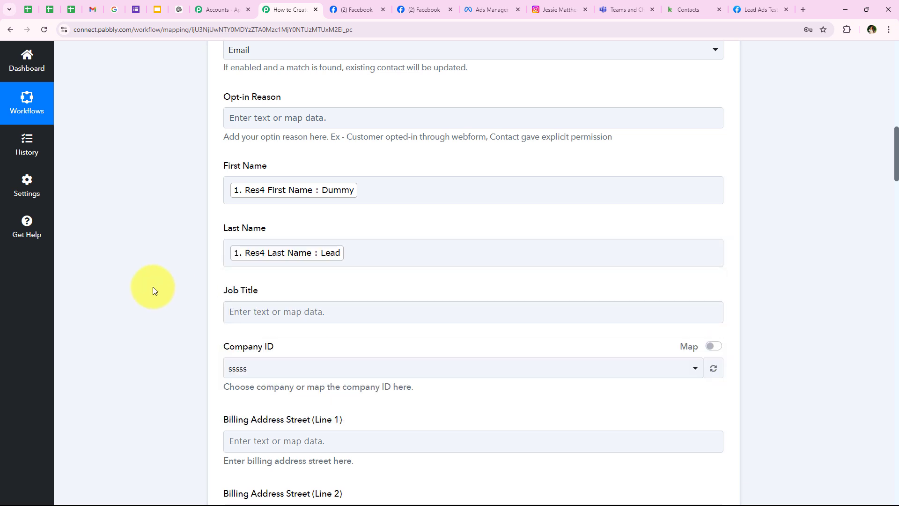
Set the contact's Company ID to Pabbly.
scroll(152, 286, down, 2)
drag(223, 201, 276, 199)
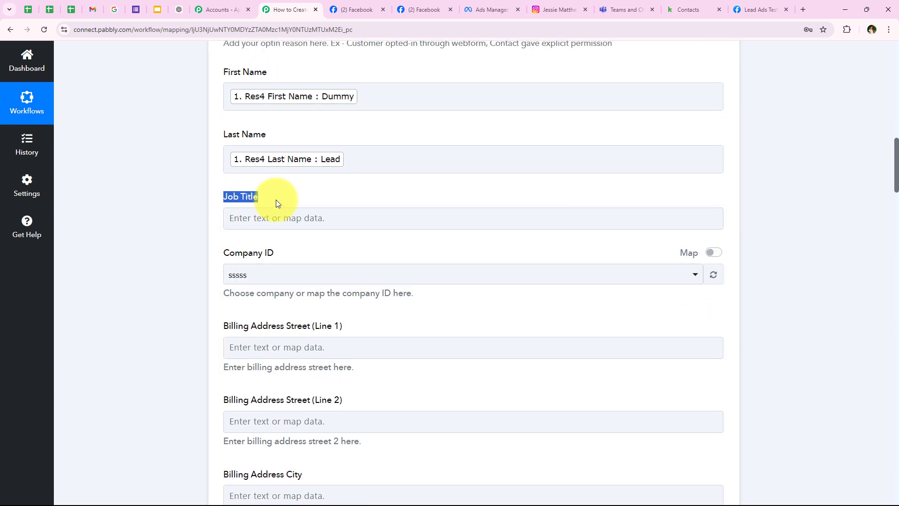
click(276, 201)
scroll(293, 231, down, 1)
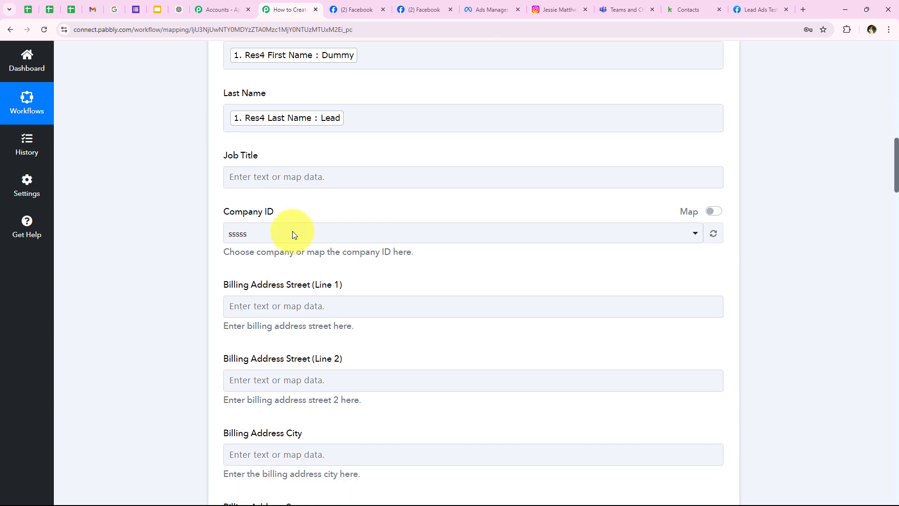
drag(224, 207, 316, 213)
click(312, 227)
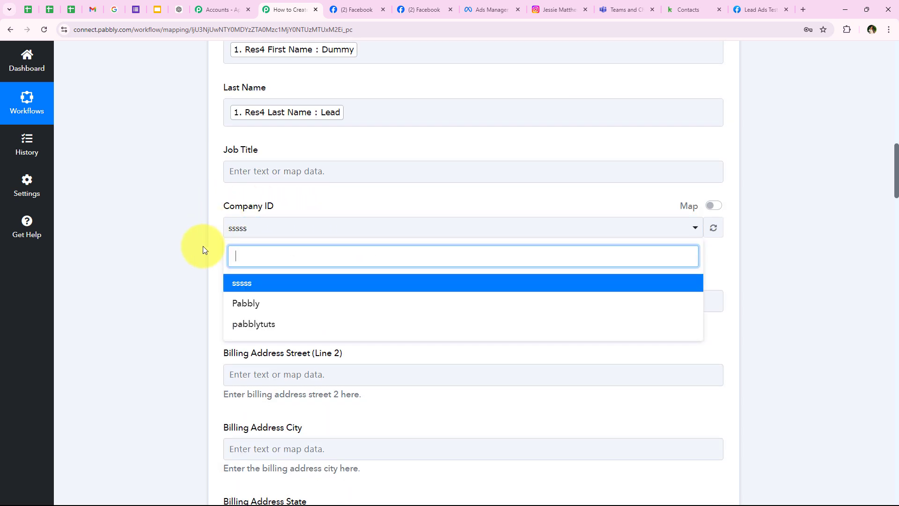
click(260, 305)
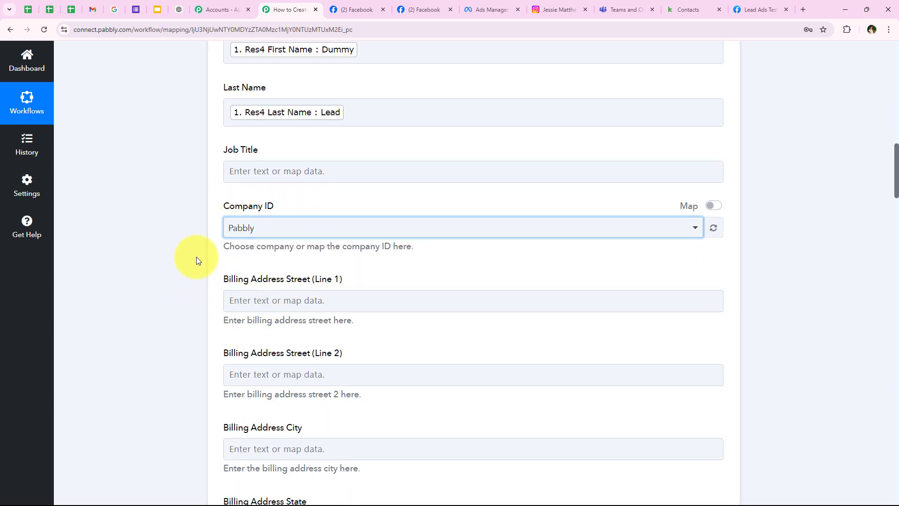
Save the Keap contact step and send a test request.
scroll(224, 181, down, 3)
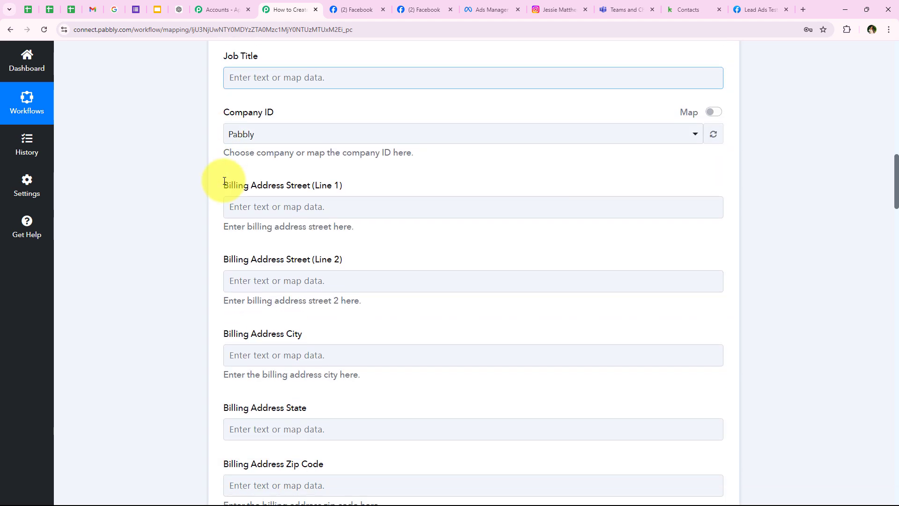
scroll(226, 164, down, 10)
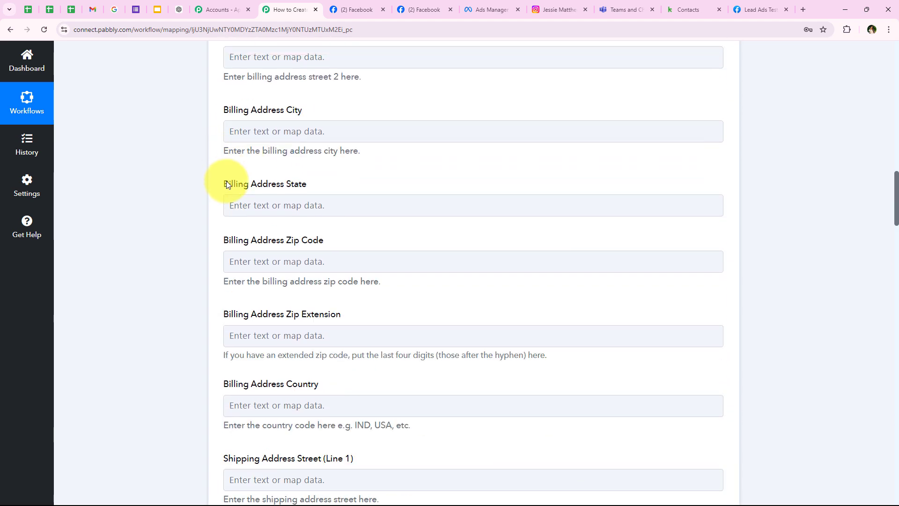
scroll(227, 186, down, 5)
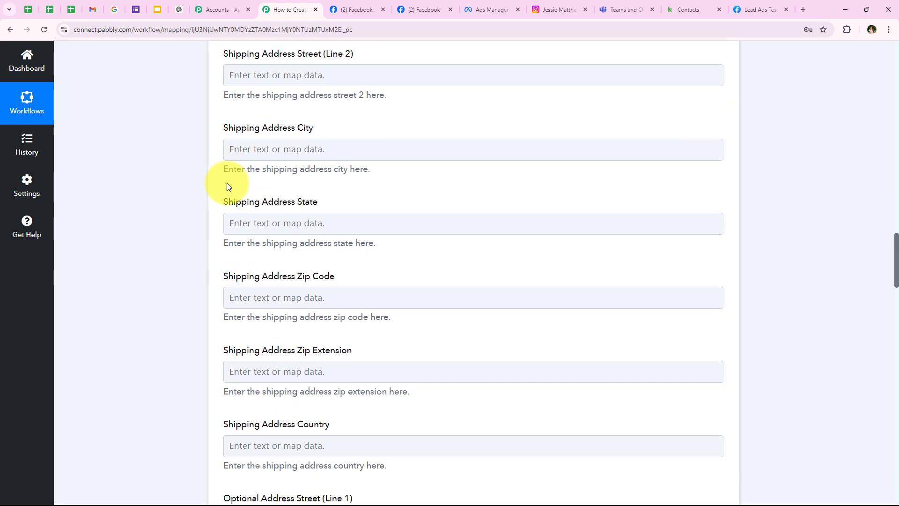
scroll(227, 189, down, 11)
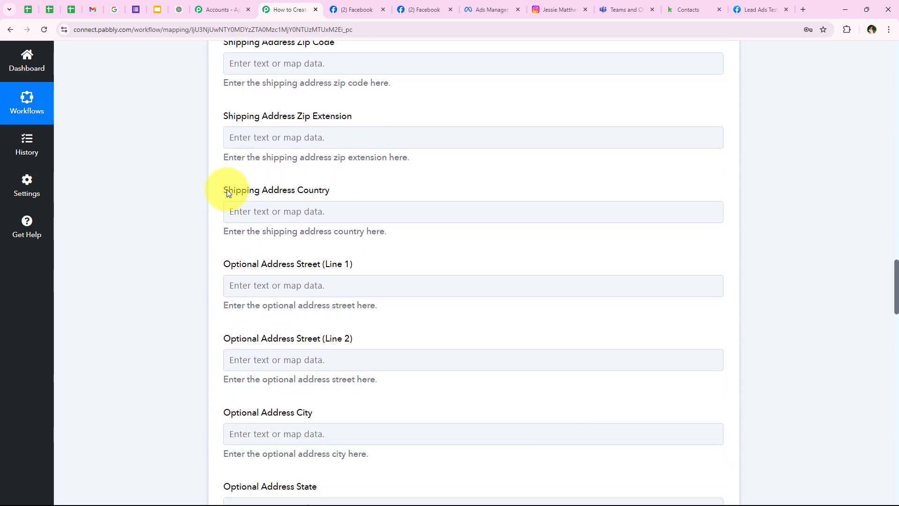
scroll(227, 190, down, 15)
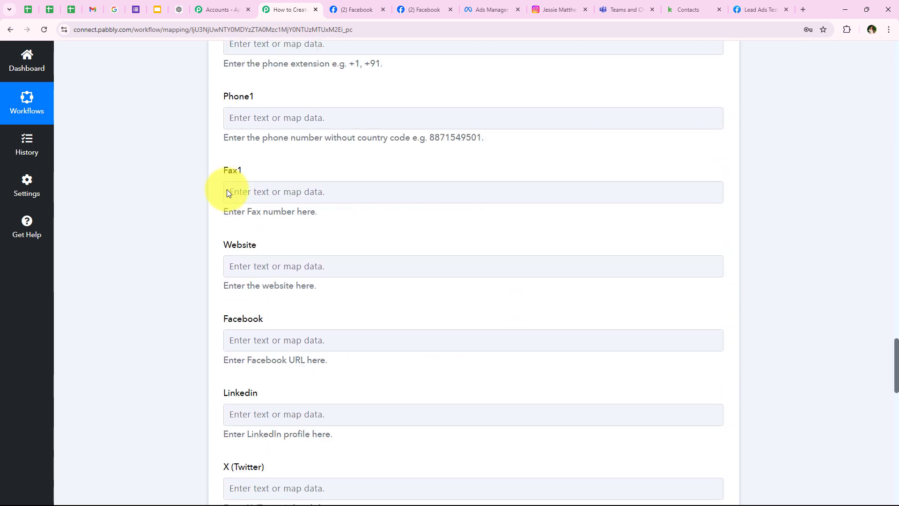
scroll(227, 189, down, 11)
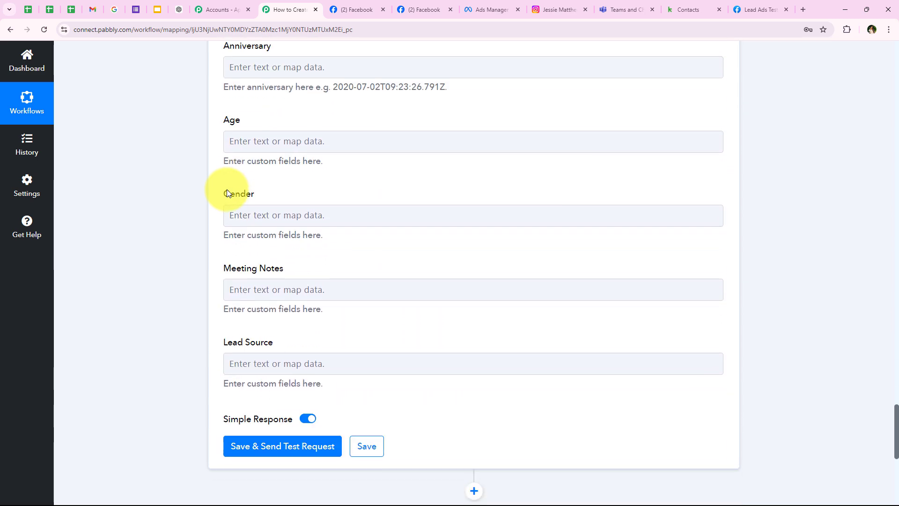
scroll(222, 172, up, 2)
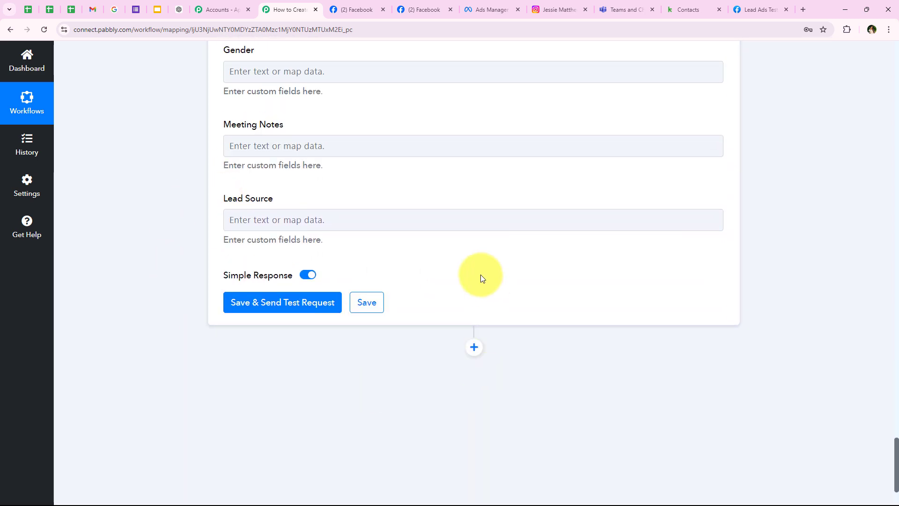
click(283, 303)
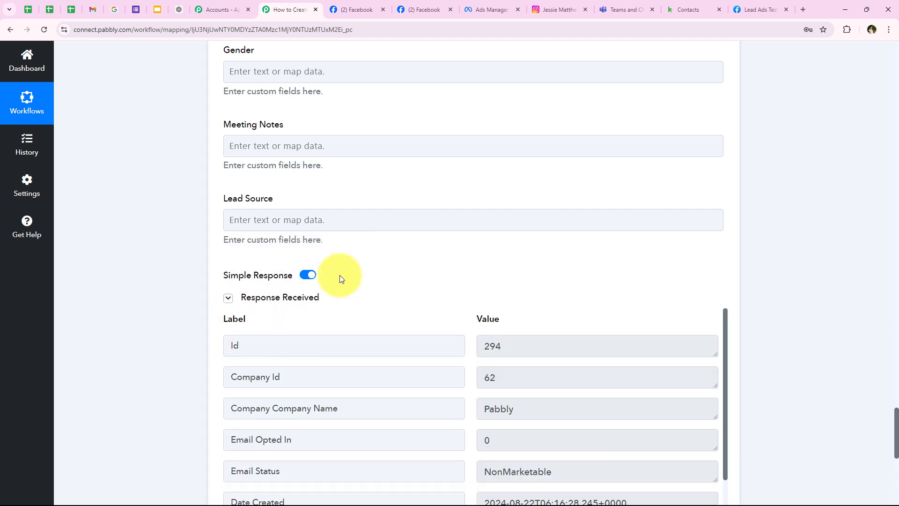
Review the response's email, given name Dummy and family name Lead, then collapse the step.
click(541, 227)
scroll(541, 227, down, 2)
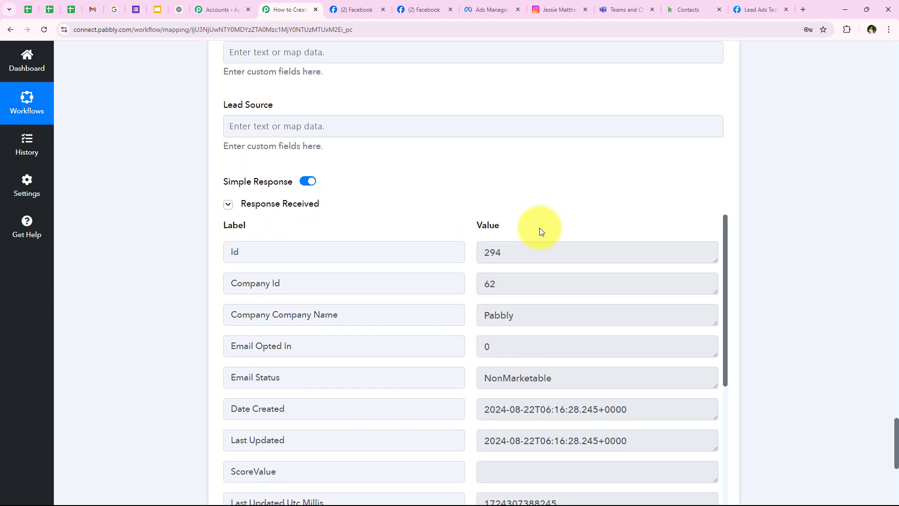
scroll(448, 354, down, 2)
scroll(451, 350, down, 3)
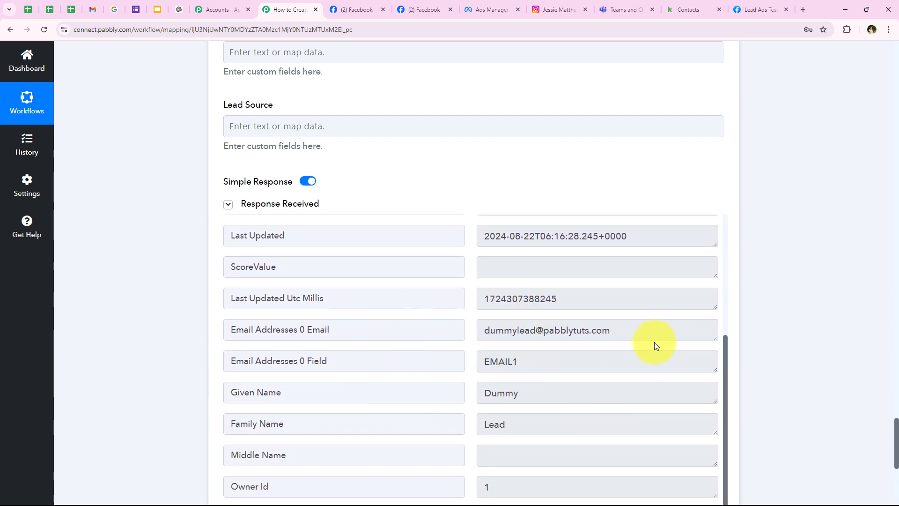
drag(650, 333, 399, 328)
drag(549, 394, 389, 394)
drag(549, 426, 299, 394)
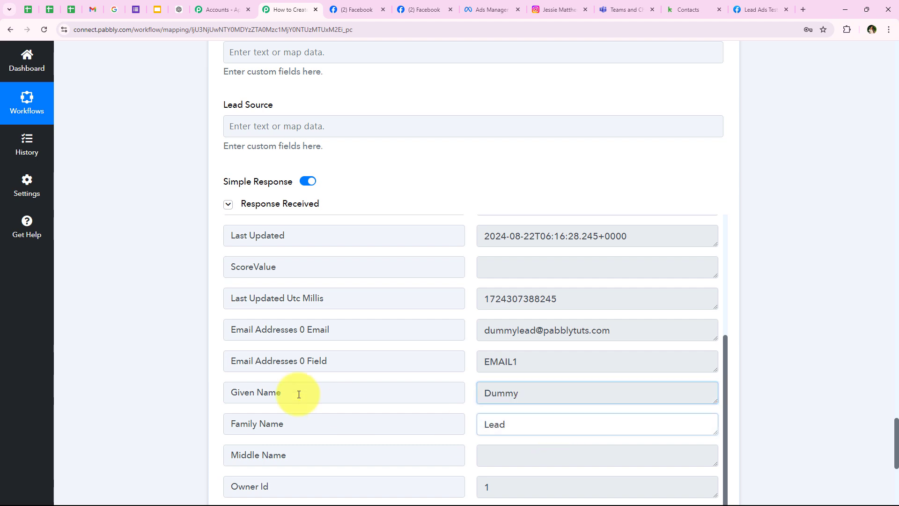
click(489, 215)
scroll(150, 204, up, 1)
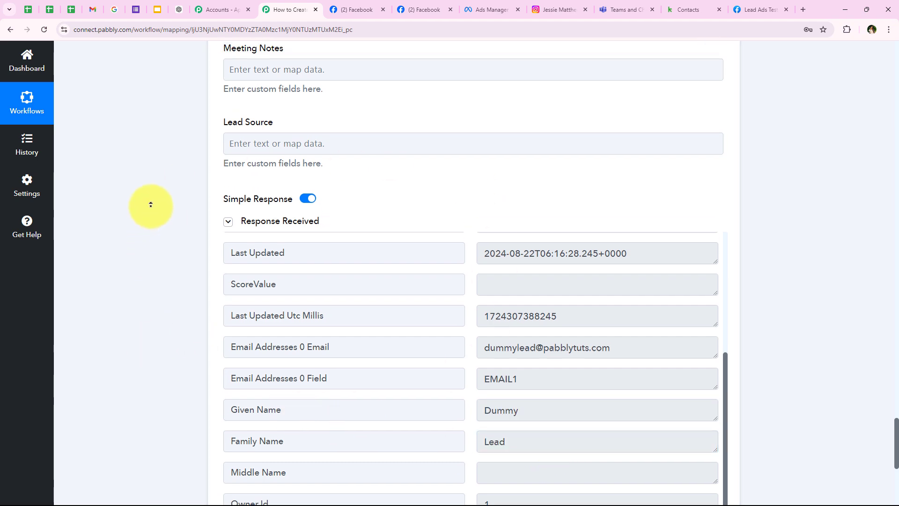
scroll(151, 204, up, 15)
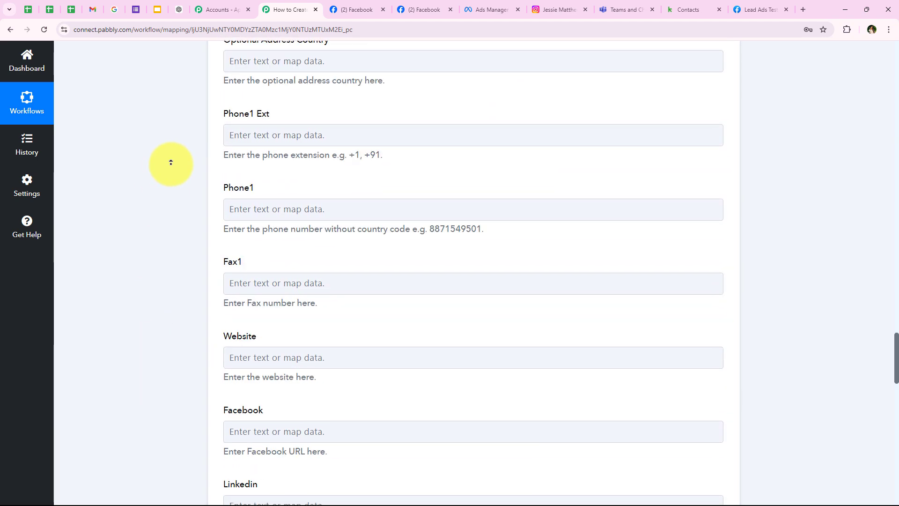
scroll(171, 162, up, 20)
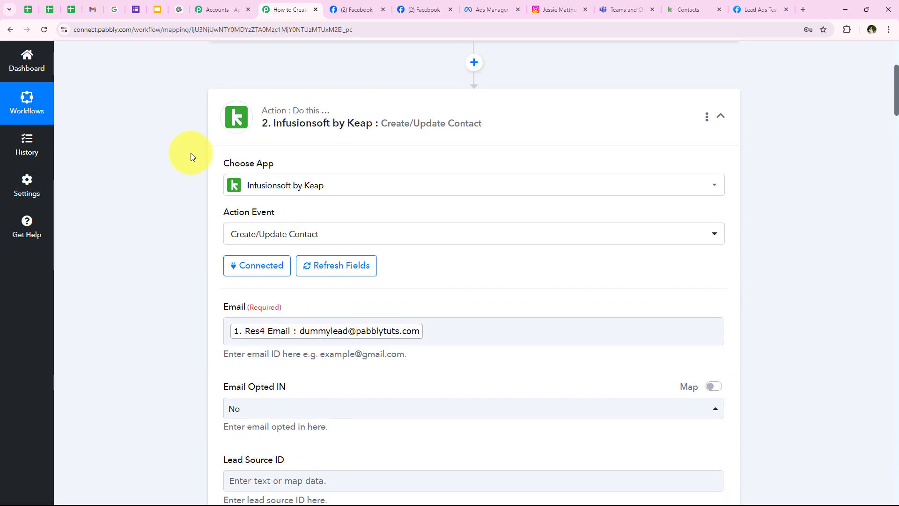
click(307, 132)
scroll(283, 182, up, 5)
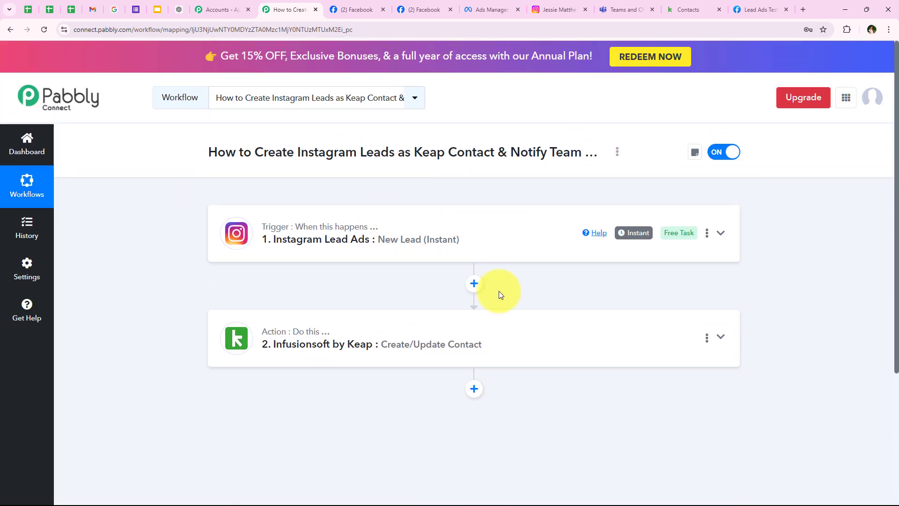
Reload Keap's contacts list to find the new Dummy Lead contact.
click(704, 5)
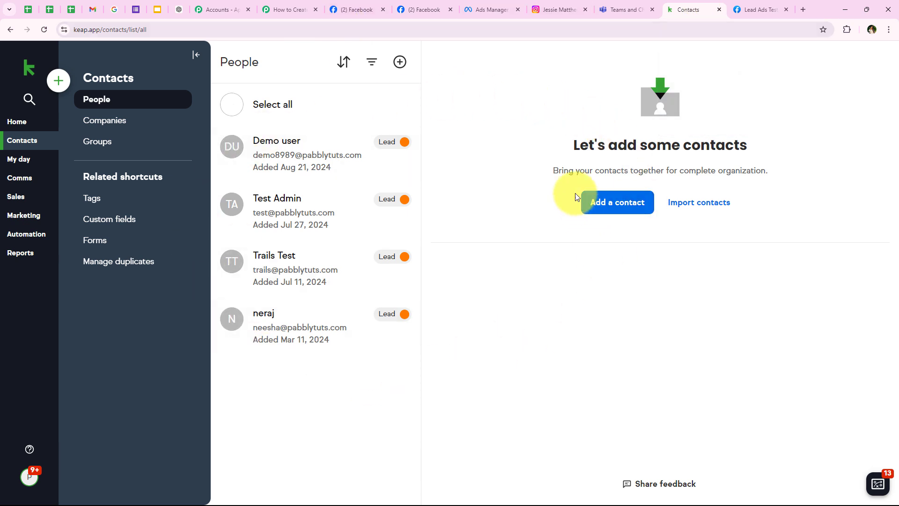
click(42, 33)
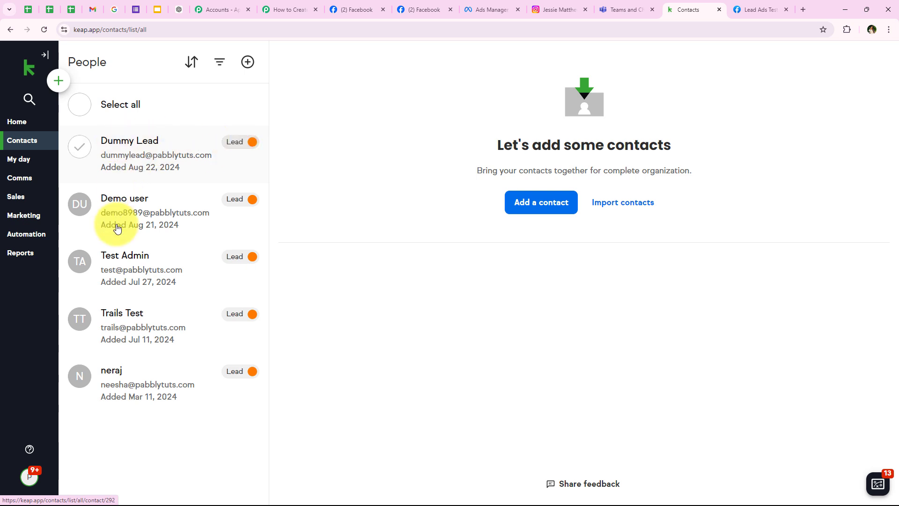
Add a new step after Keap using the Microsoft Teams app.
click(267, 10)
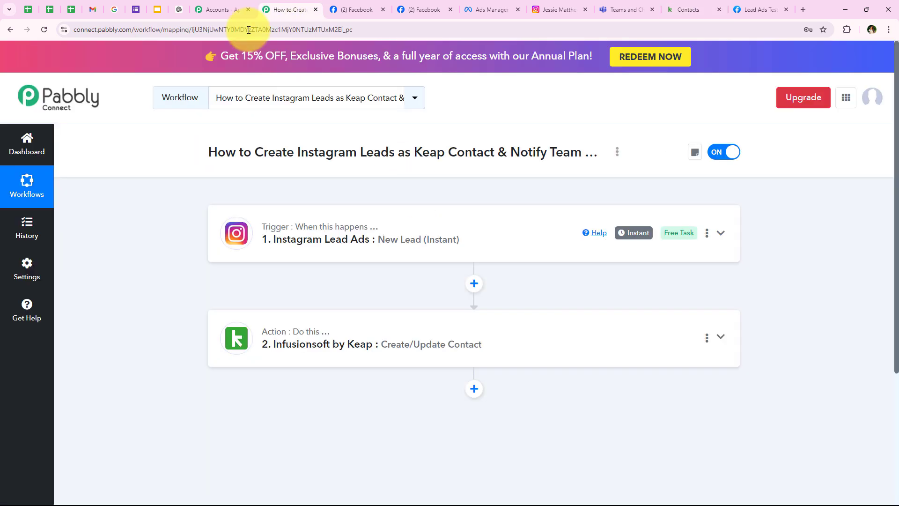
scroll(403, 366, down, 1)
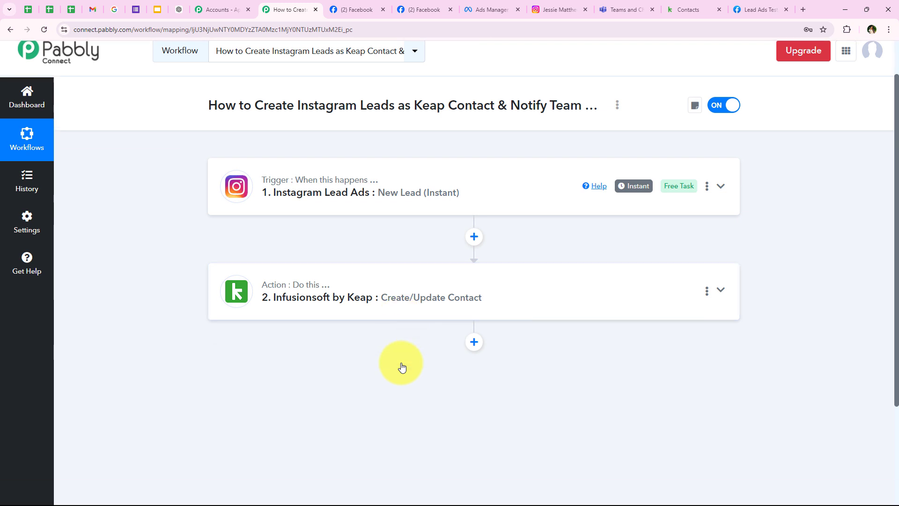
scroll(411, 336, down, 1)
scroll(411, 336, up, 1)
scroll(411, 336, down, 1)
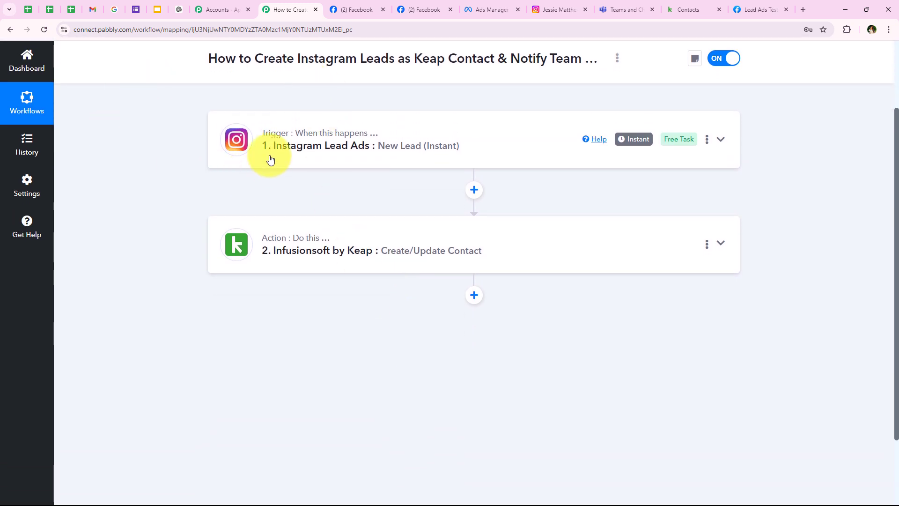
click(472, 299)
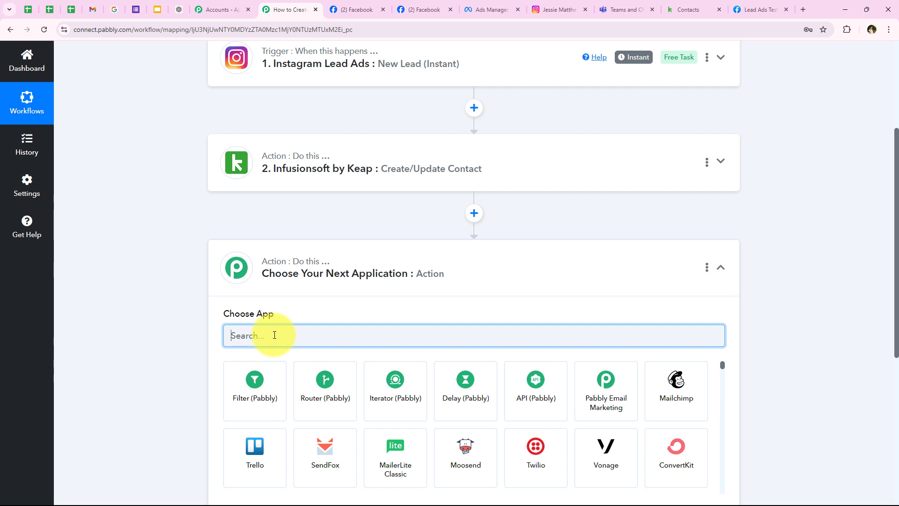
text(Micro)
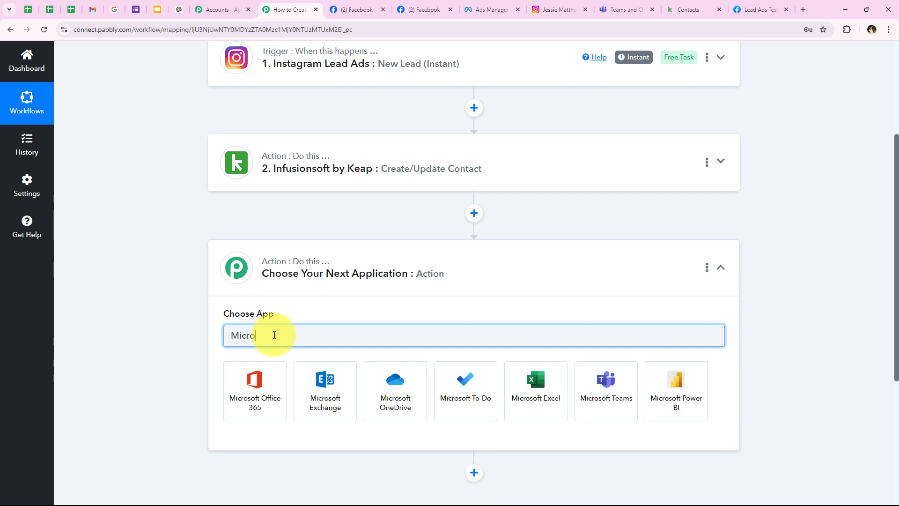
text(soft Teams)
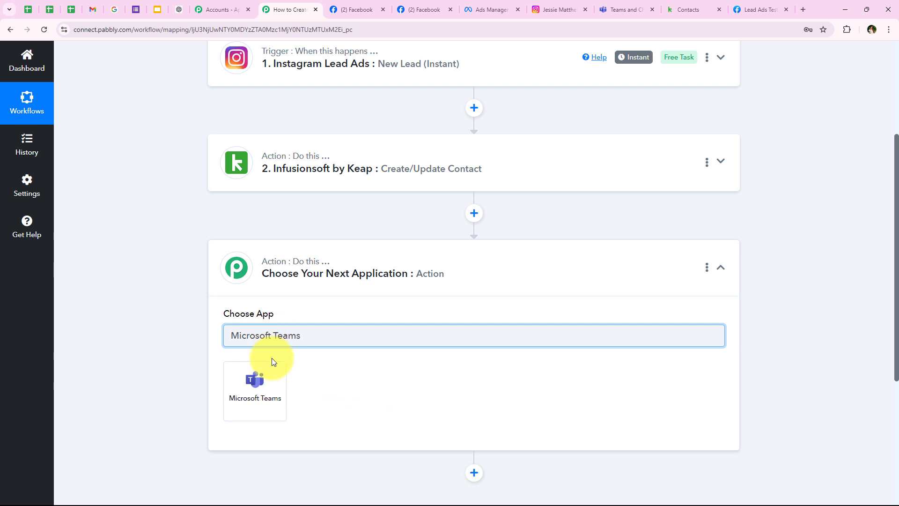
click(272, 363)
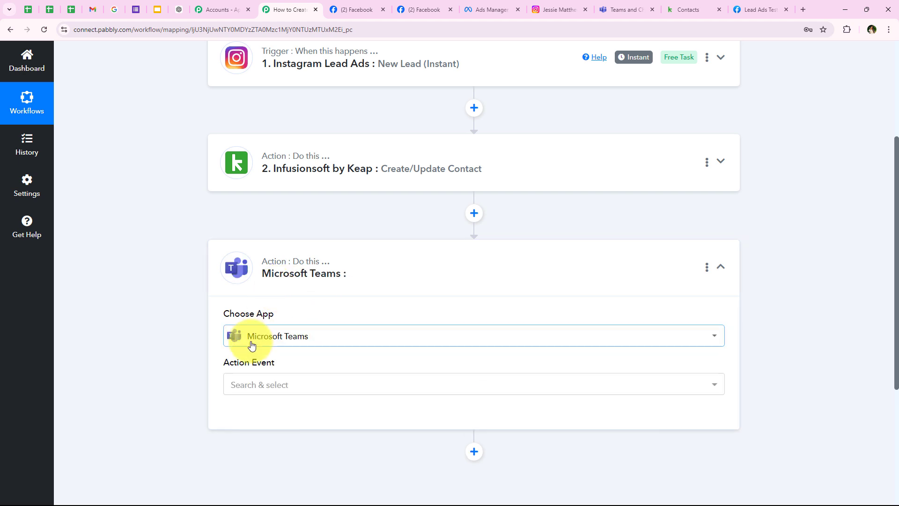
Set the Teams action event to Send Message in a Channel.
scroll(248, 347, down, 1)
drag(214, 309, 298, 316)
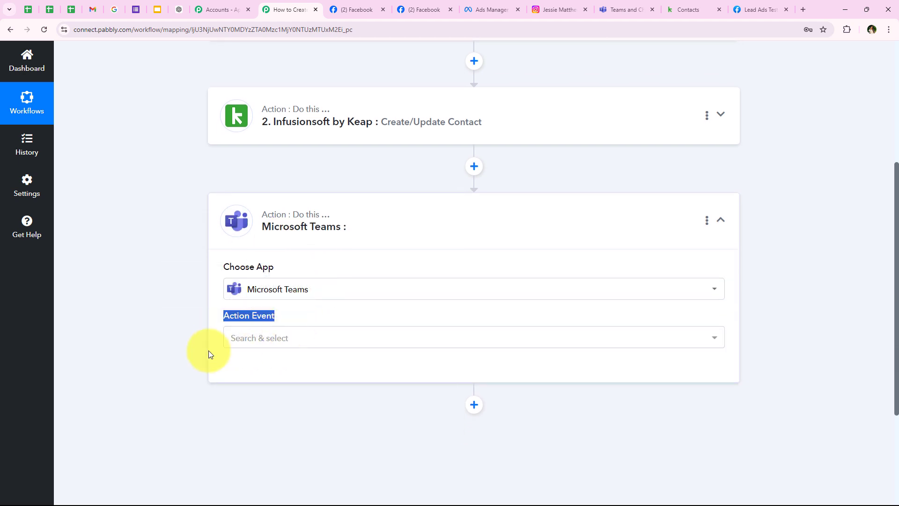
click(276, 338)
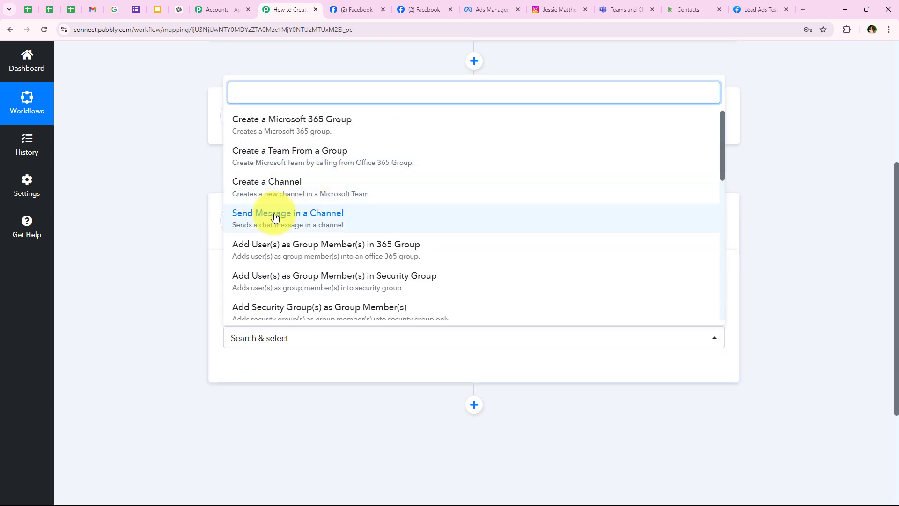
click(309, 214)
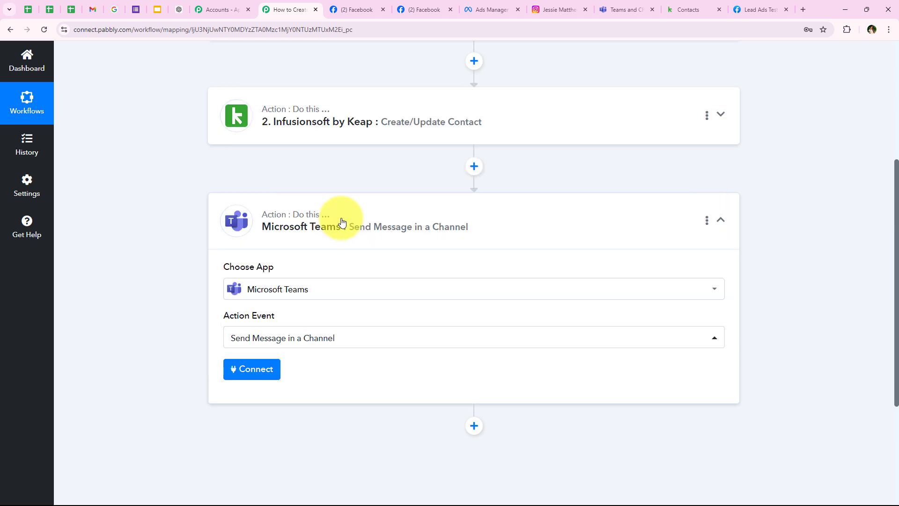
click(624, 10)
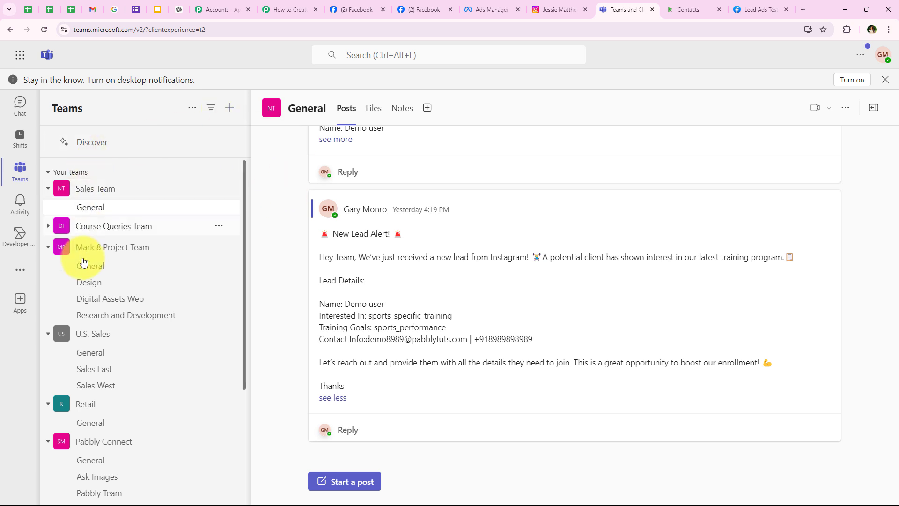
Add a new Microsoft Teams connection and accept its permissions on behalf of the organization.
click(276, 5)
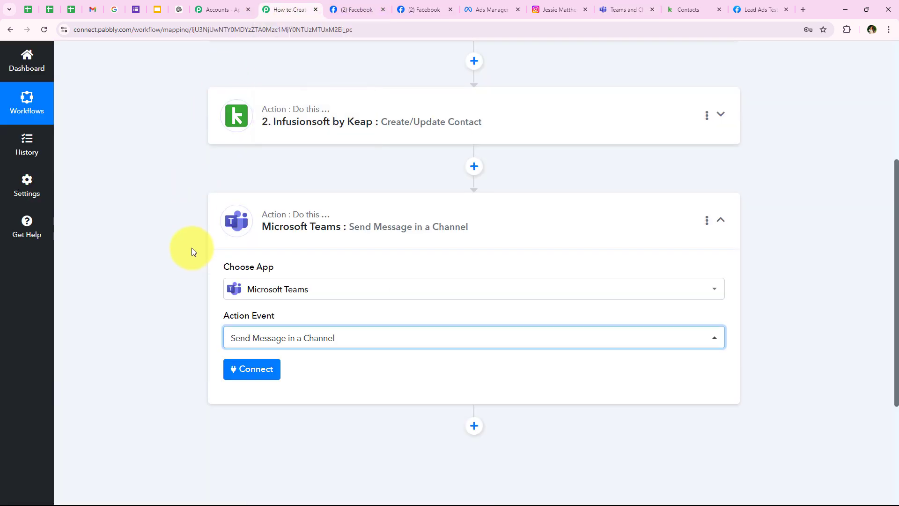
click(239, 374)
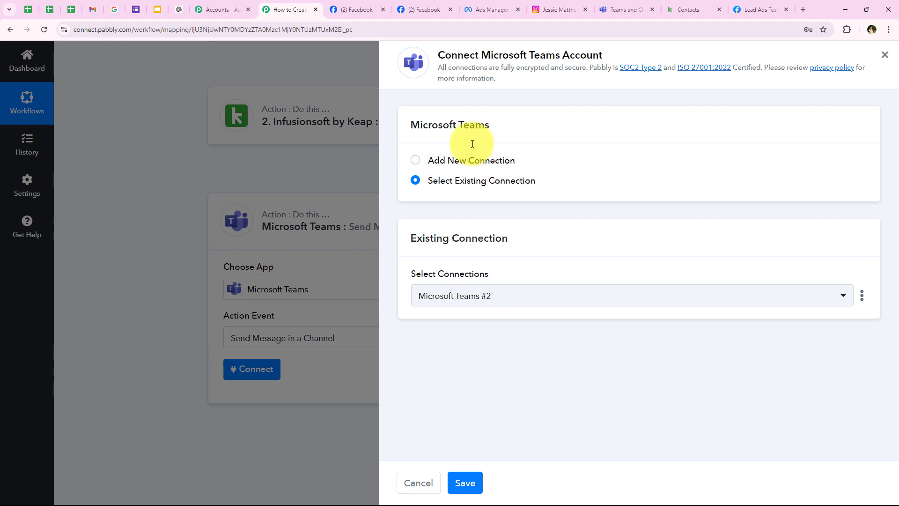
click(461, 161)
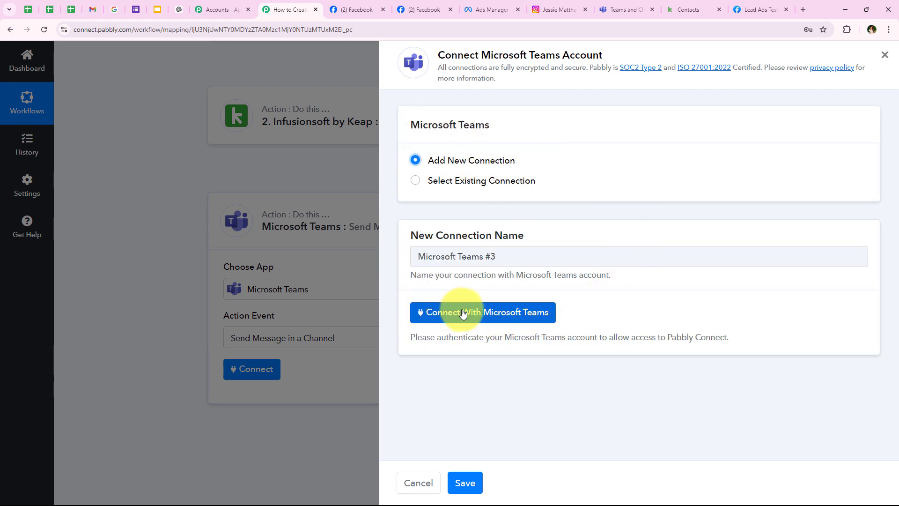
click(514, 313)
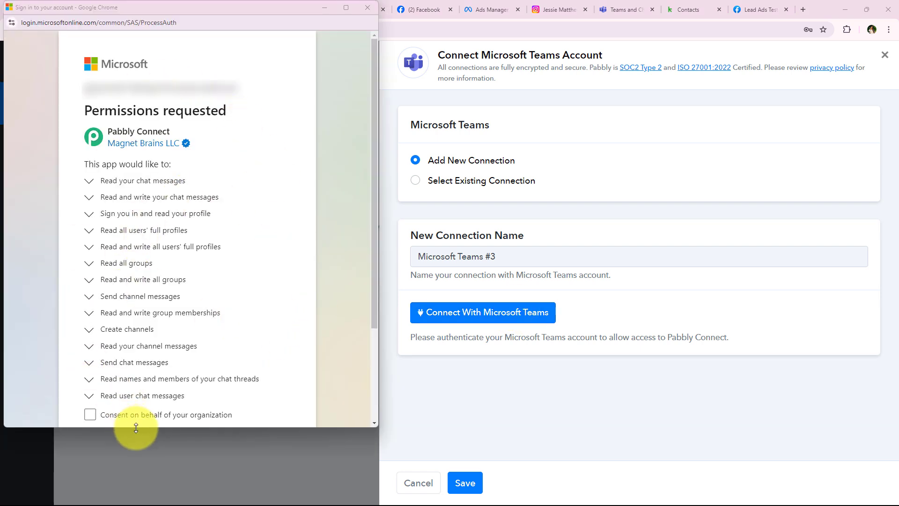
scroll(184, 400, down, 1)
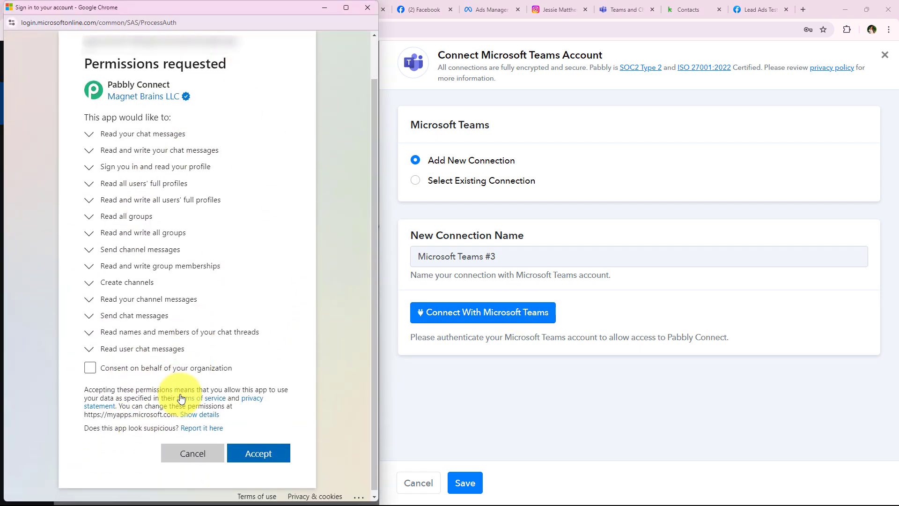
click(89, 366)
scroll(241, 431, down, 1)
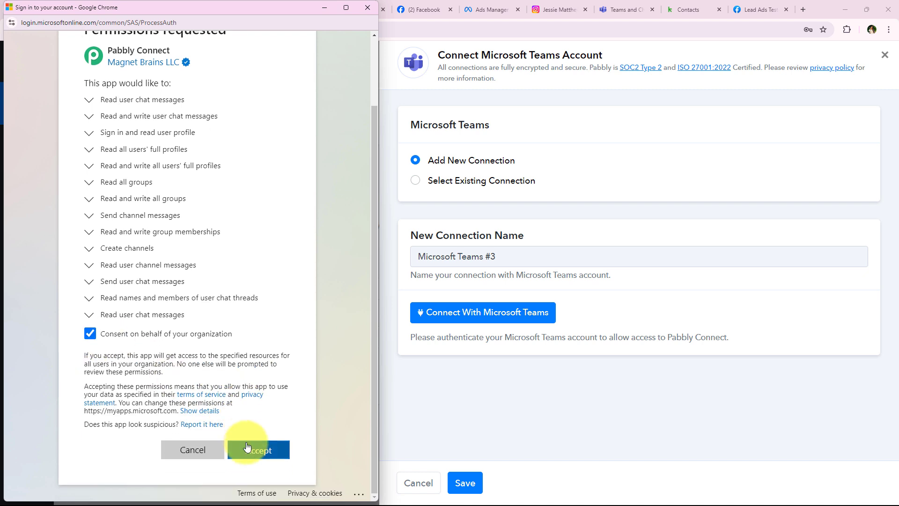
click(241, 449)
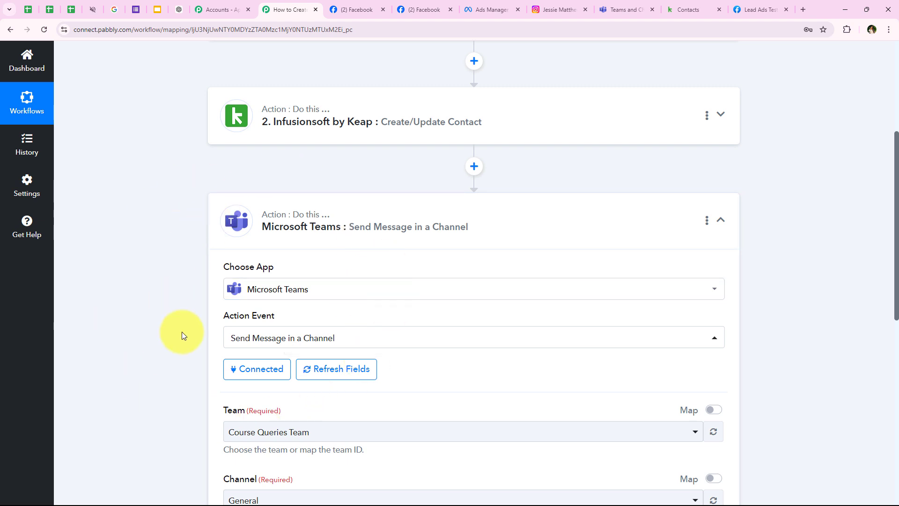
Choose Sales Team as the team and General as the channel for the Teams message.
scroll(232, 357, down, 3)
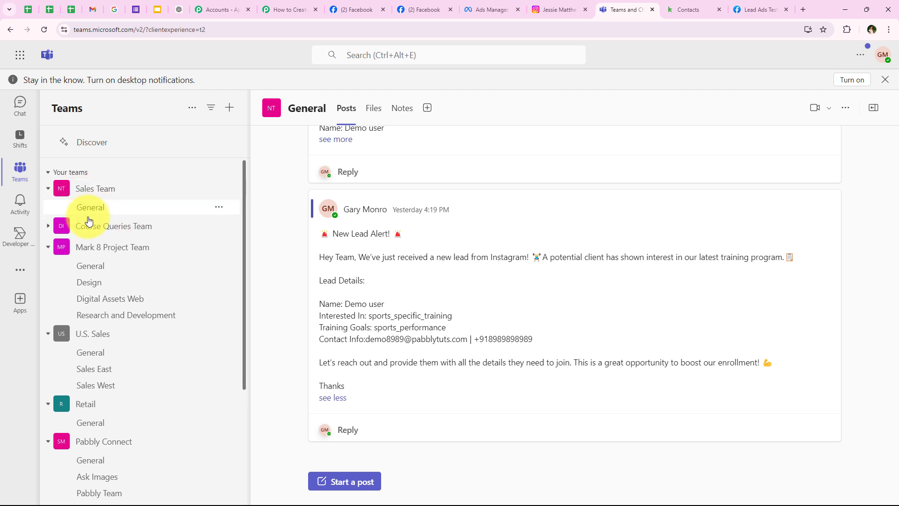
click(286, 9)
click(297, 293)
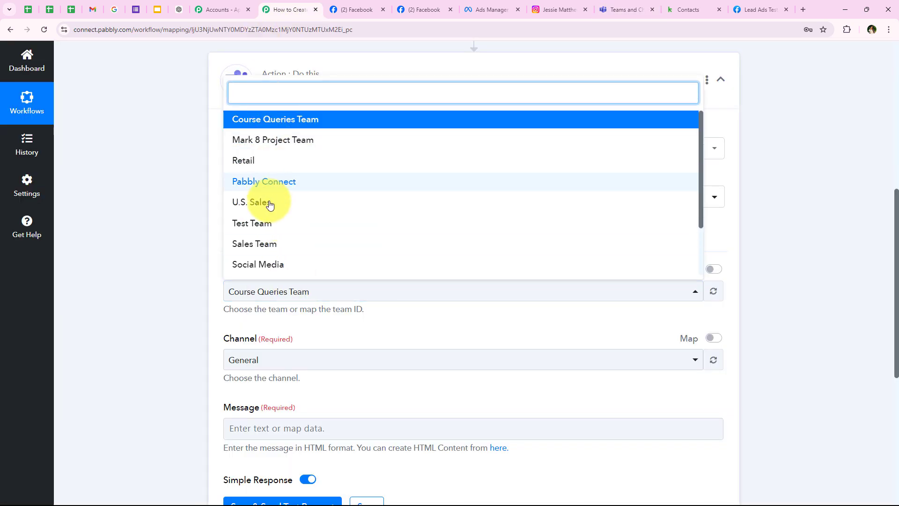
click(345, 250)
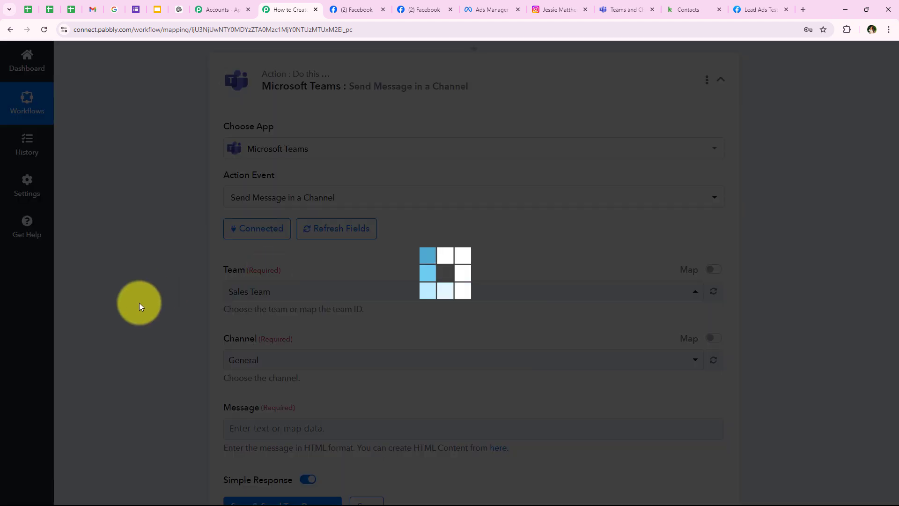
scroll(160, 245, down, 2)
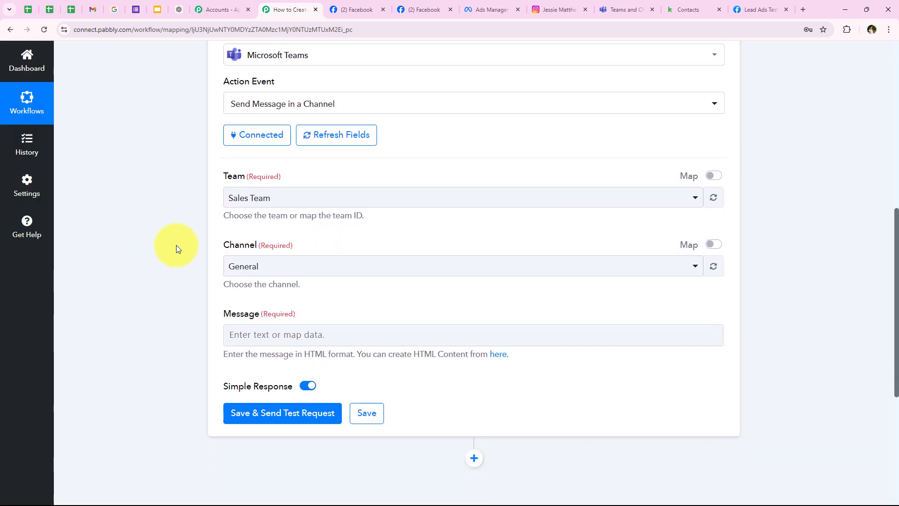
click(611, 10)
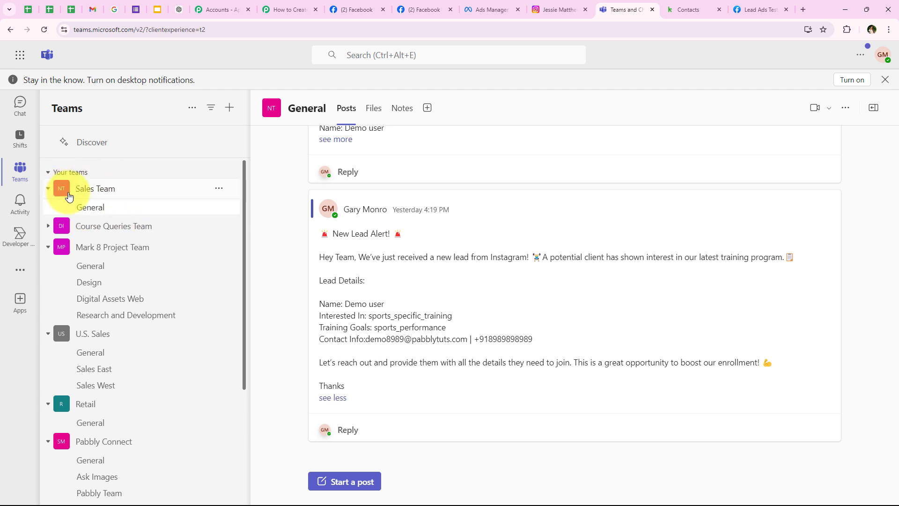
click(270, 10)
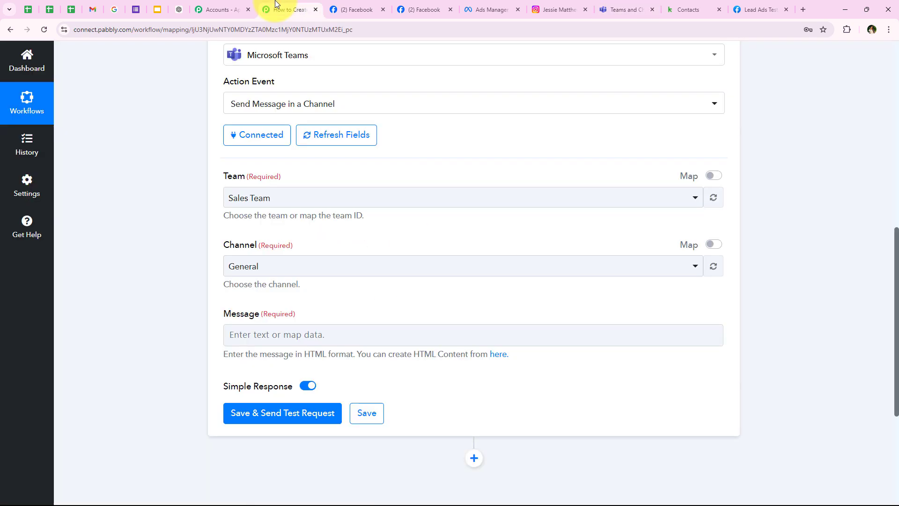
click(270, 266)
click(272, 323)
scroll(301, 282, down, 1)
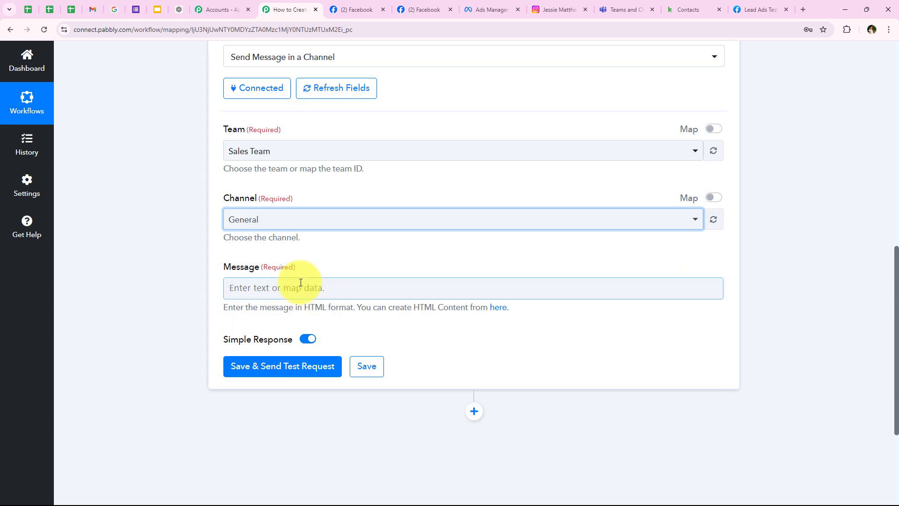
scroll(301, 283, down, 3)
drag(224, 127, 262, 131)
Paste the New Lead Alert template into Message and map First and Last Name after Name:.
click(137, 323)
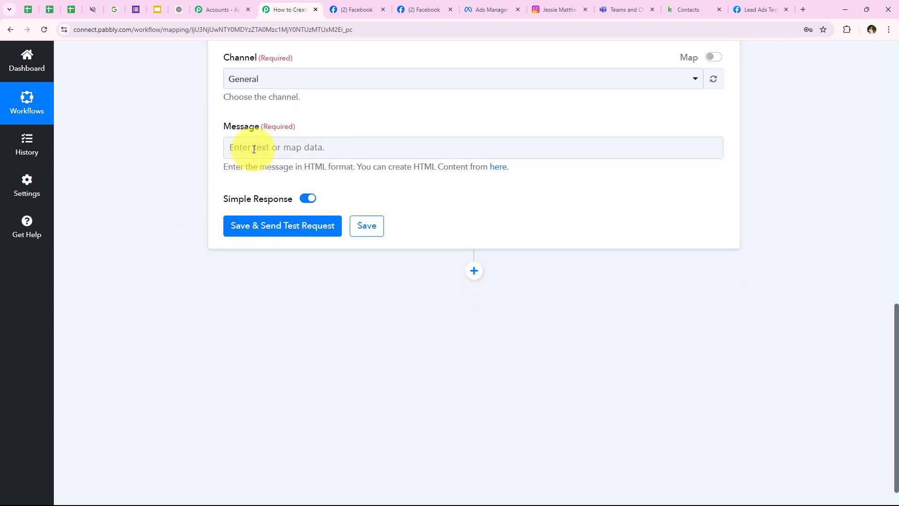
click(254, 149)
key(ctrl+v)
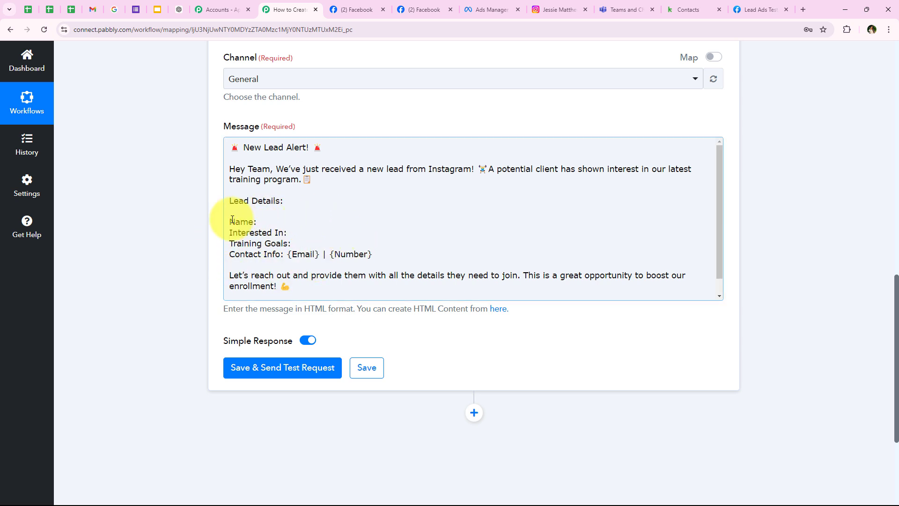
click(266, 223)
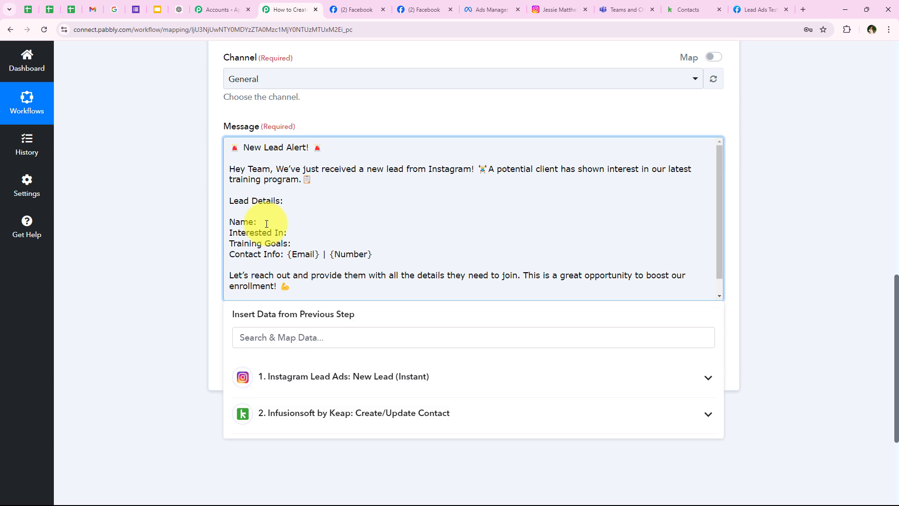
click(258, 337)
text(n)
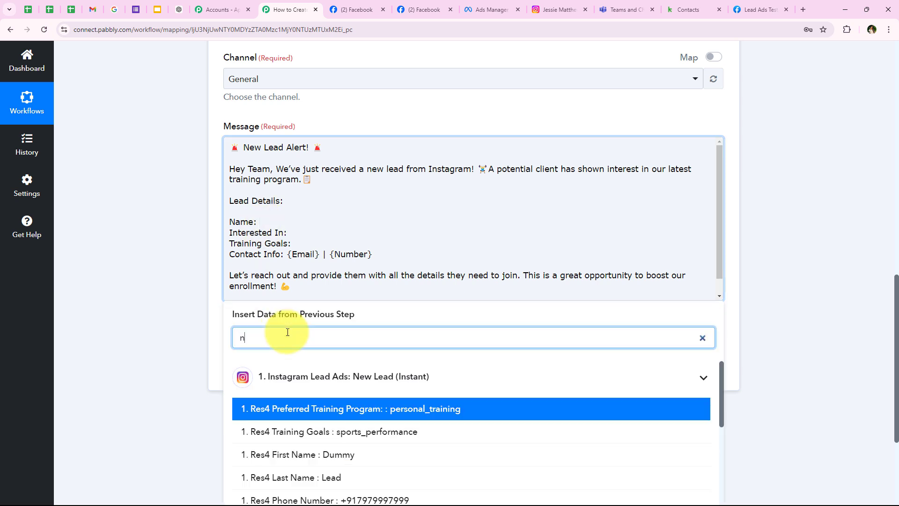
text(am)
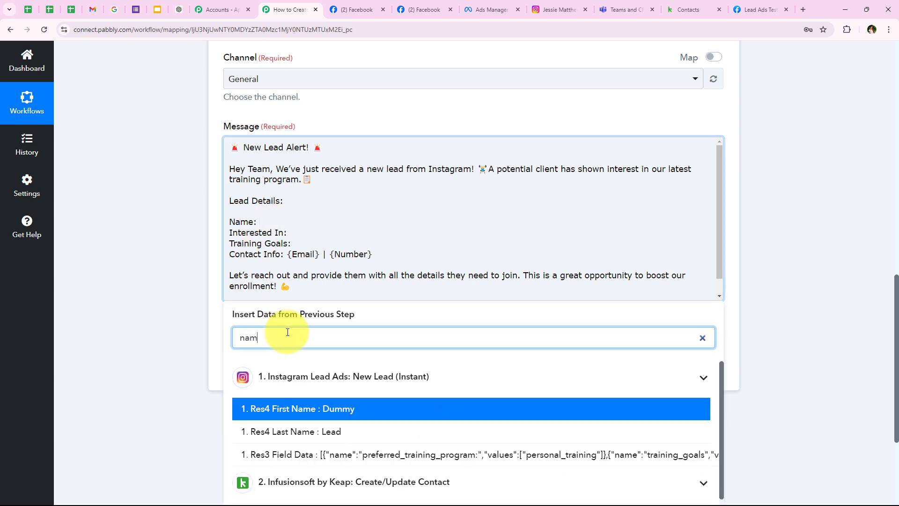
click(287, 410)
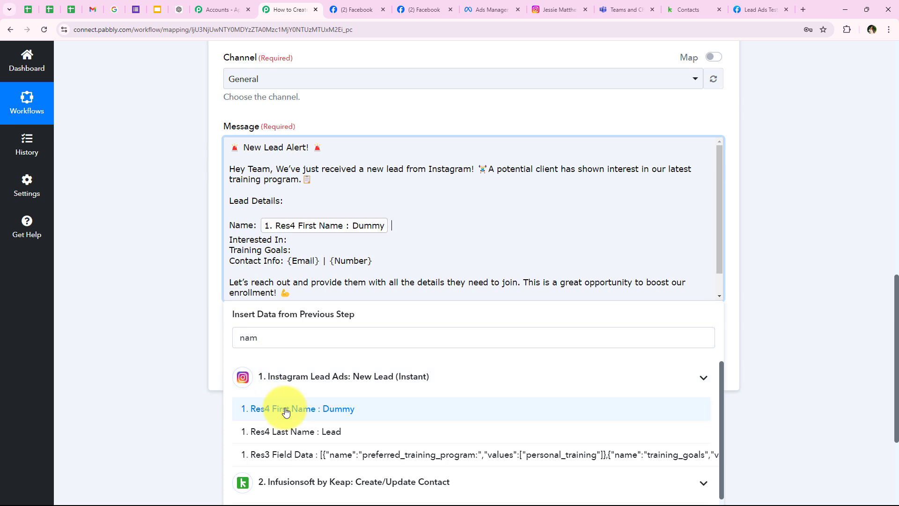
click(281, 431)
click(170, 257)
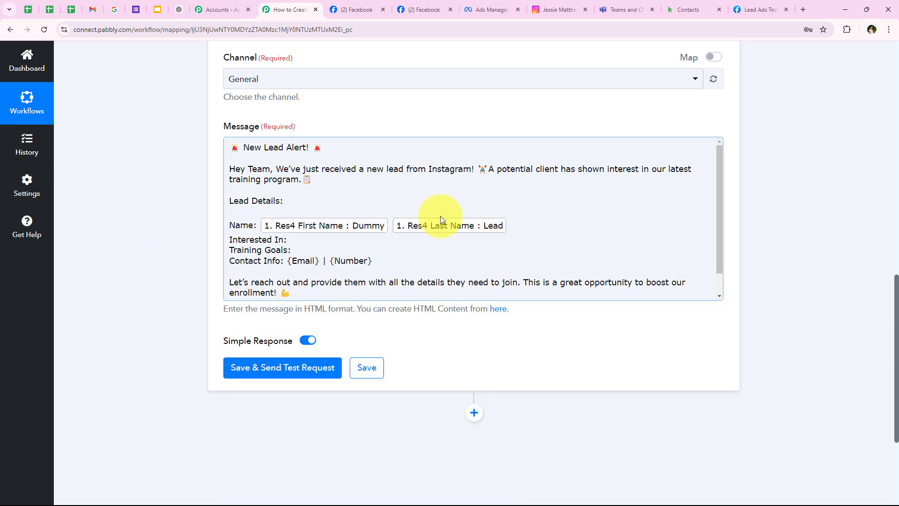
Map Preferred Training Program after Interested In: and Training Goals after Training Goals:.
click(314, 241)
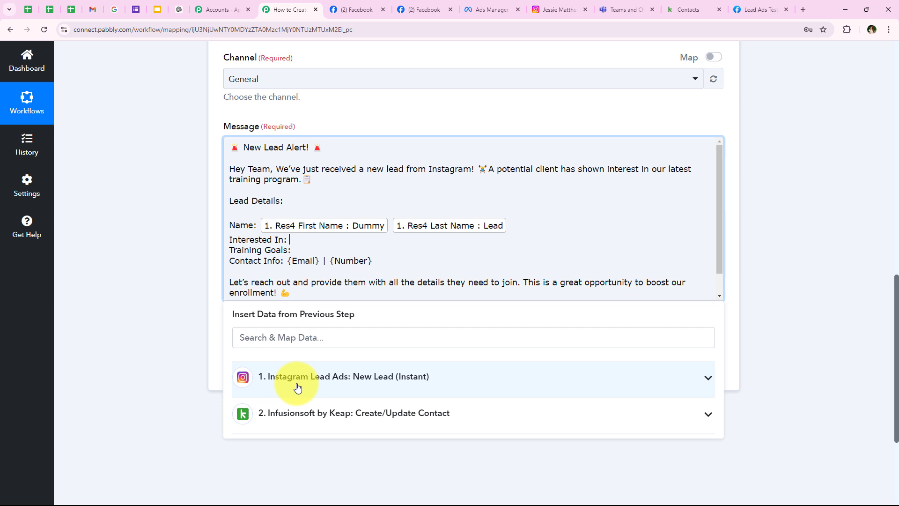
click(297, 387)
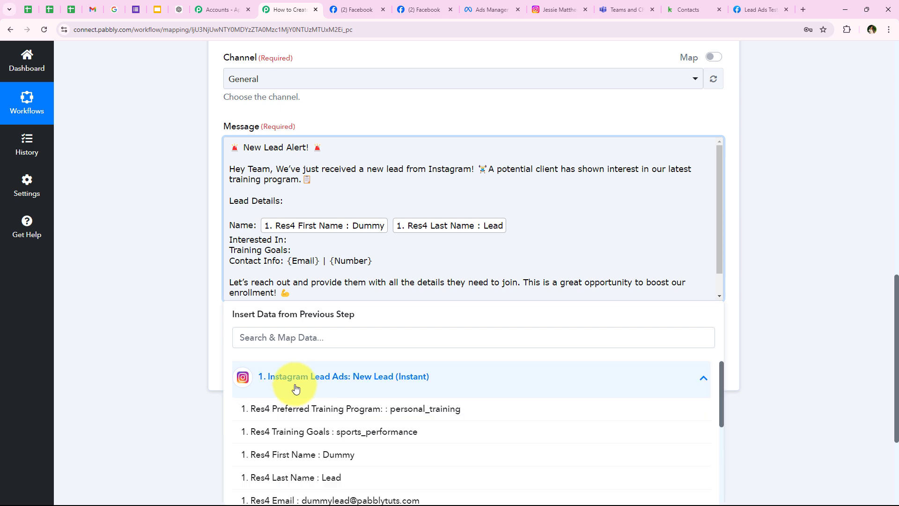
click(428, 412)
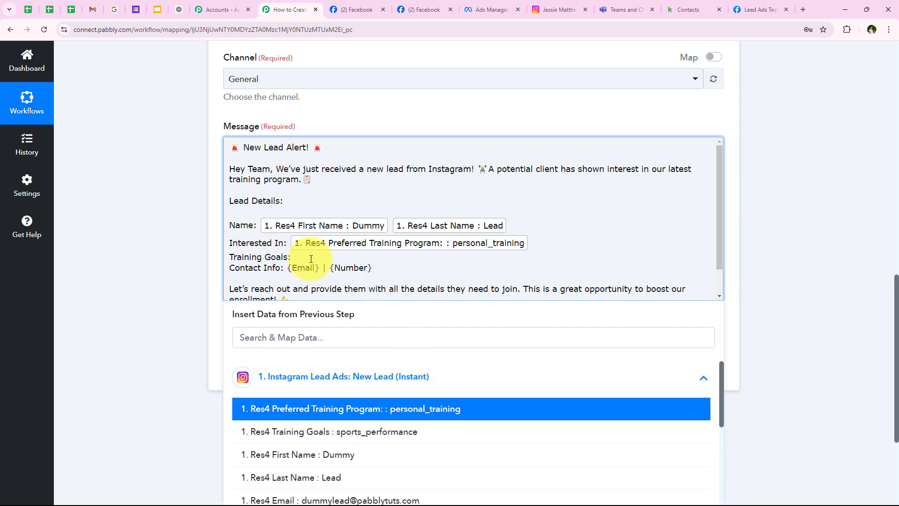
click(287, 333)
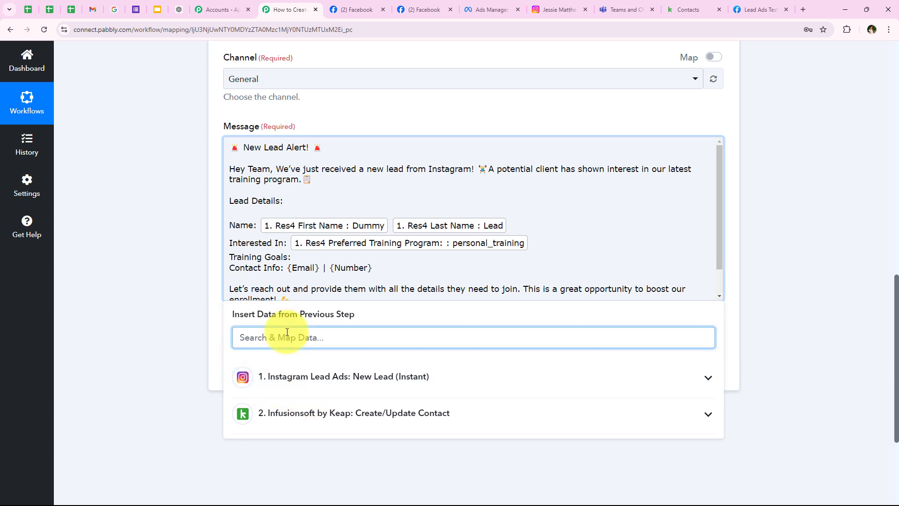
text(go)
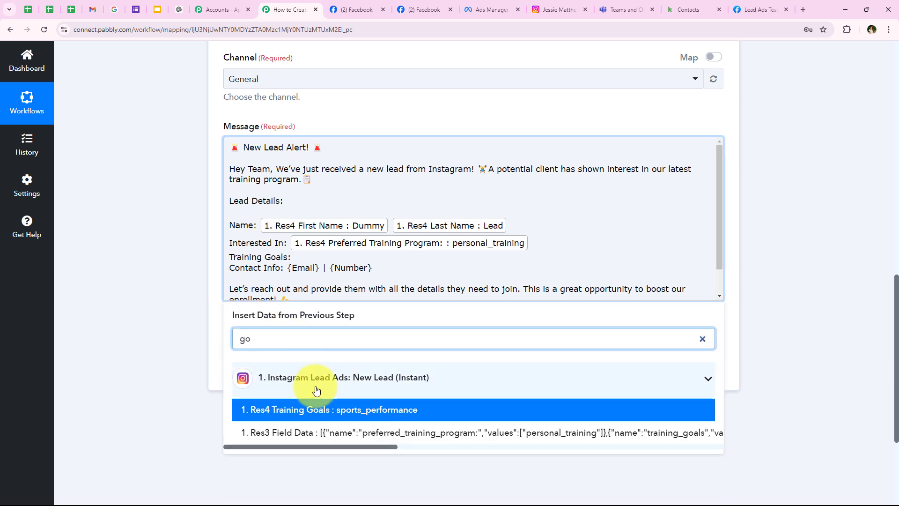
click(334, 410)
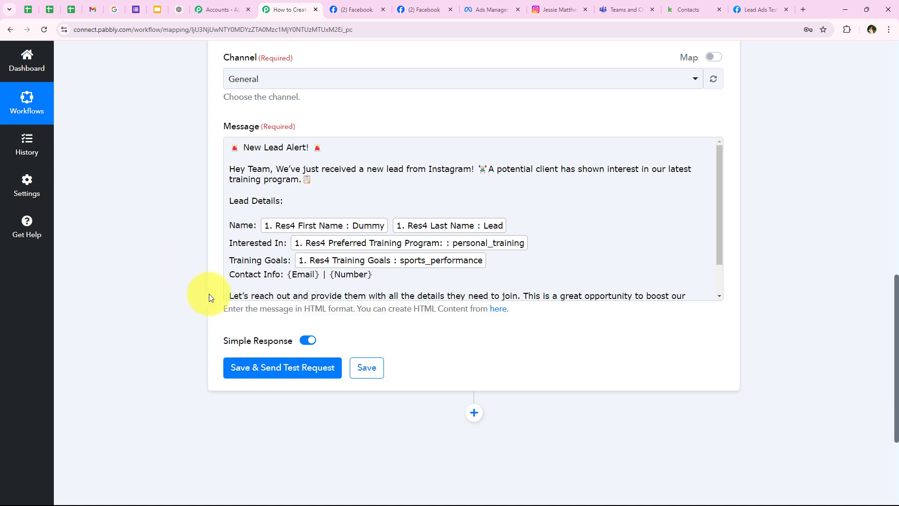
Replace the {Email} and {Number} placeholders with the lead's Email and Phone Number fields.
drag(288, 275, 320, 276)
click(311, 337)
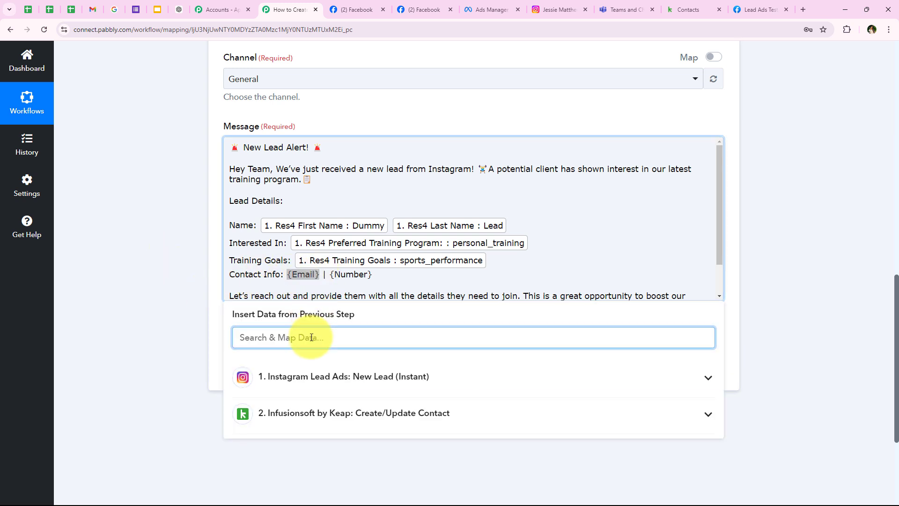
text(em)
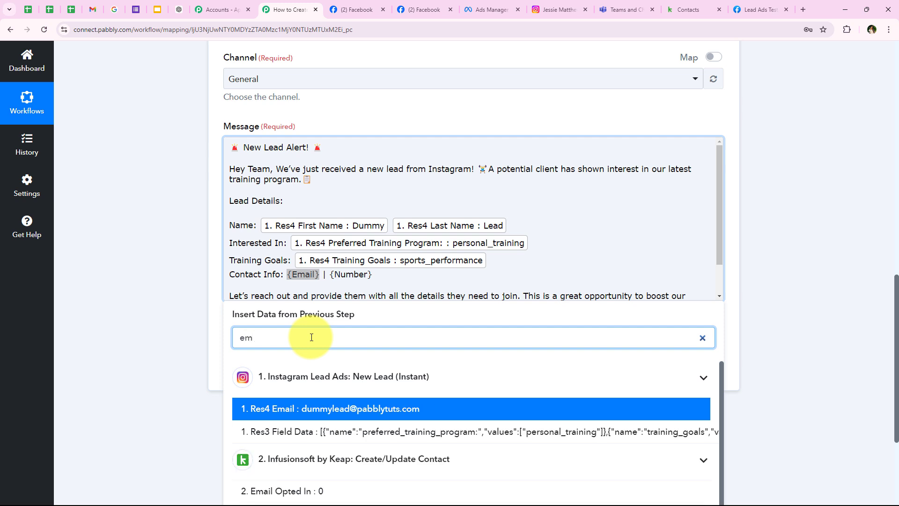
click(369, 408)
drag(492, 276, 534, 277)
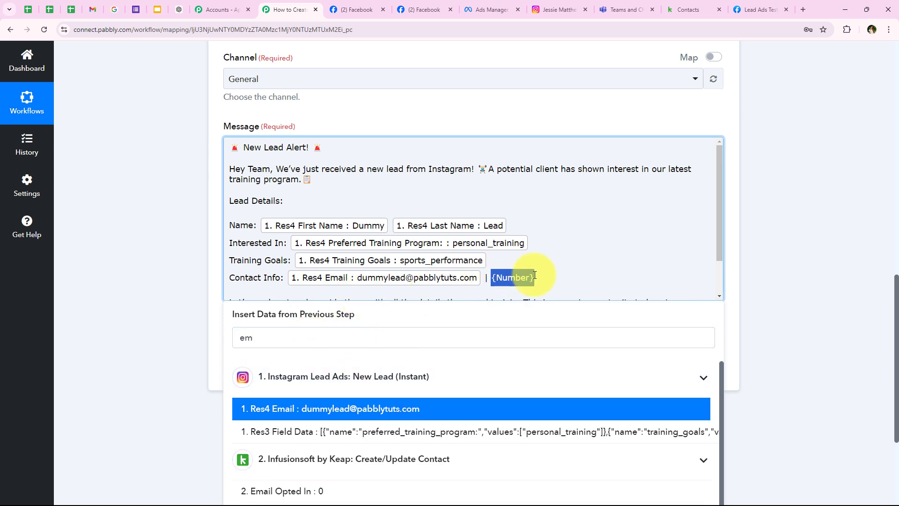
click(275, 344)
text(n)
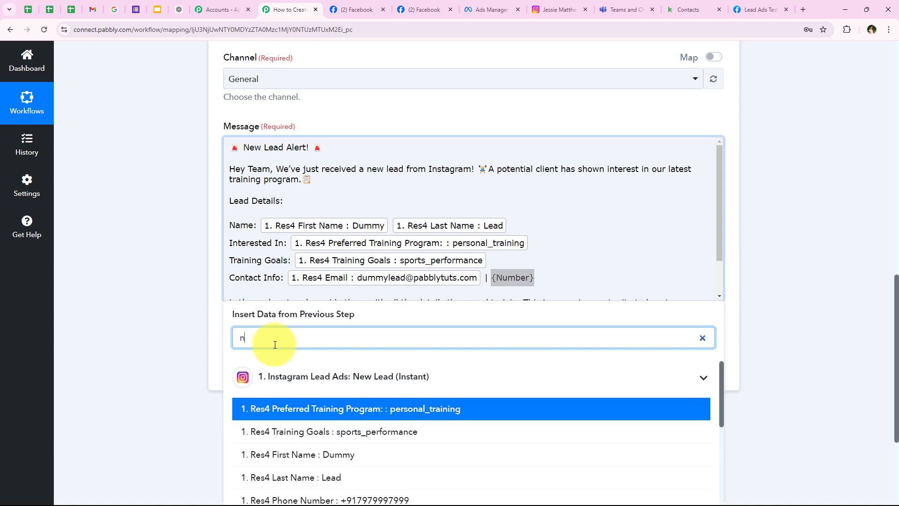
text(um)
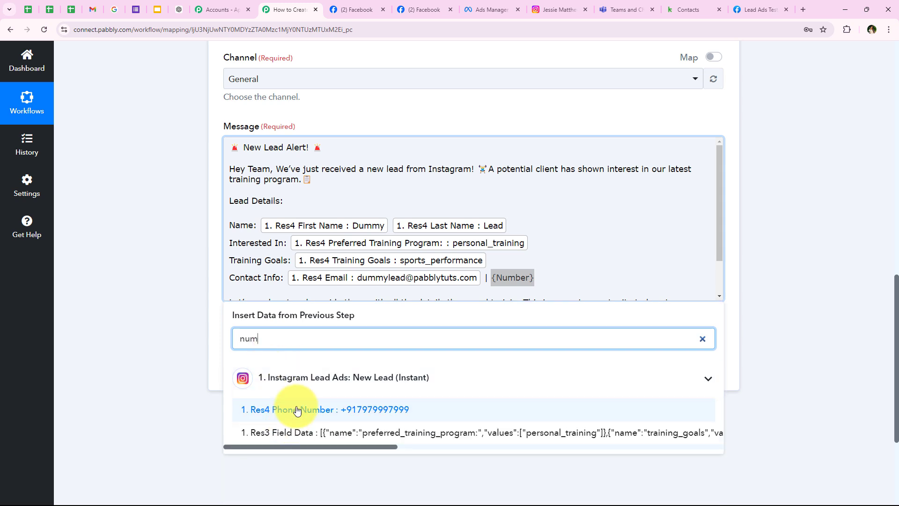
click(272, 411)
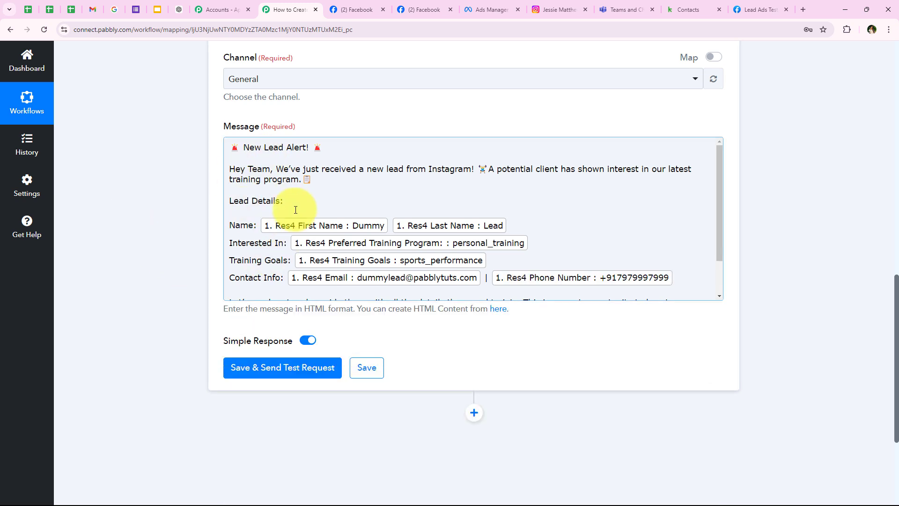
scroll(296, 209, down, 1)
scroll(222, 274, up, 2)
scroll(223, 273, down, 1)
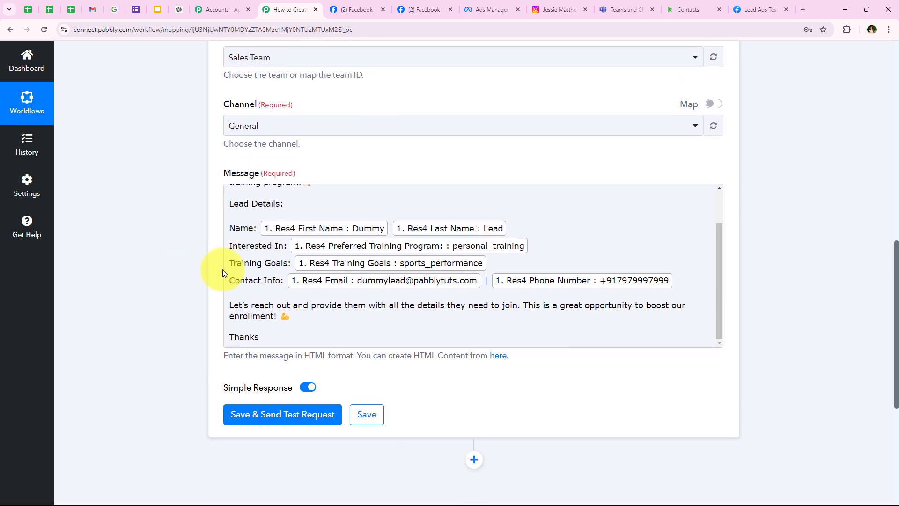
scroll(328, 324, down, 1)
Save the Teams step with a test message and scroll back to the workflow overview.
click(257, 367)
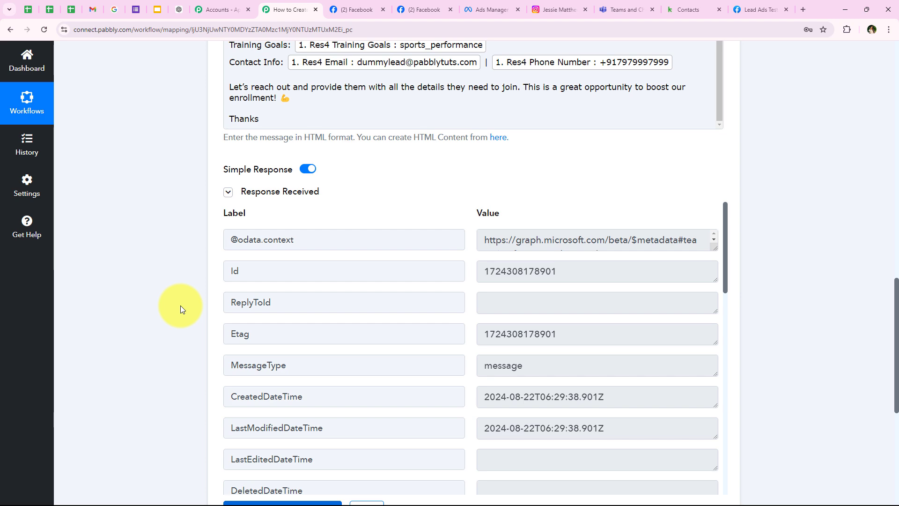
scroll(157, 301, up, 6)
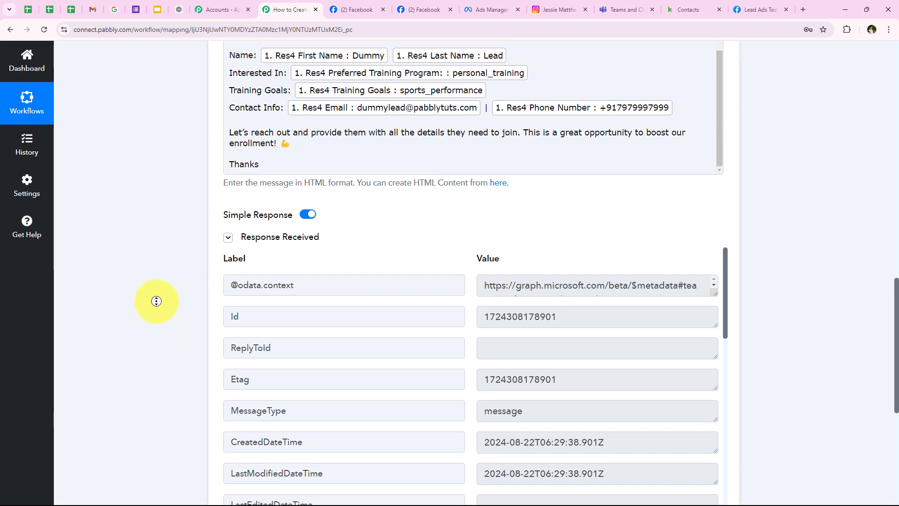
scroll(163, 217, up, 10)
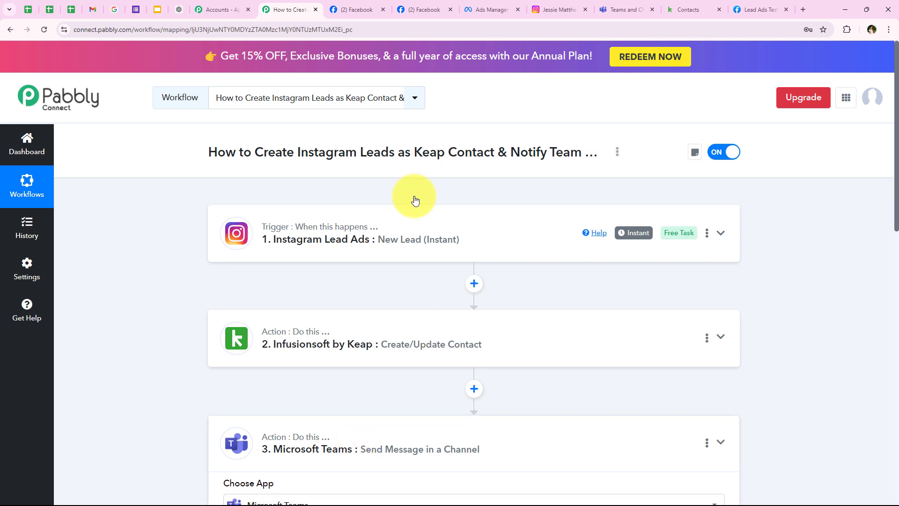
click(640, 9)
drag(329, 292, 405, 293)
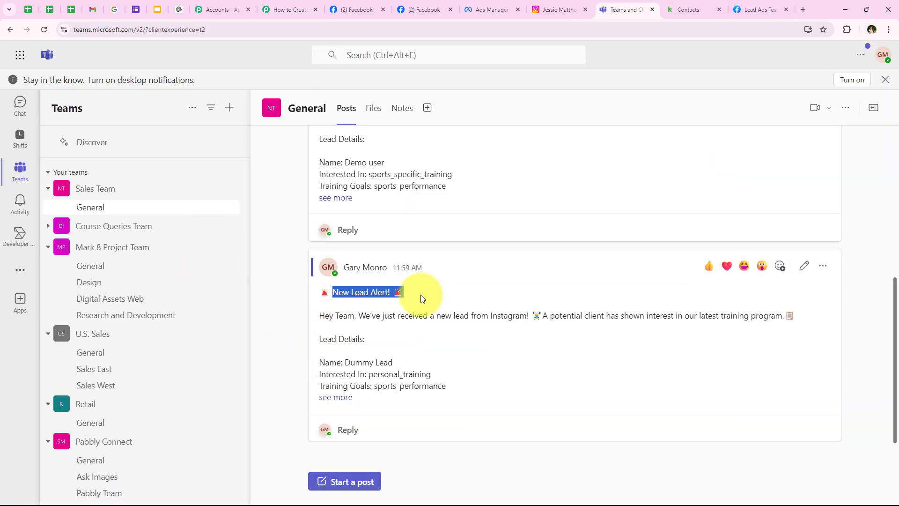
drag(320, 257, 526, 257)
click(457, 312)
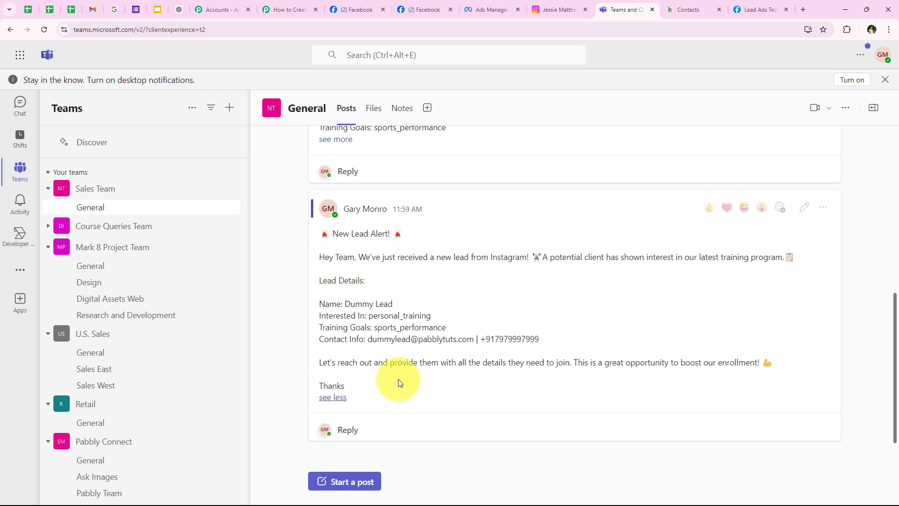
drag(346, 301, 422, 300)
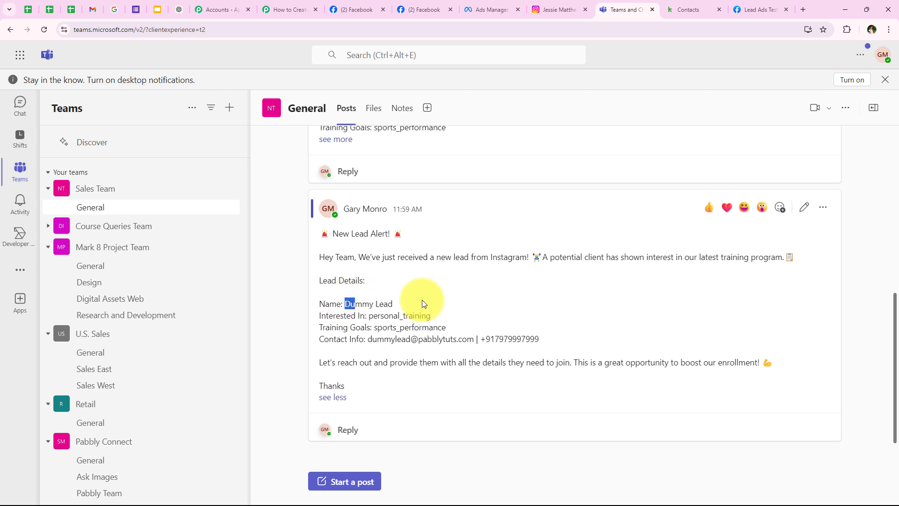
drag(369, 314, 456, 316)
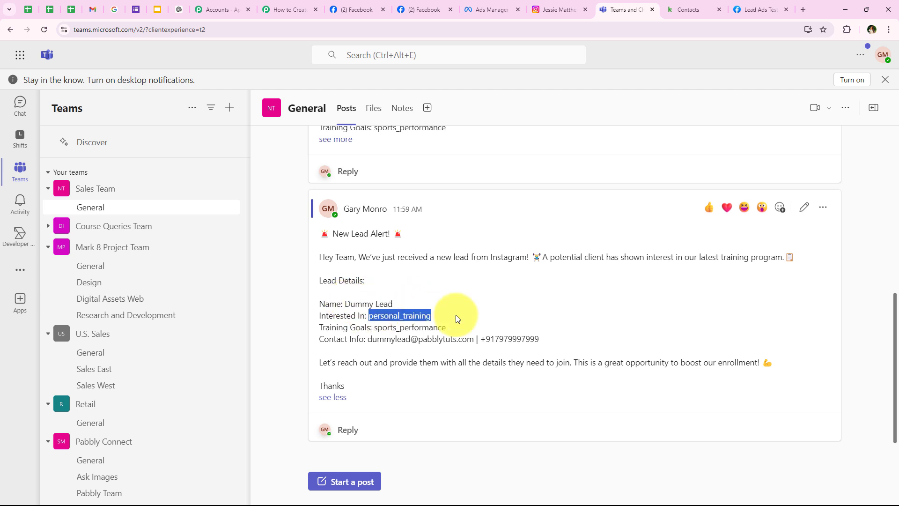
double_click(377, 326)
drag(368, 339, 559, 345)
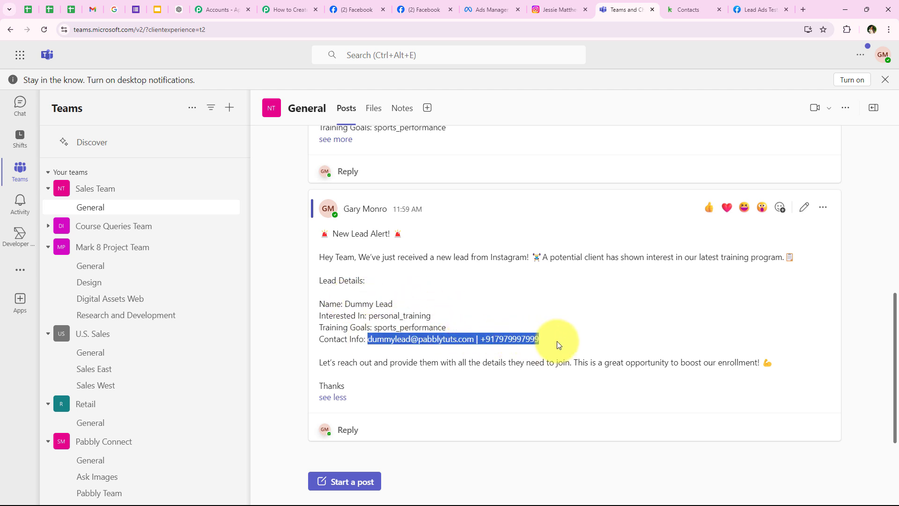
click(559, 345)
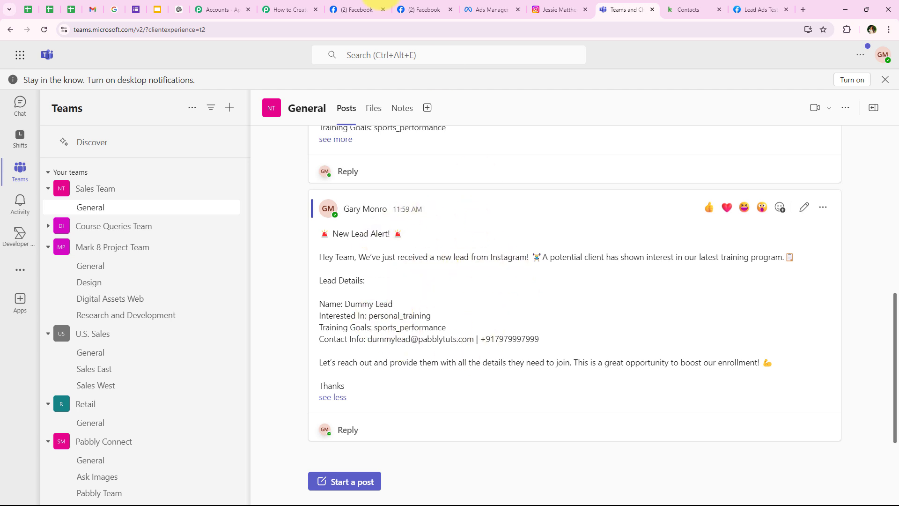
click(288, 5)
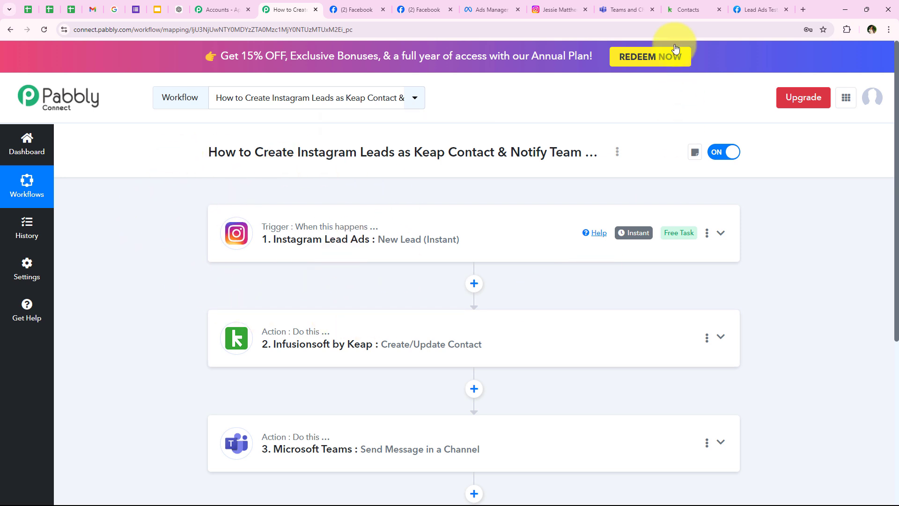
Delete the old test lead and preview Lead Form New for the Sports Elite Training Centre page.
click(743, 9)
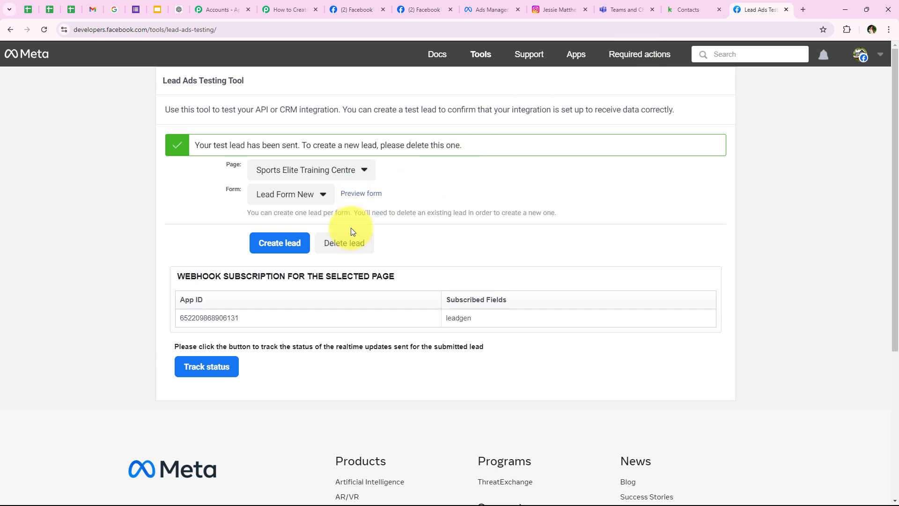
click(349, 243)
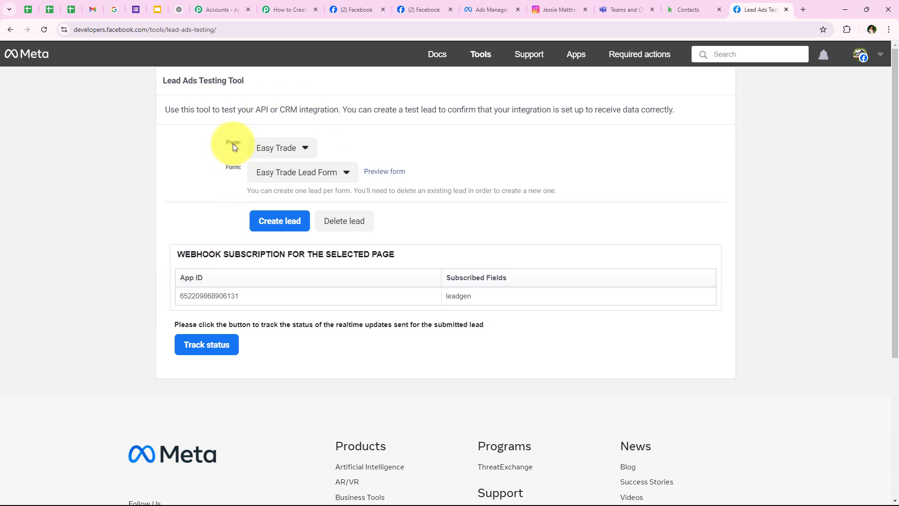
click(301, 149)
scroll(296, 303, down, 3)
scroll(296, 303, down, 1)
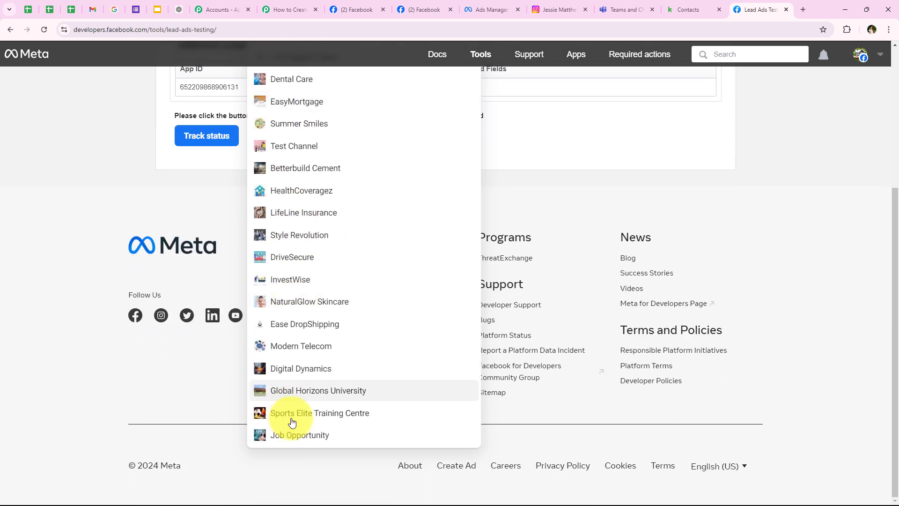
click(301, 412)
scroll(119, 282, up, 2)
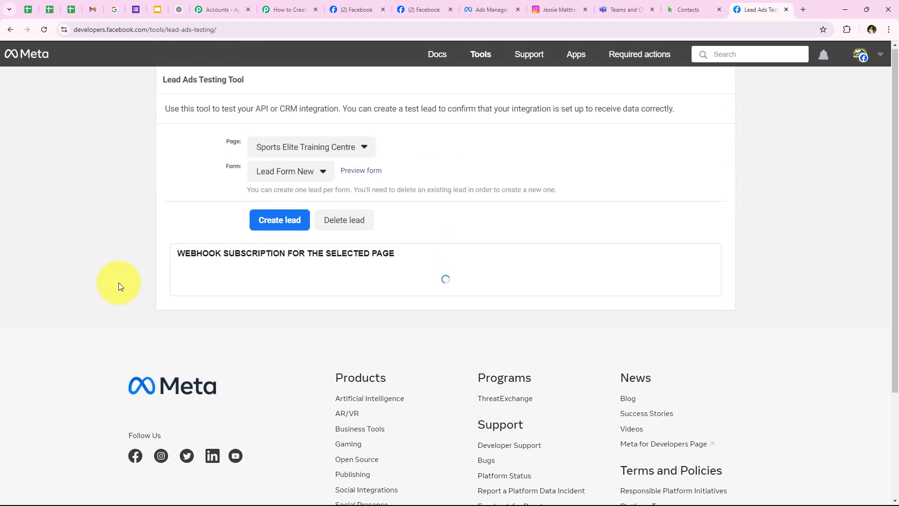
click(263, 180)
click(313, 181)
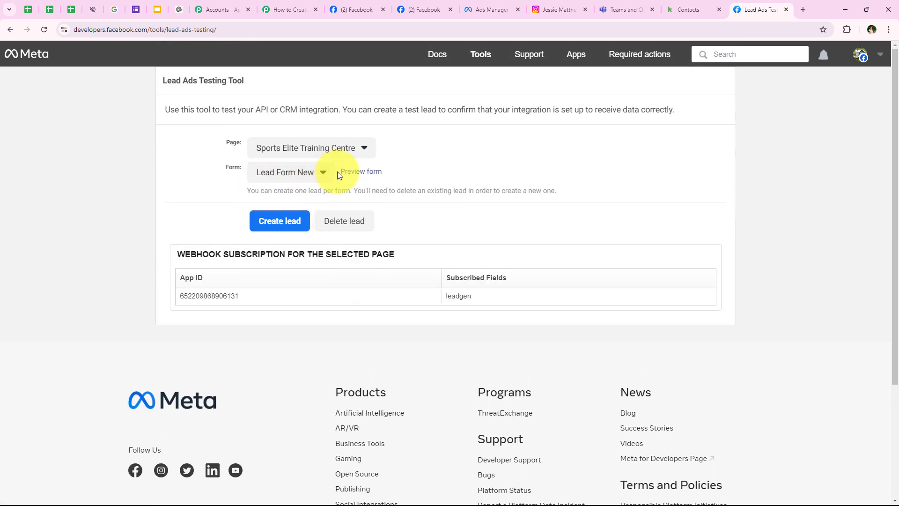
click(341, 173)
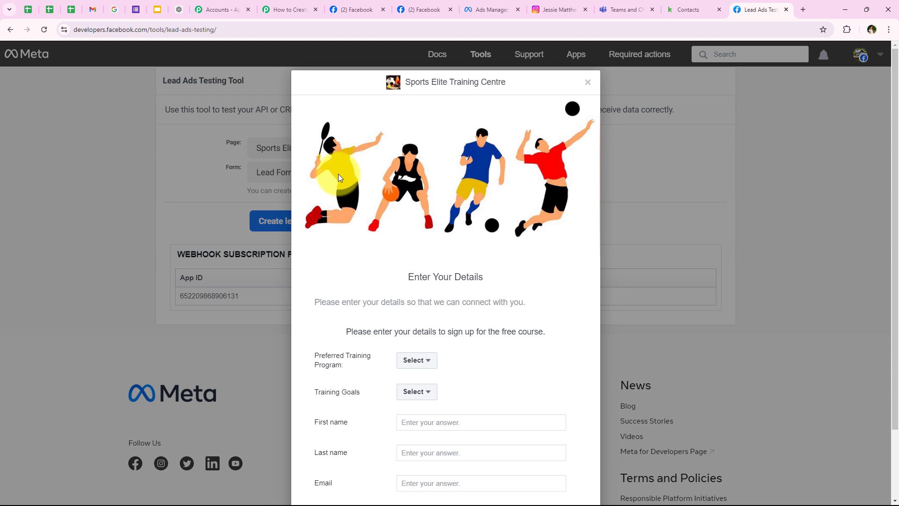
Fill the form with Senior Fitness, General Fitness, name Test Lead, a test email and phone, and continue.
scroll(338, 173, down, 2)
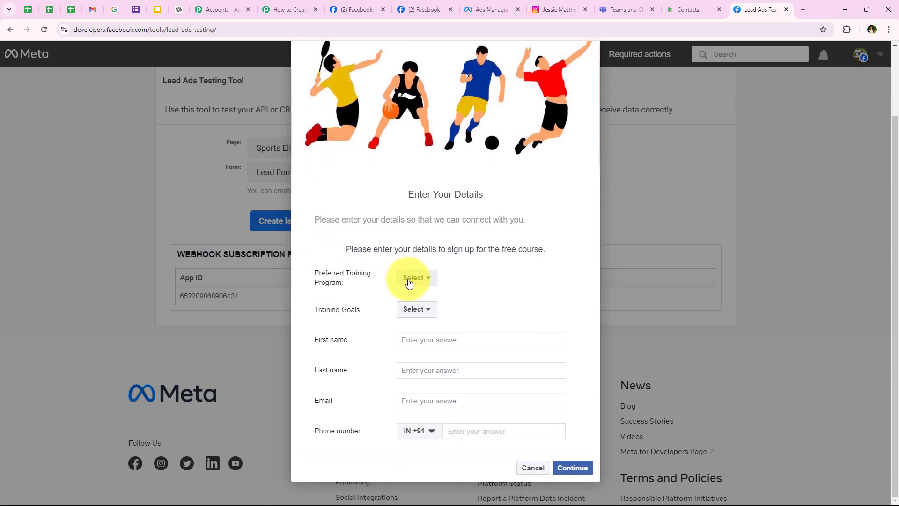
click(409, 281)
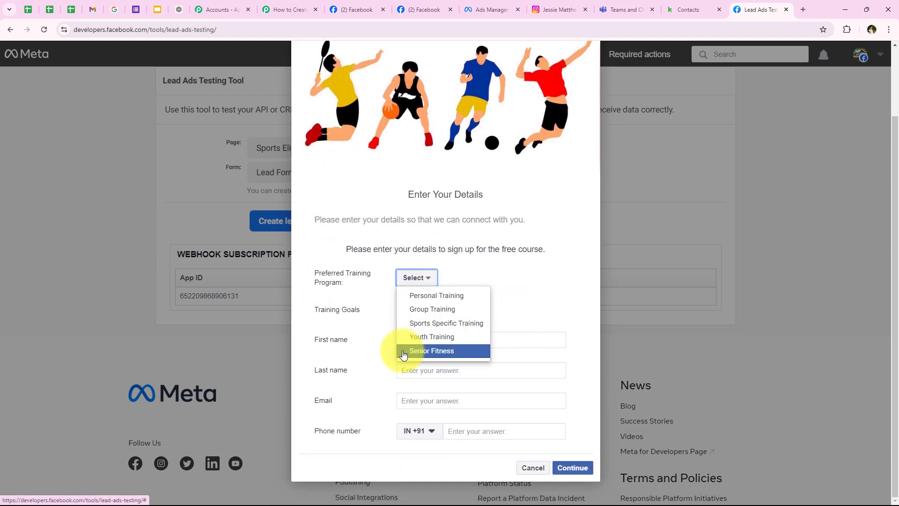
click(432, 352)
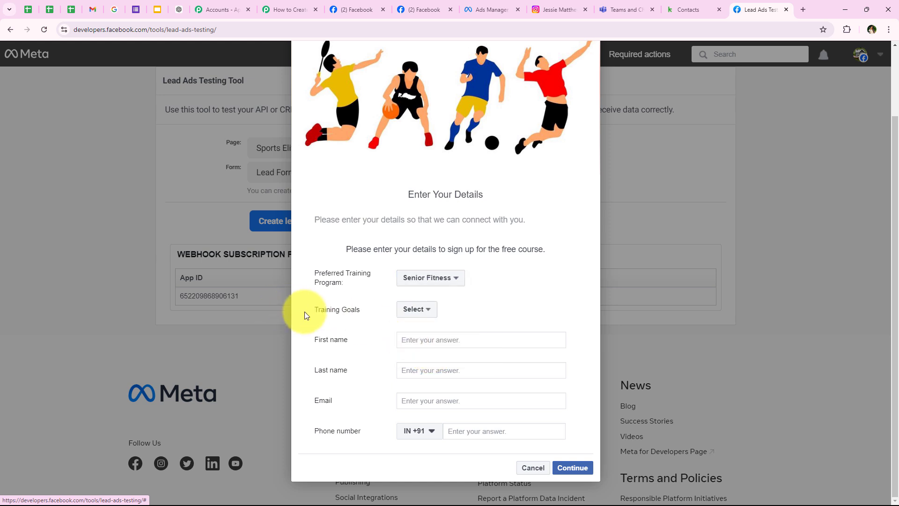
click(415, 309)
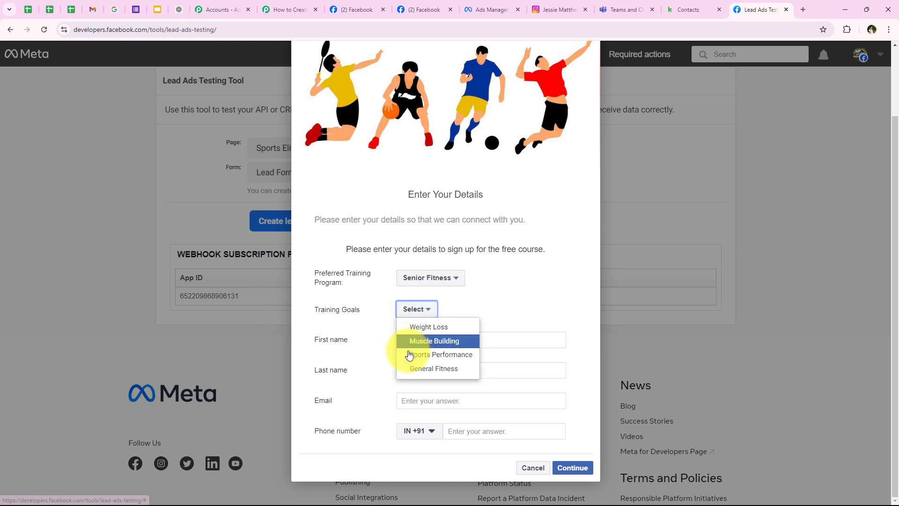
click(408, 370)
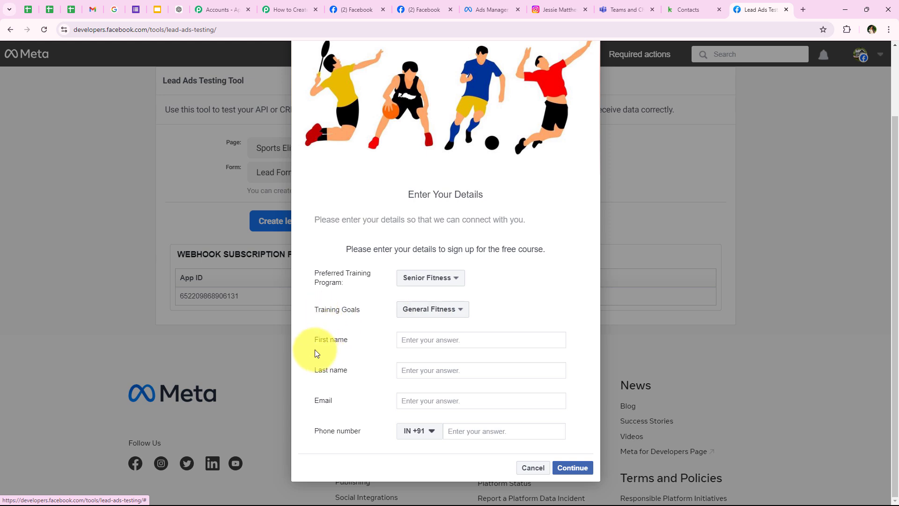
click(405, 341)
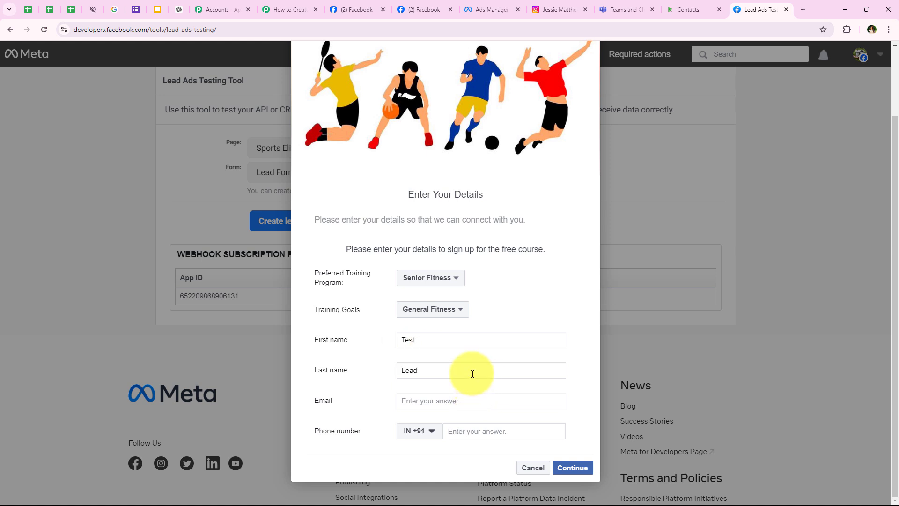
click(474, 401)
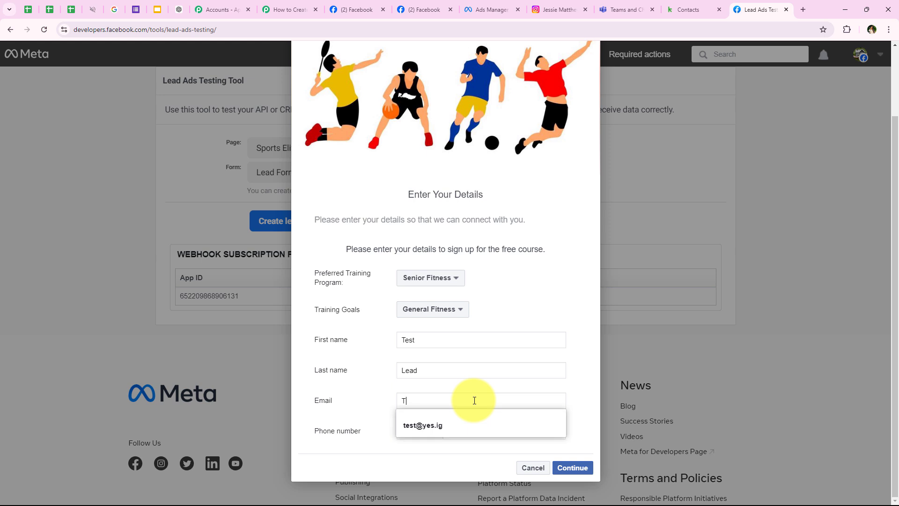
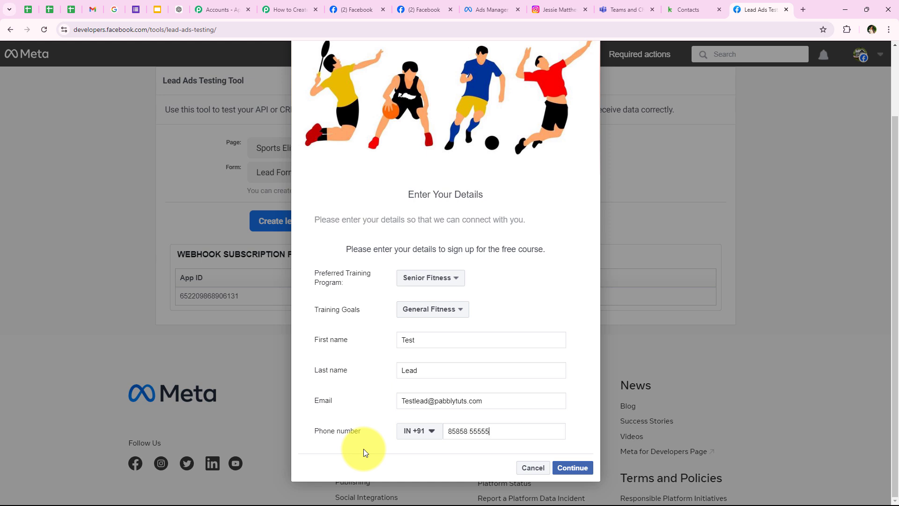
click(572, 467)
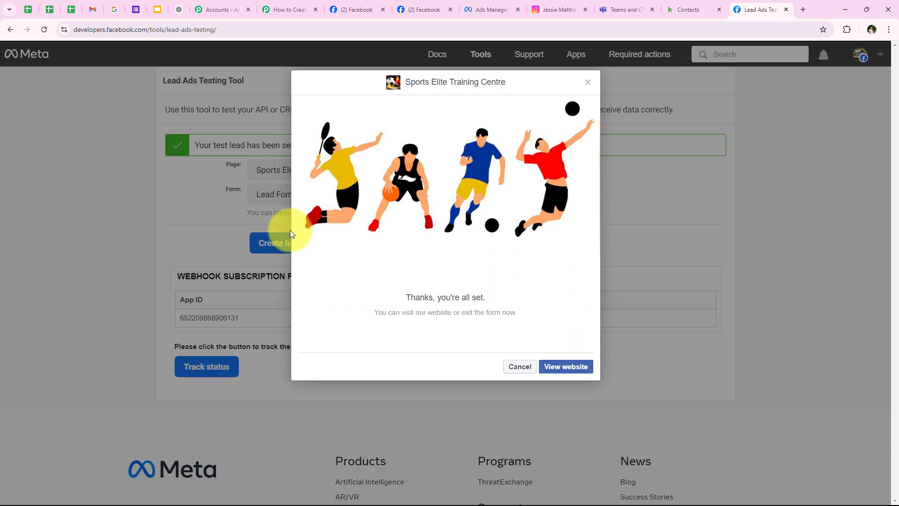
Close the thank-you confirmation for the sent test lead and return to Keap's contacts list.
click(520, 366)
drag(195, 145, 299, 153)
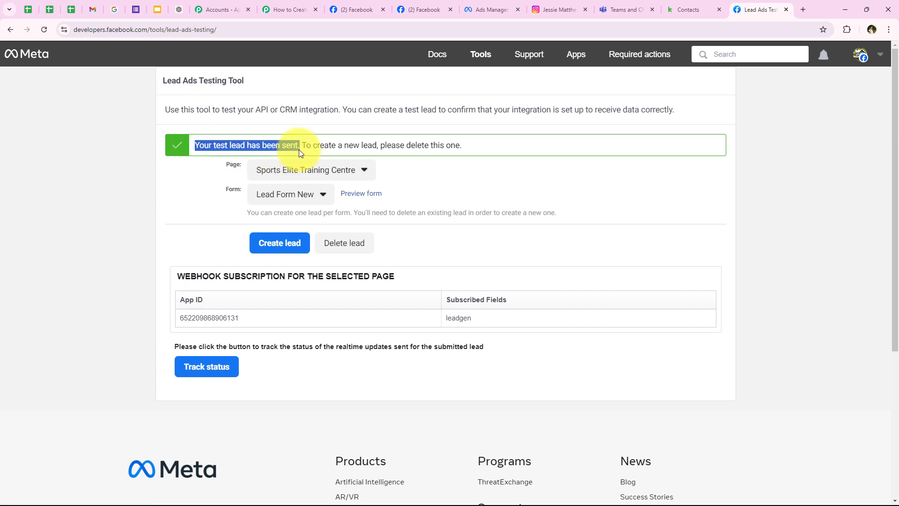
click(197, 221)
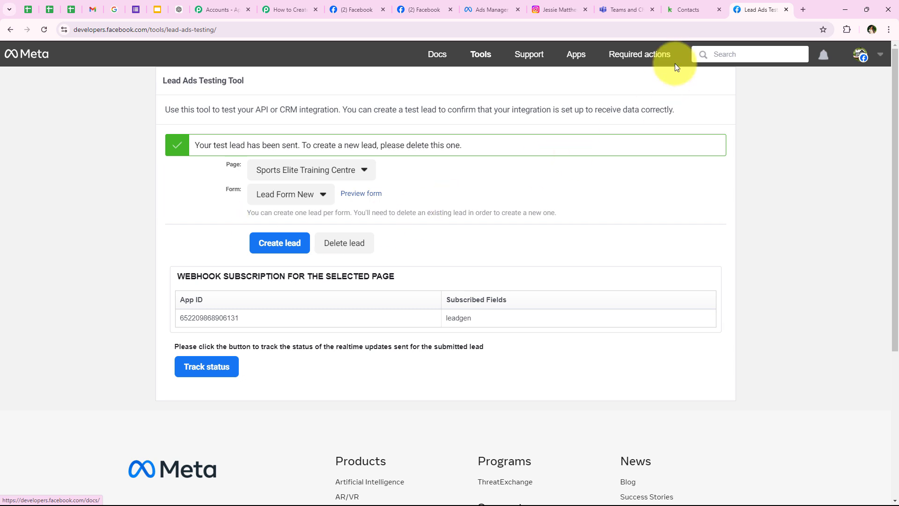
click(683, 9)
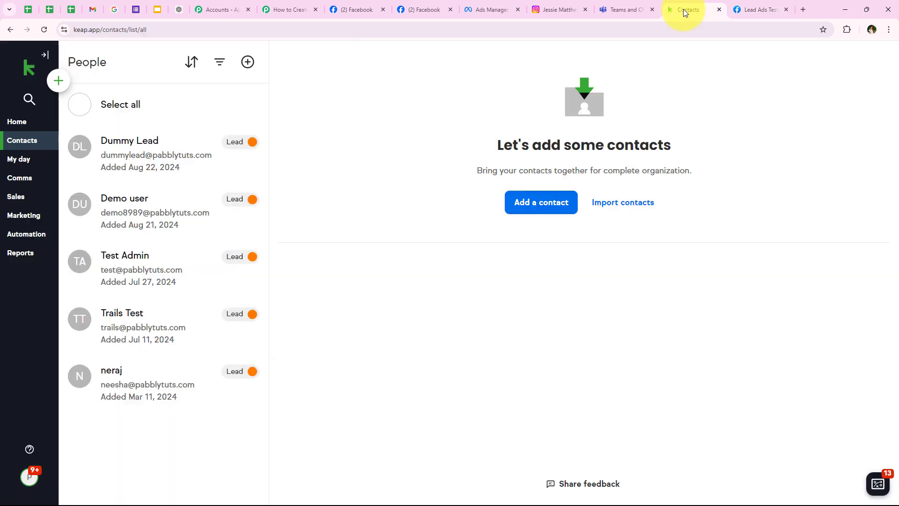
Reload Keap contacts and review the new Test Lead contact's name and email.
click(49, 31)
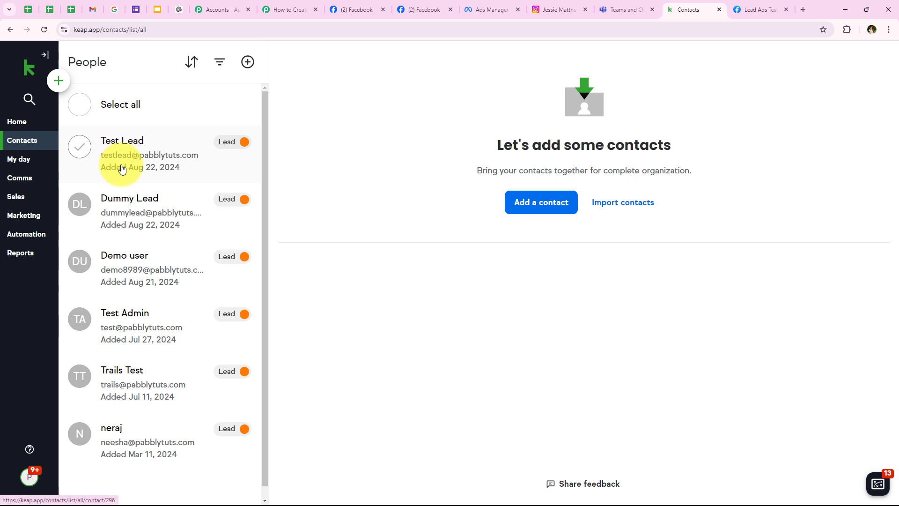
click(90, 145)
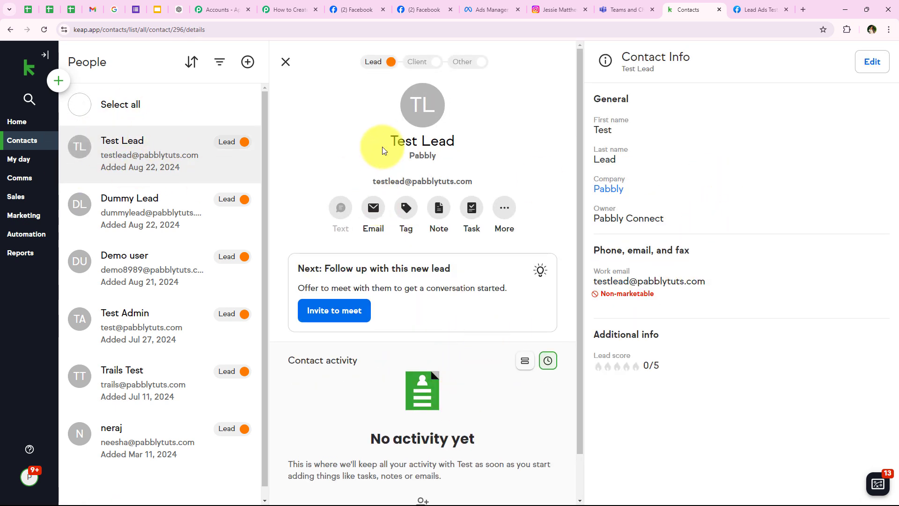
drag(411, 146, 472, 147)
drag(372, 181, 482, 184)
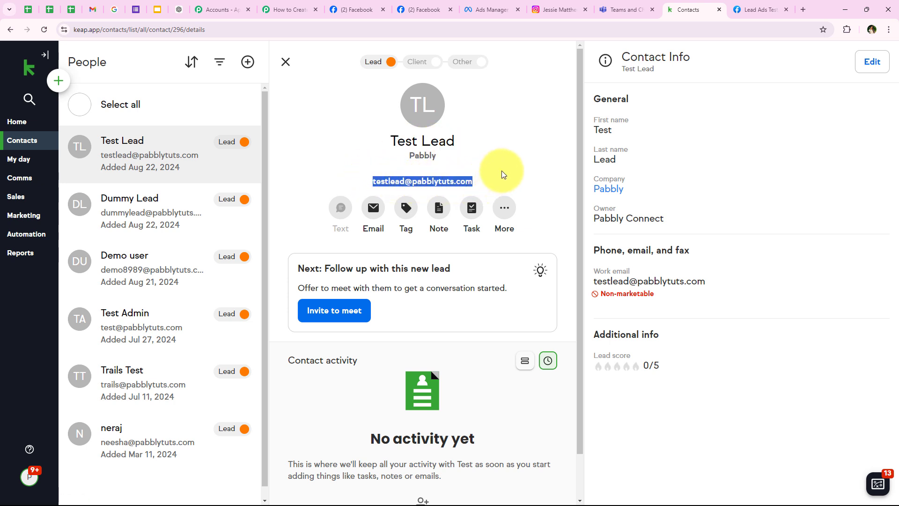
click(502, 173)
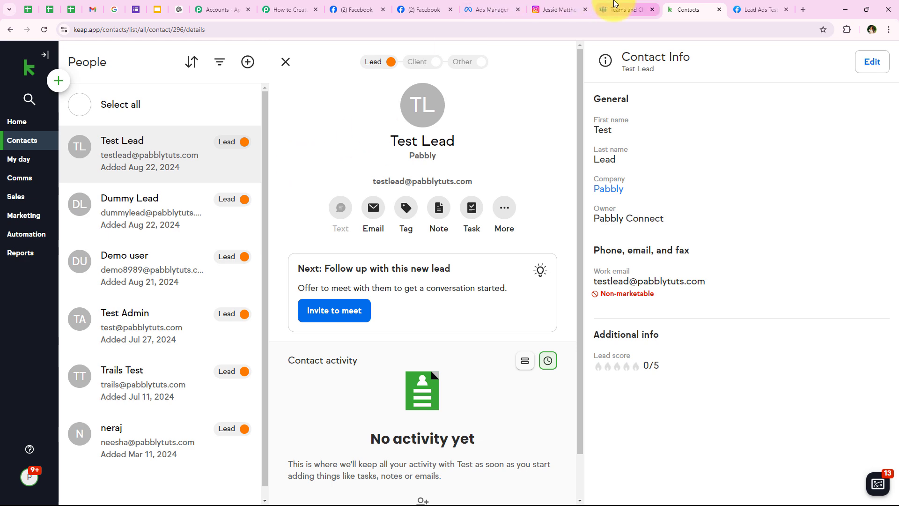
click(613, 9)
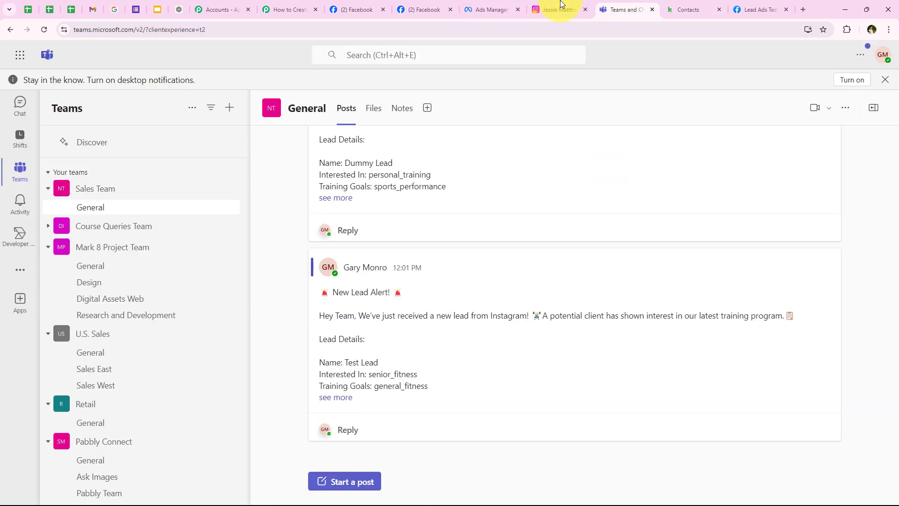
Read the full Test Lead alert in Teams, including senior_fitness, goals and contact info, and expand the Dummy Lead alert.
click(345, 397)
drag(319, 257, 527, 257)
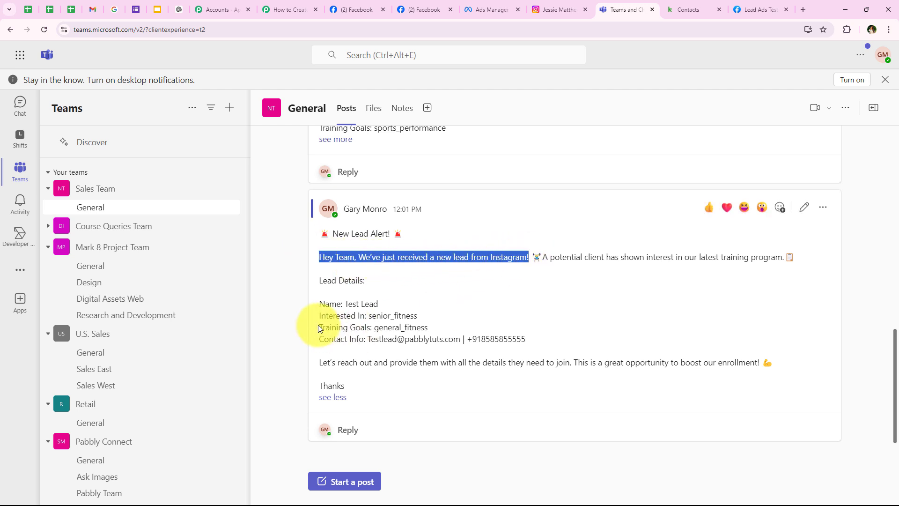
click(342, 314)
drag(345, 304, 444, 328)
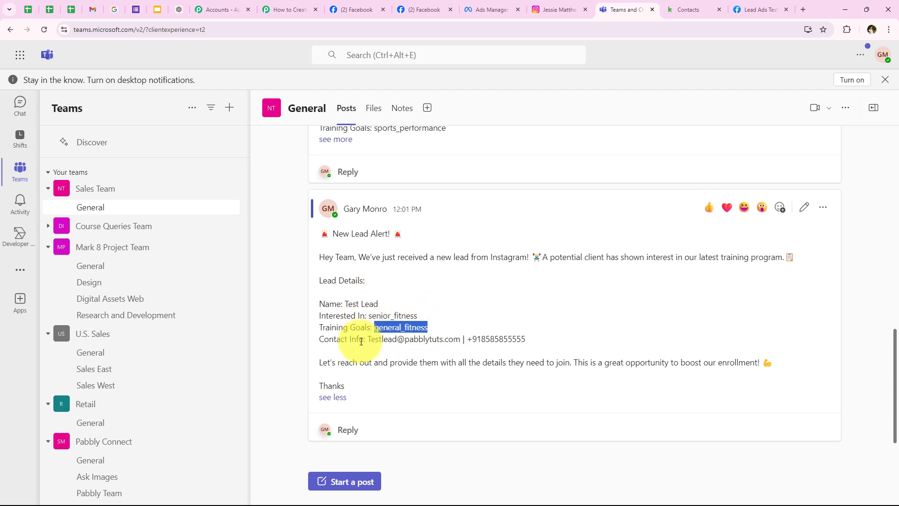
drag(368, 338, 532, 341)
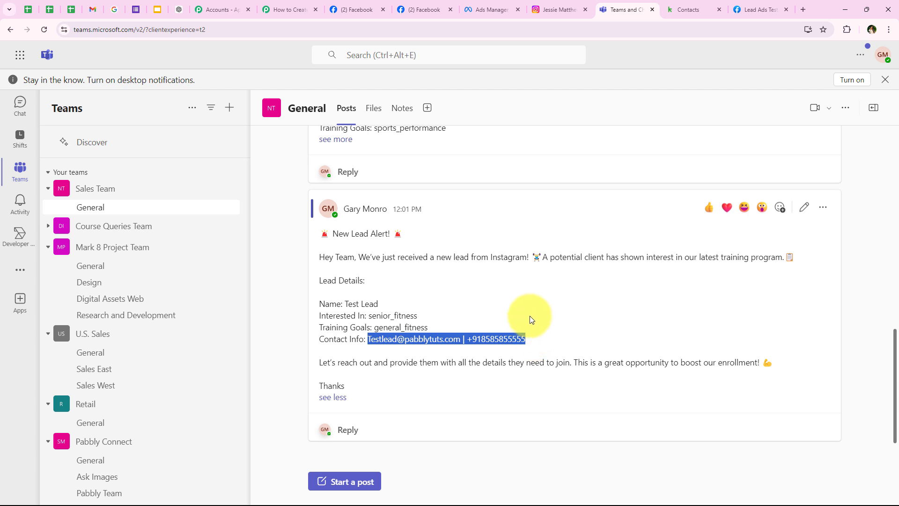
click(532, 318)
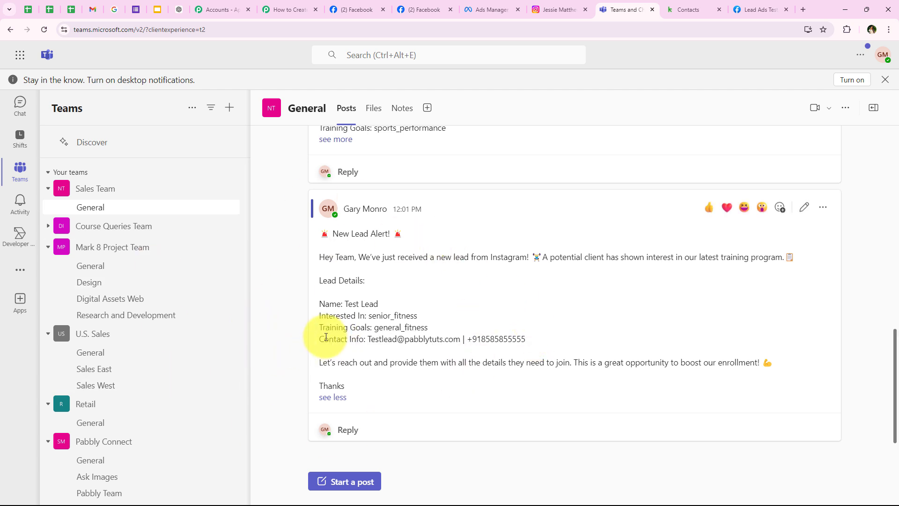
scroll(326, 337, up, 1)
scroll(326, 337, up, 1)
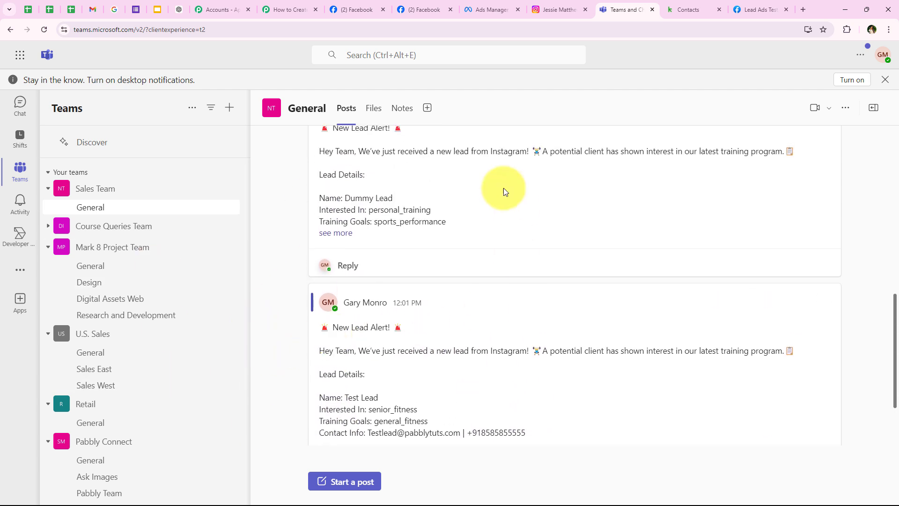
click(337, 231)
scroll(415, 201, down, 3)
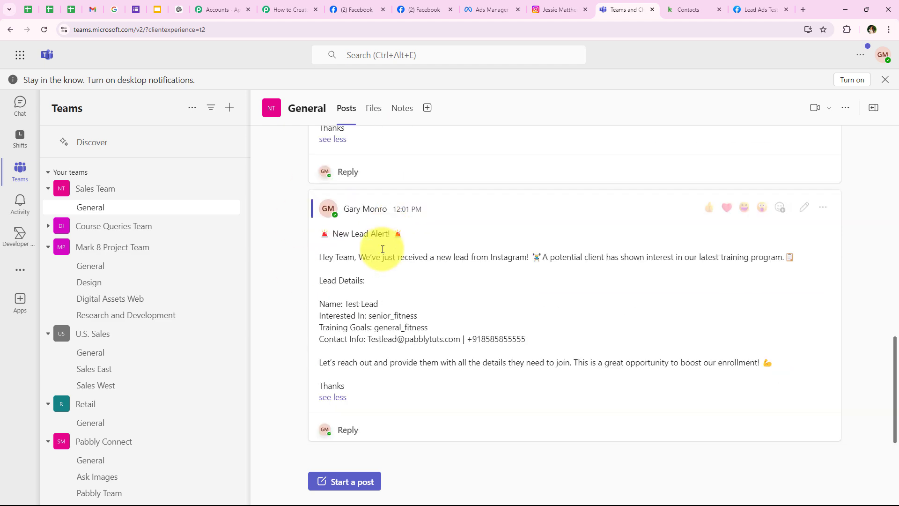
click(274, 9)
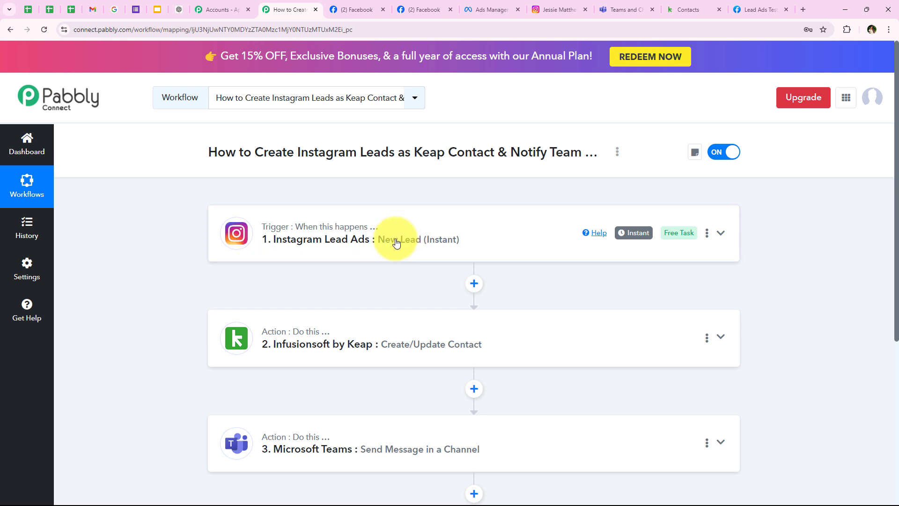
Scroll through the workflow's Instagram Lead Ads, Keap and Microsoft Teams steps and back up.
scroll(161, 345, down, 1)
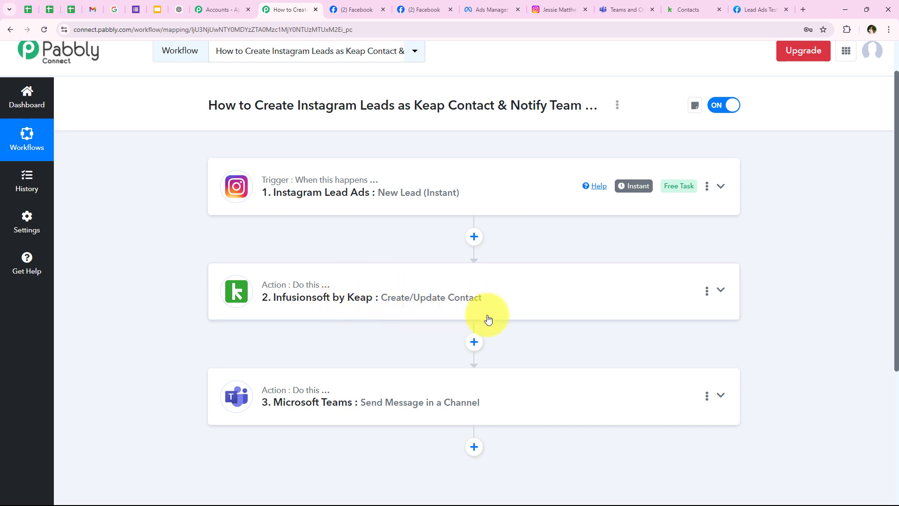
mouse_move(337, 185)
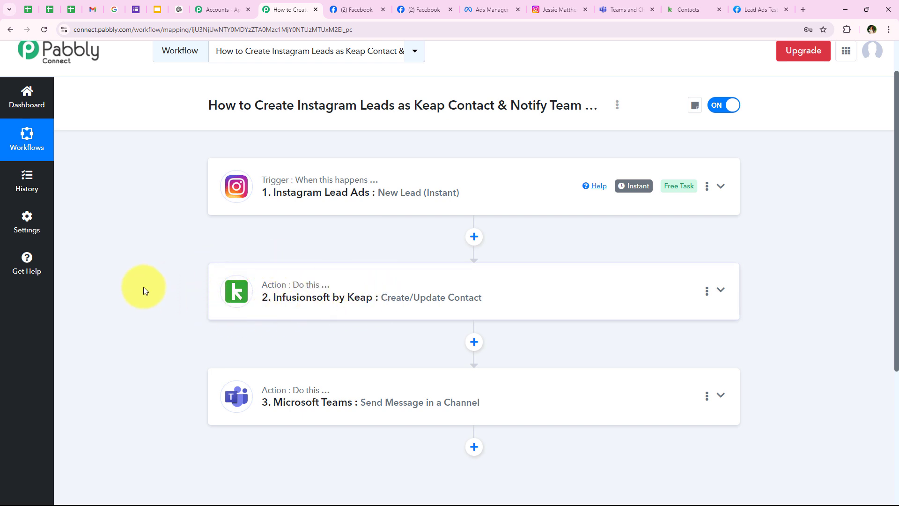
scroll(142, 287, down, 1)
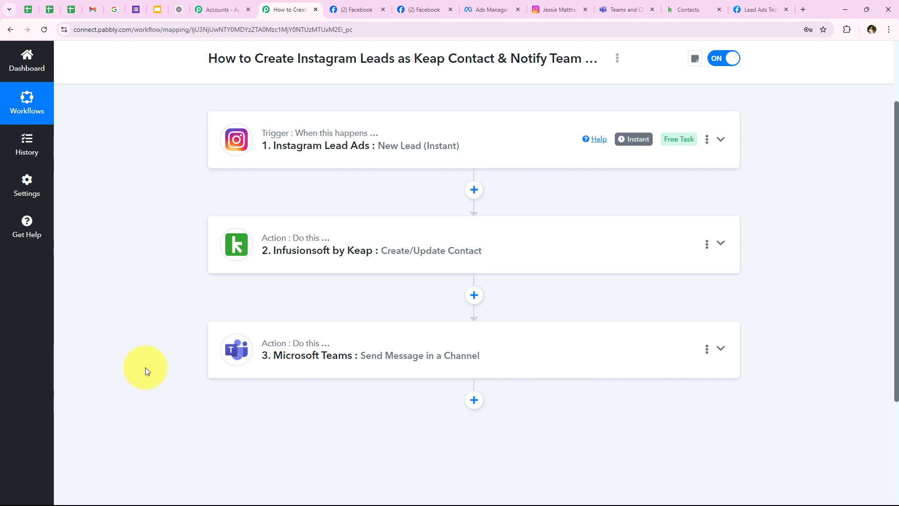
scroll(195, 293, up, 2)
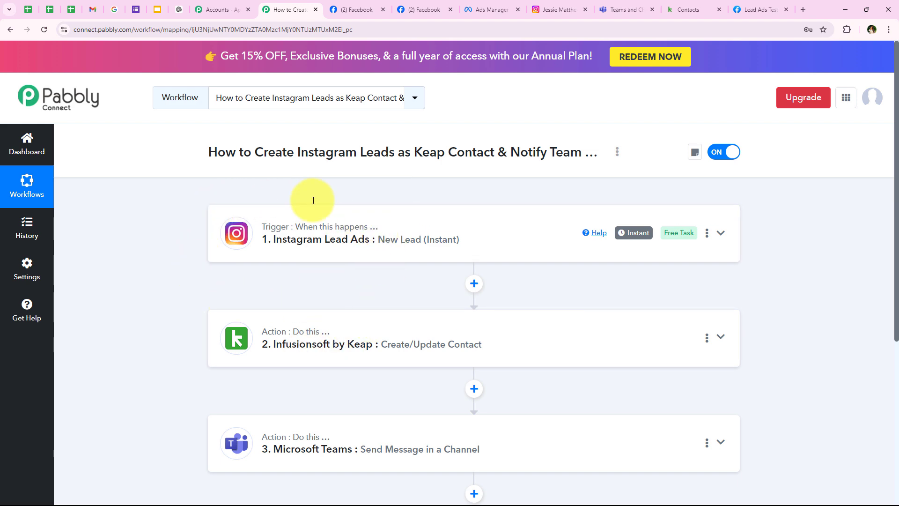
Open the Dummy Lead and Test Lead contacts in Keap, then scroll through both alerts in Teams.
click(685, 9)
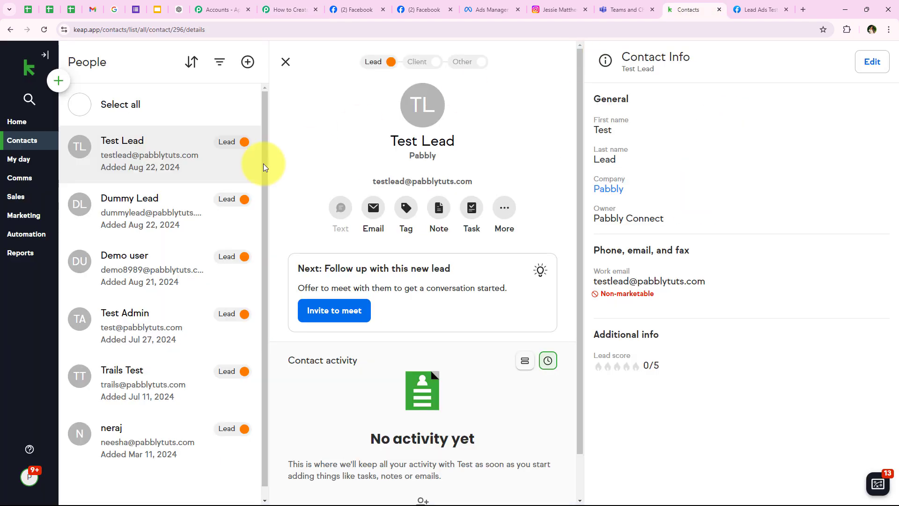
click(112, 210)
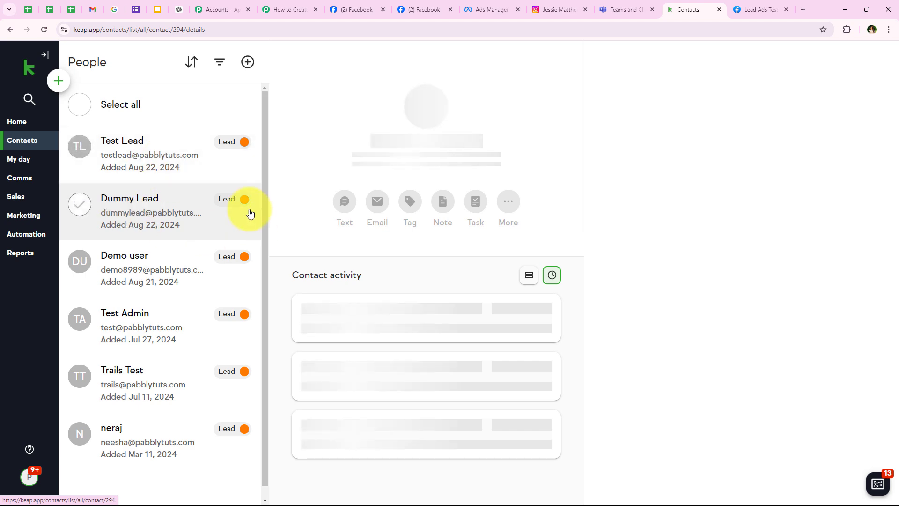
click(152, 158)
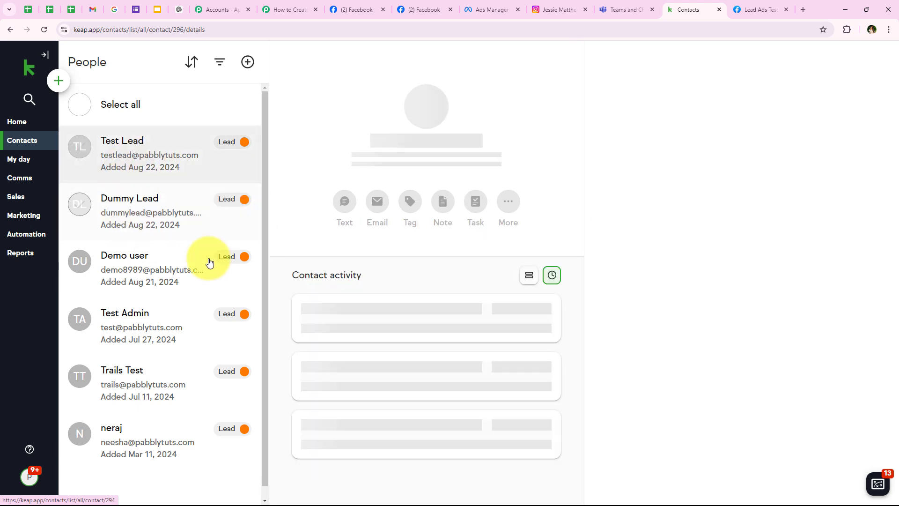
click(634, 5)
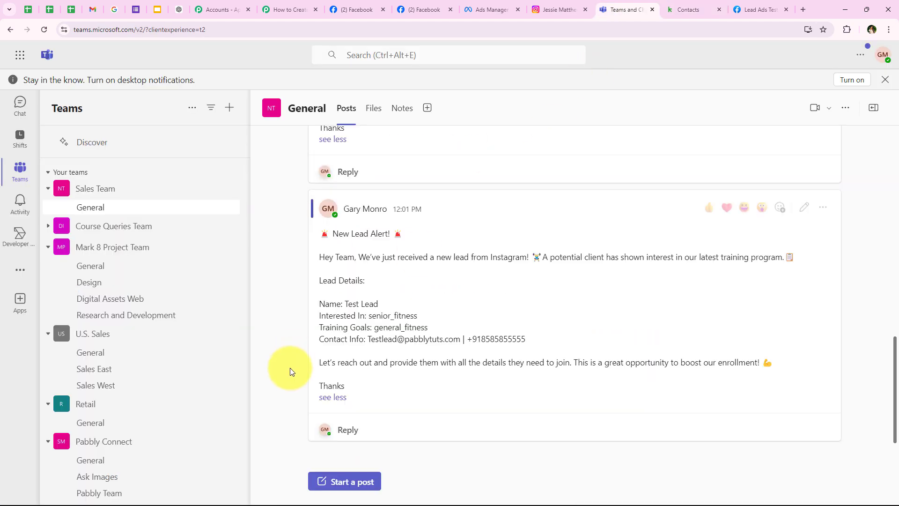
scroll(340, 393, up, 5)
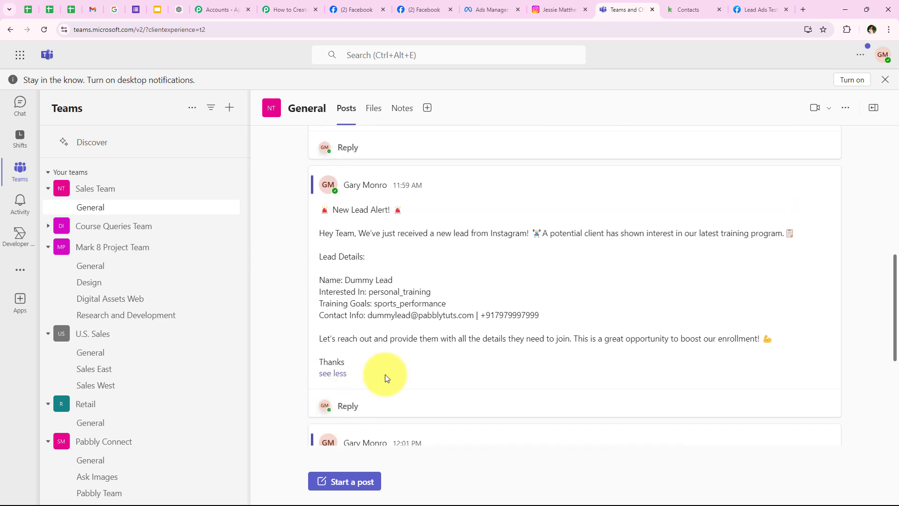
scroll(397, 331, down, 5)
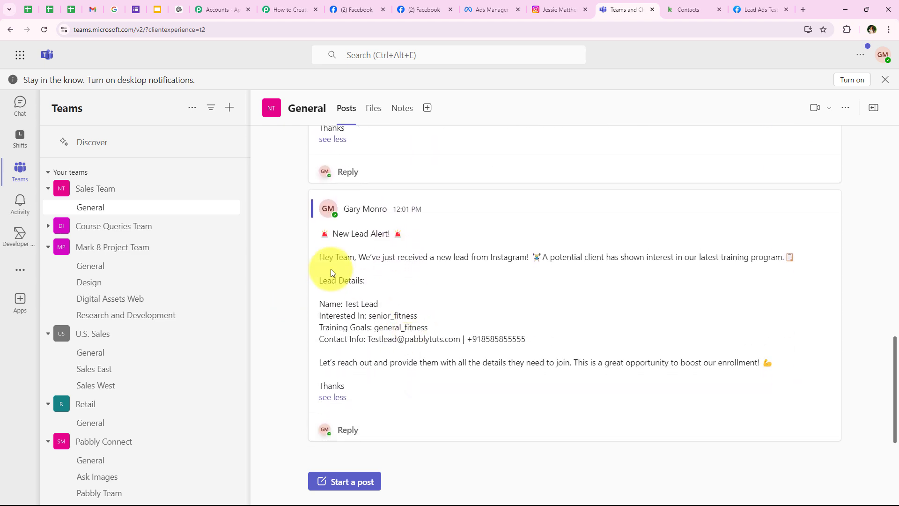
scroll(370, 361, up, 5)
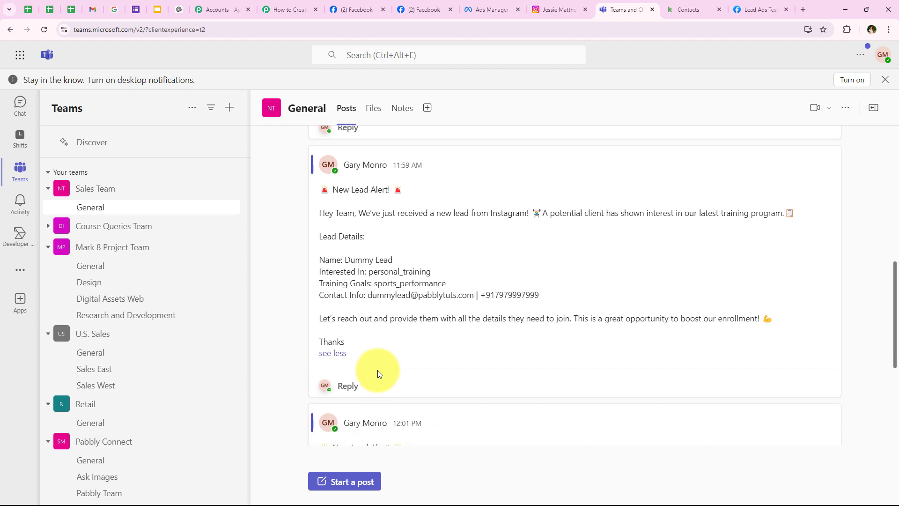
scroll(377, 370, down, 5)
click(283, 10)
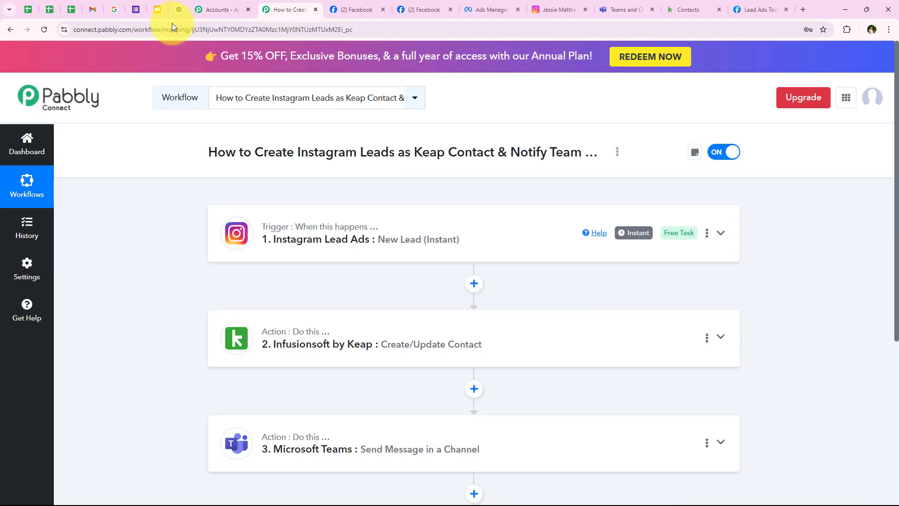
scroll(198, 320, down, 2)
scroll(199, 325, up, 2)
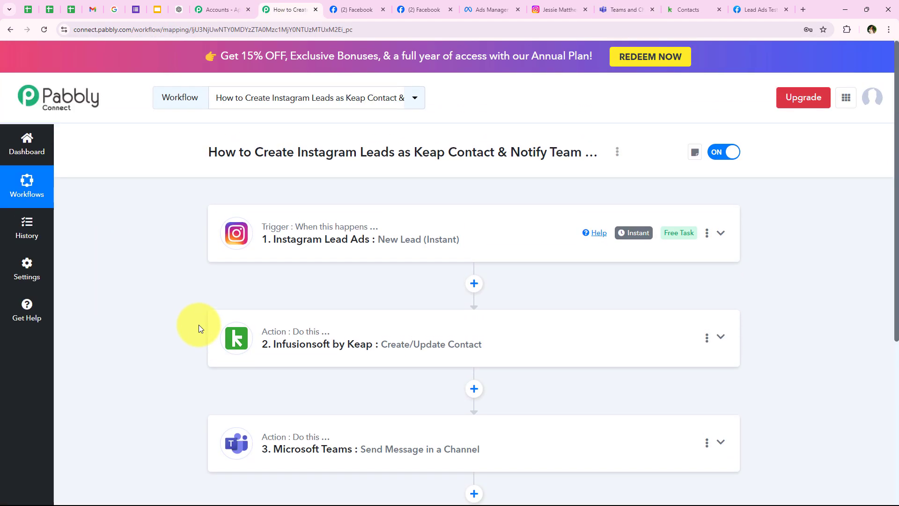